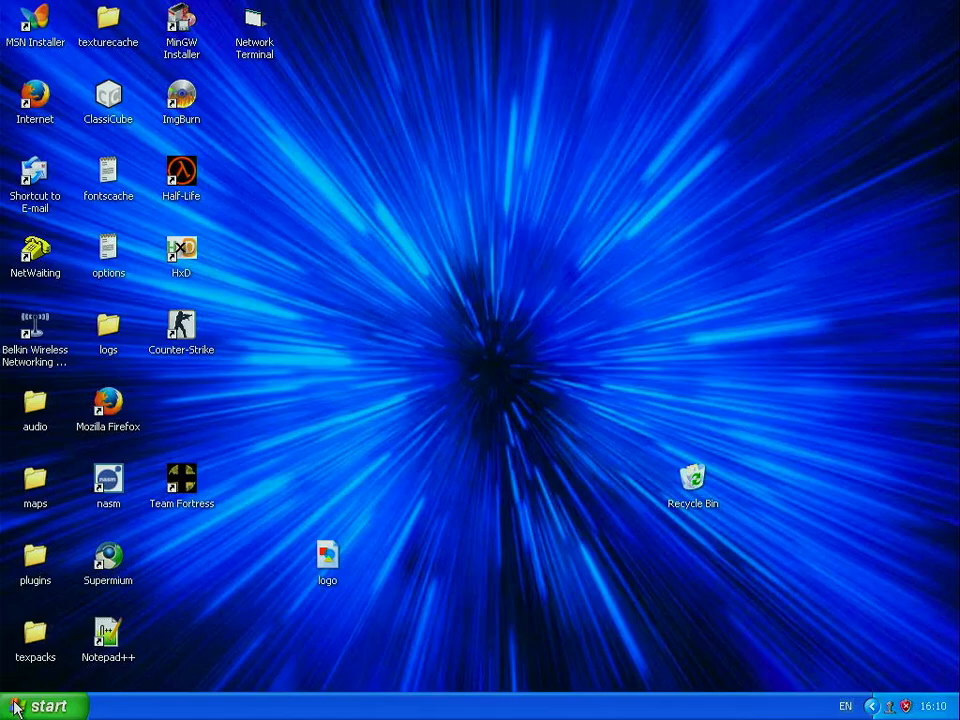
# Step: Launch Microsoft FrontPage from the Start menu's All Programs list
pyautogui.click(15, 708)
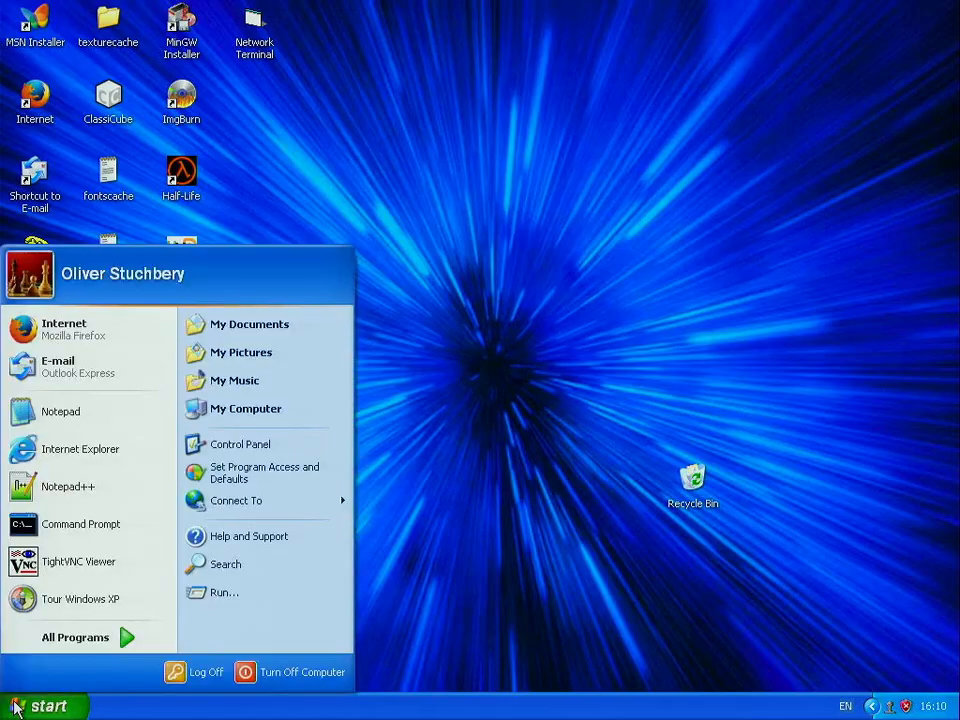
pyautogui.click(24, 708)
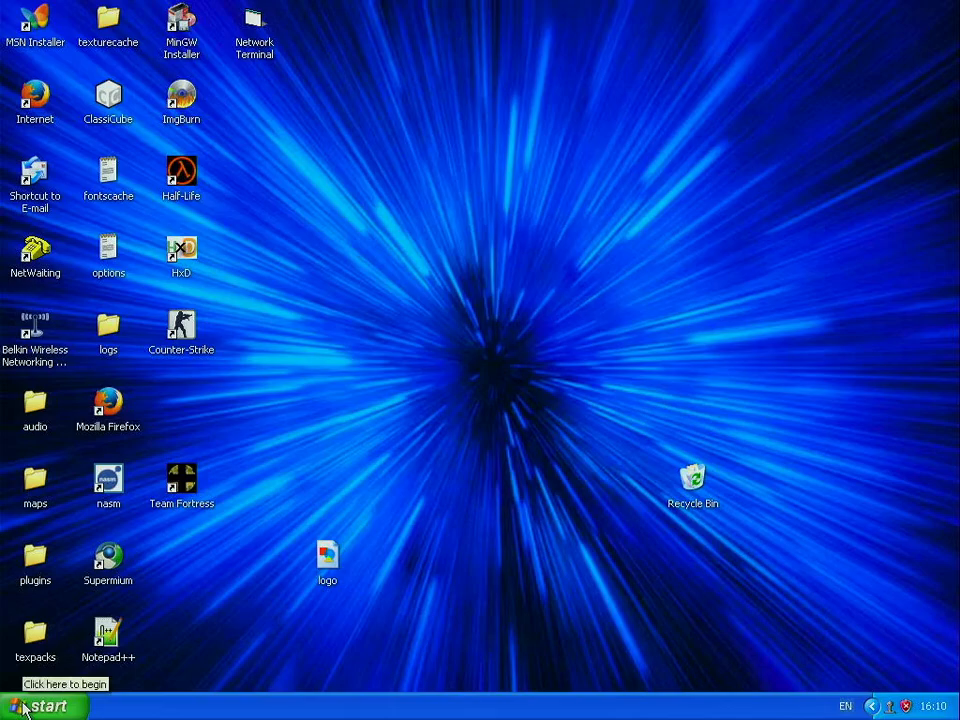
pyautogui.click(24, 708)
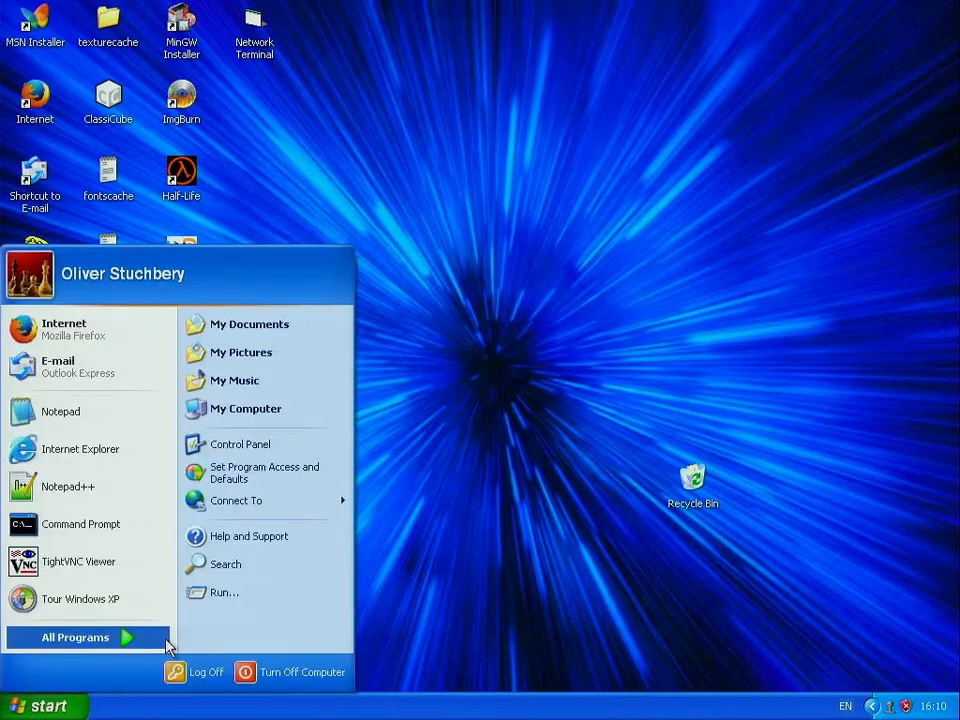
pyautogui.click(128, 637)
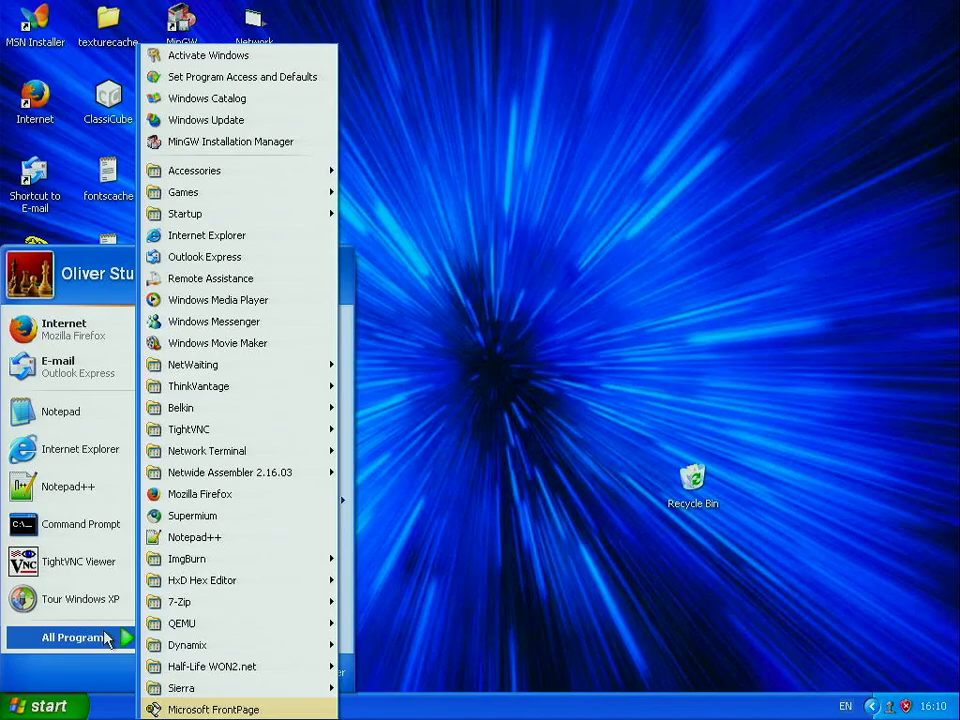
pyautogui.click(221, 709)
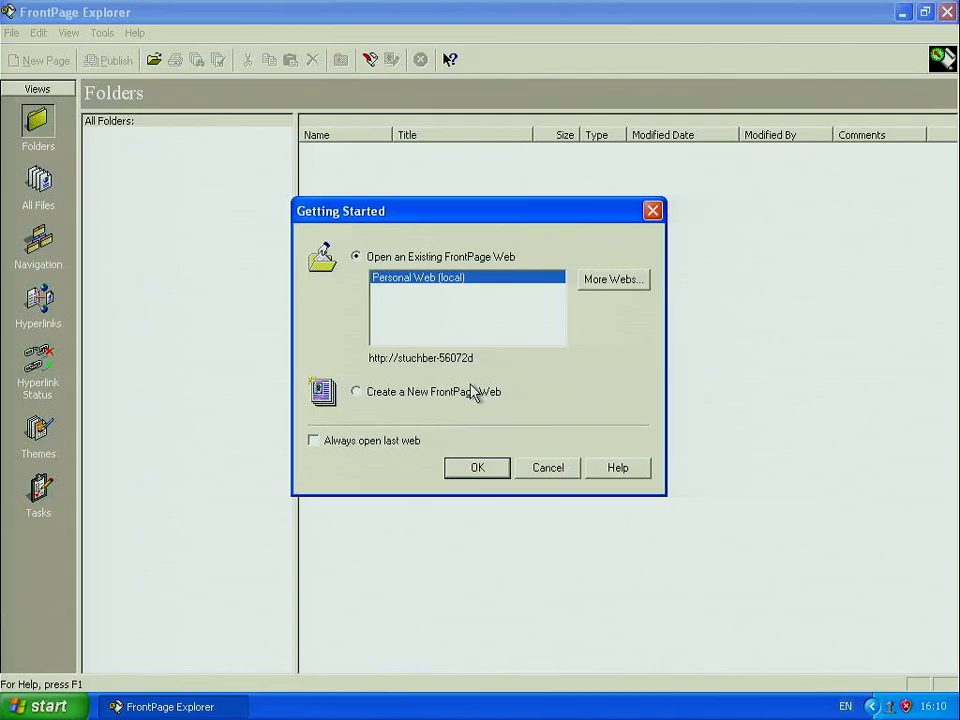
# Step: Open the existing Personal Web, entering the author password to gain access
pyautogui.click(476, 467)
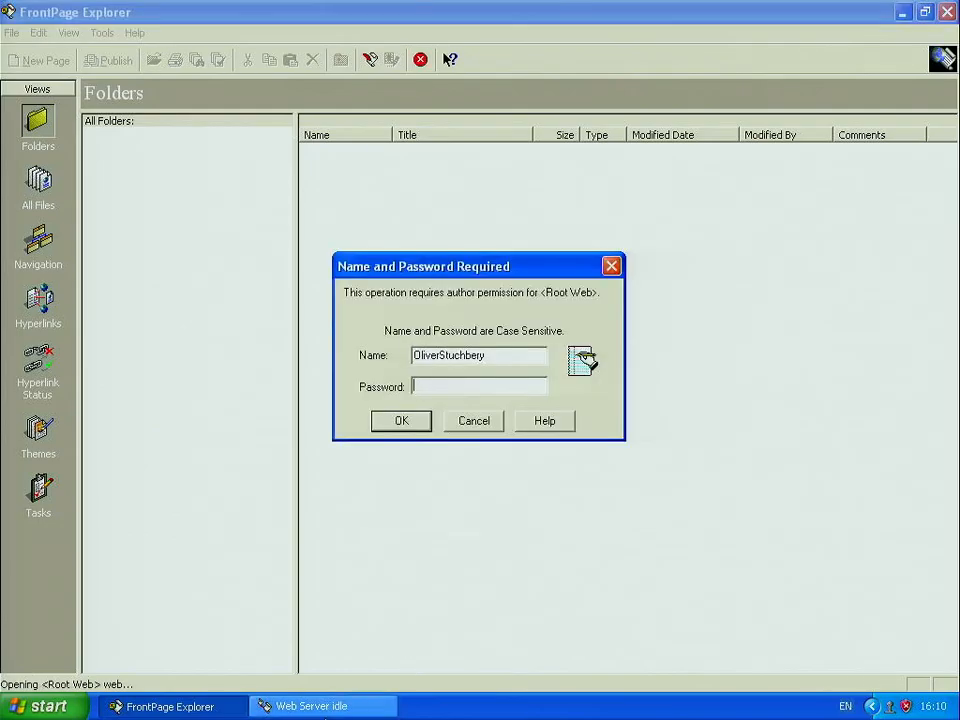
pyautogui.moveTo(95, 96); pyautogui.dragTo(324, 195)
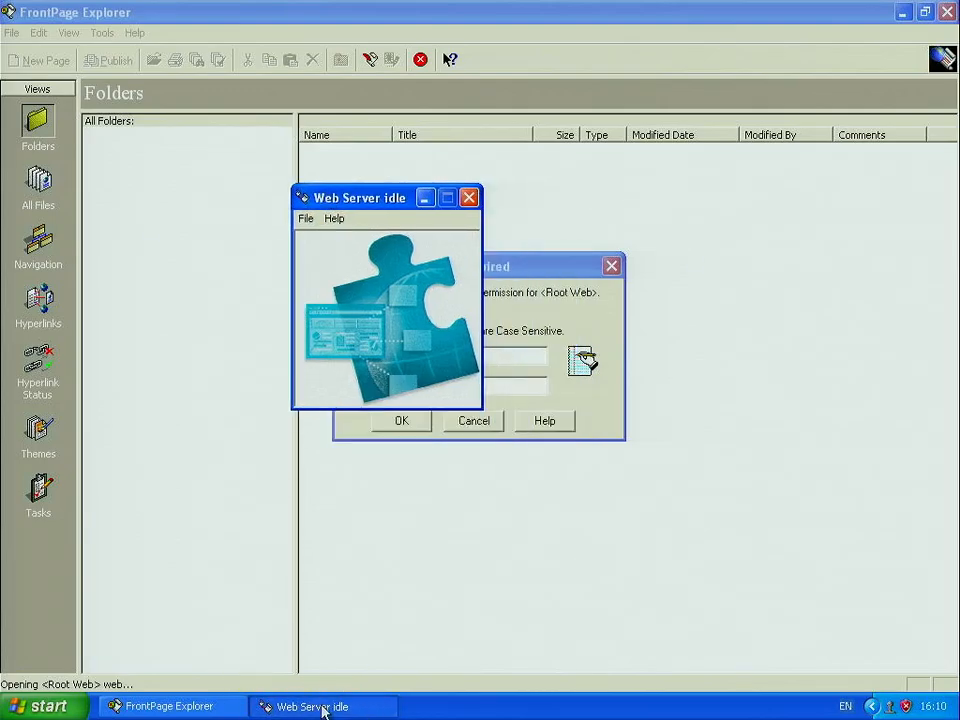
pyautogui.click(422, 200)
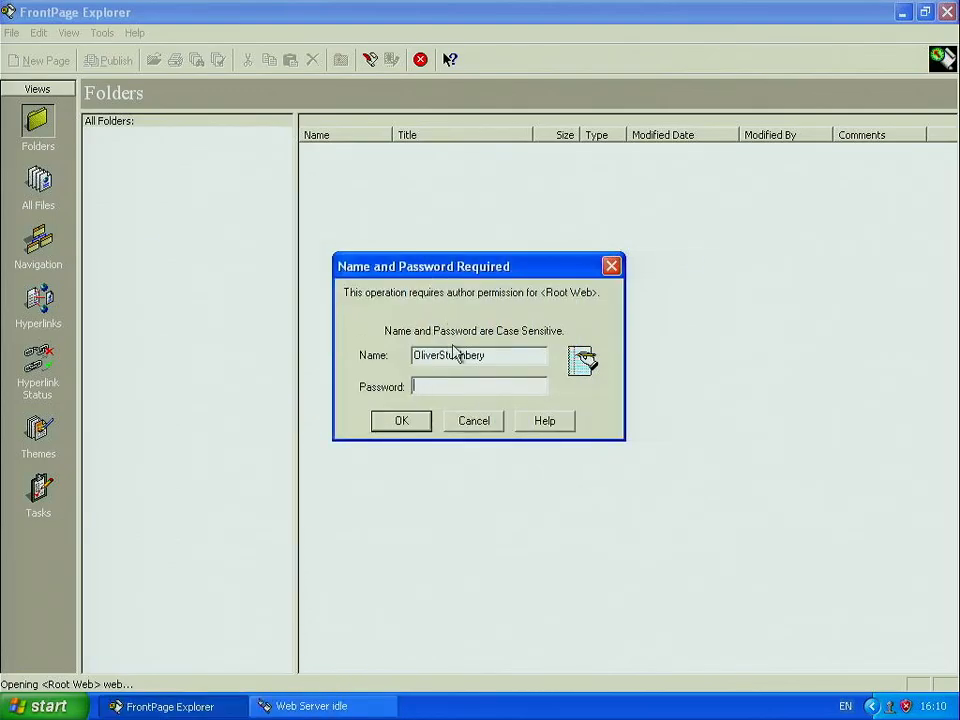
pyautogui.click(459, 386)
pyautogui.write('******')
pyautogui.press('Return')
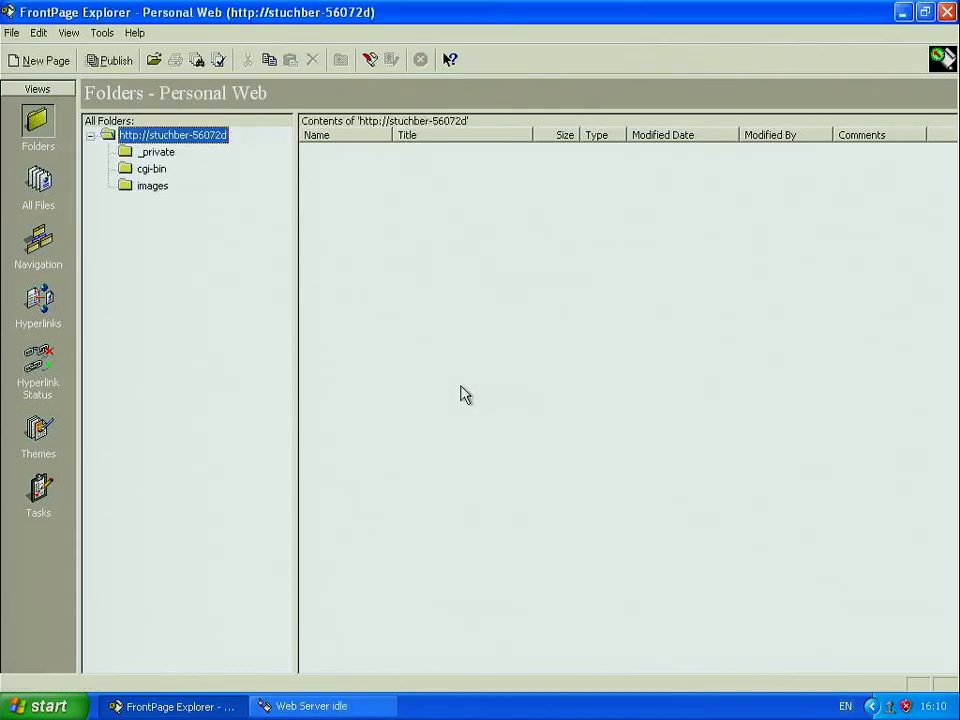
# Step: Select the index.htm home page and launch Internet Explorer
pyautogui.moveTo(460, 415); pyautogui.dragTo(378, 400)
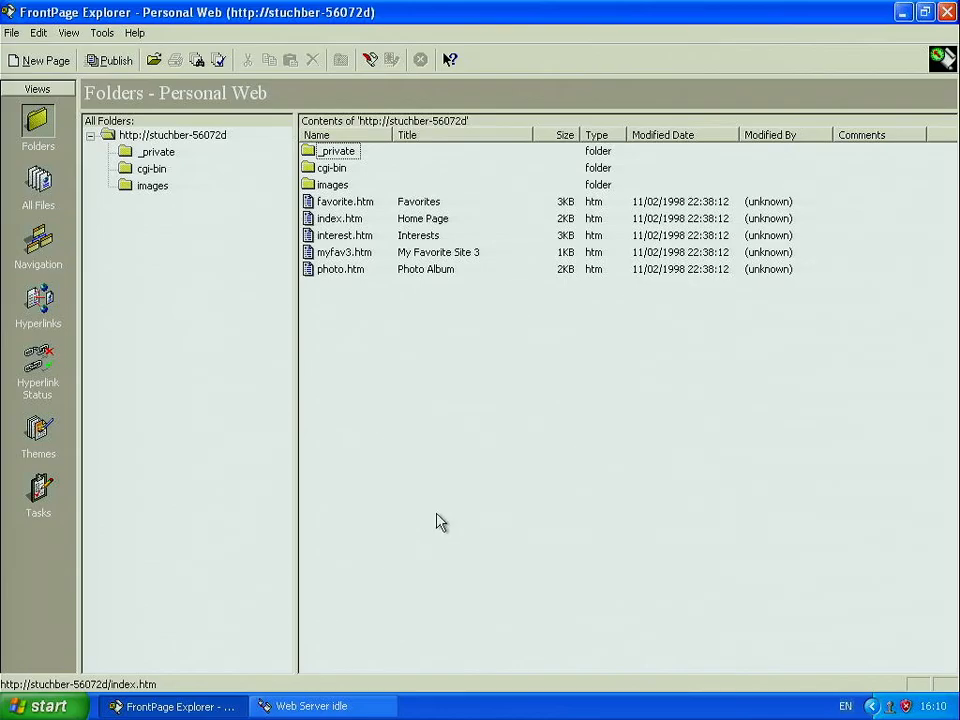
pyautogui.click(341, 222)
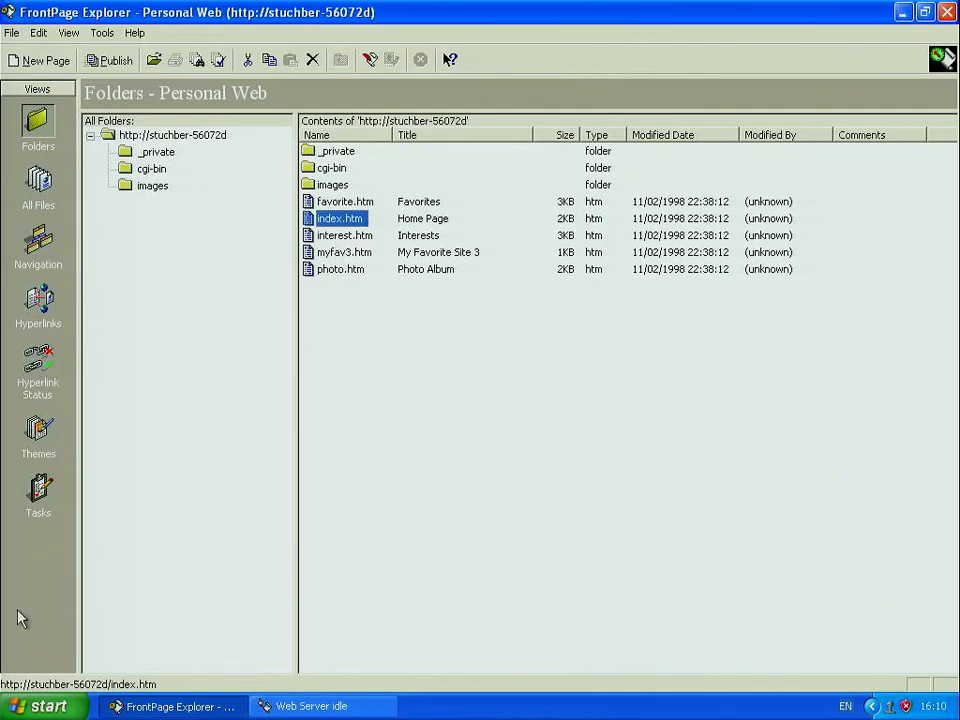
pyautogui.click(34, 705)
pyautogui.click(111, 452)
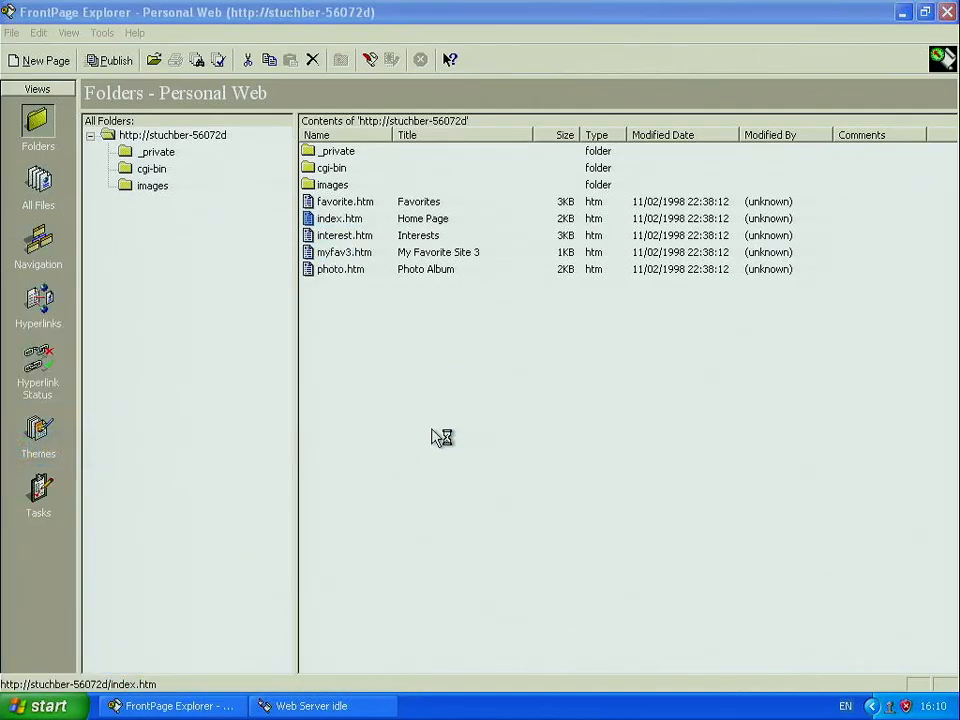
# Step: Browse to localhost and open the site's Favorites page
pyautogui.click(276, 94)
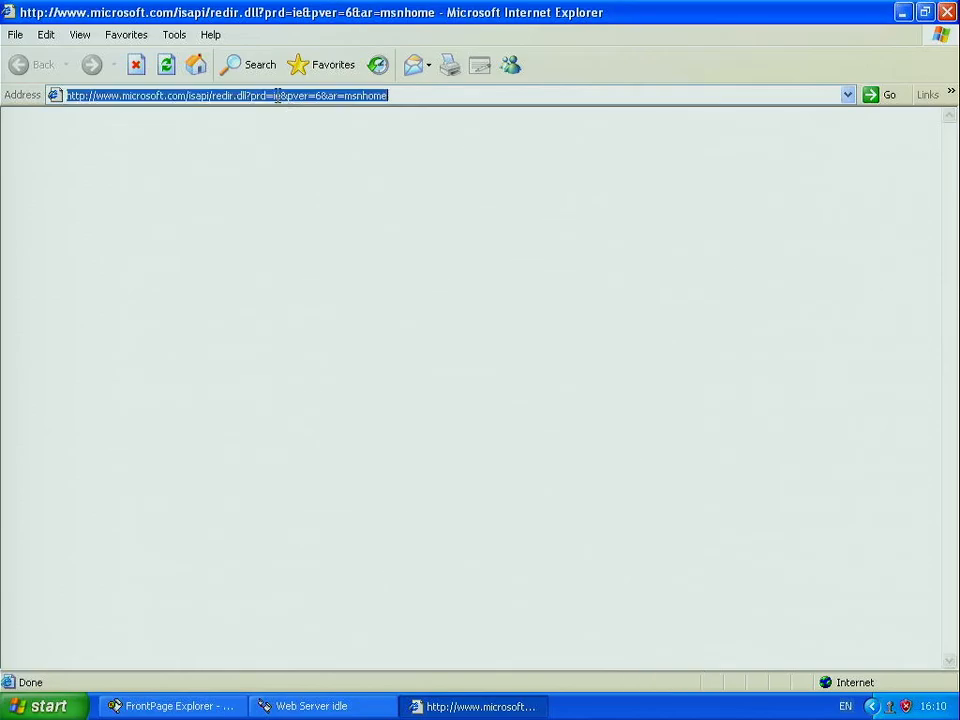
pyautogui.write('loca')
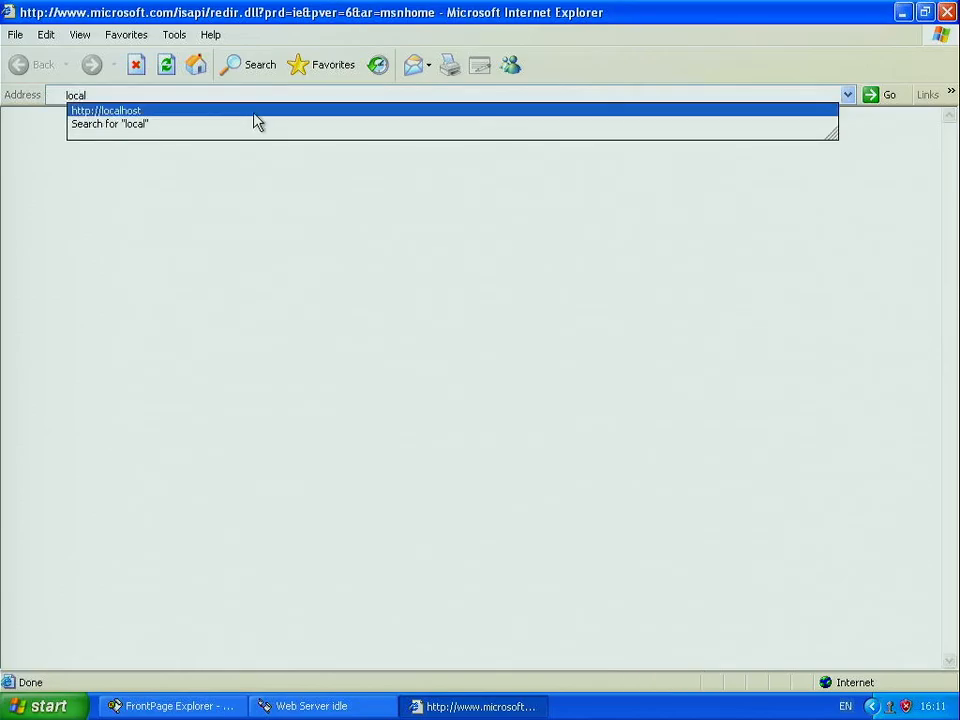
pyautogui.write('l')
pyautogui.click(249, 114)
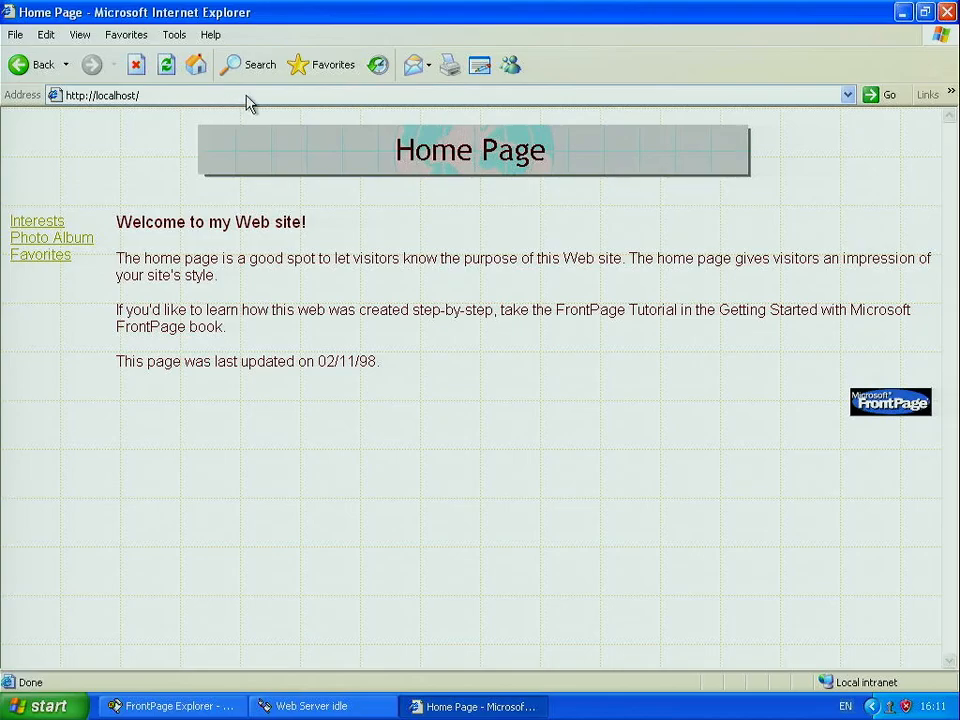
pyautogui.click(48, 265)
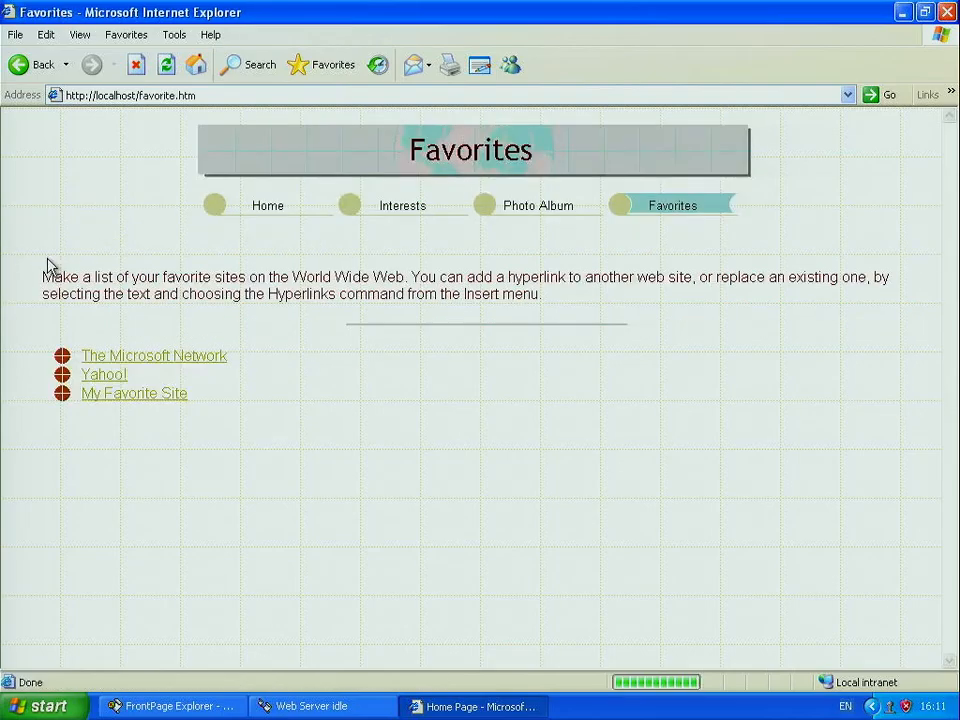
pyautogui.click(207, 97)
pyautogui.moveTo(207, 96); pyautogui.dragTo(146, 100)
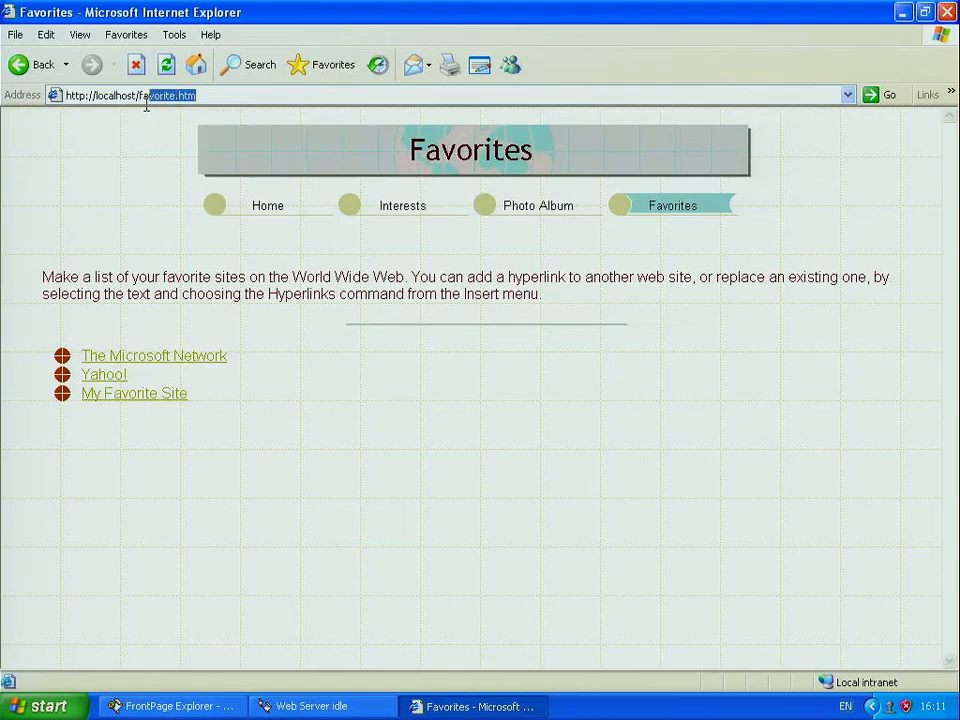
pyautogui.write('ind')
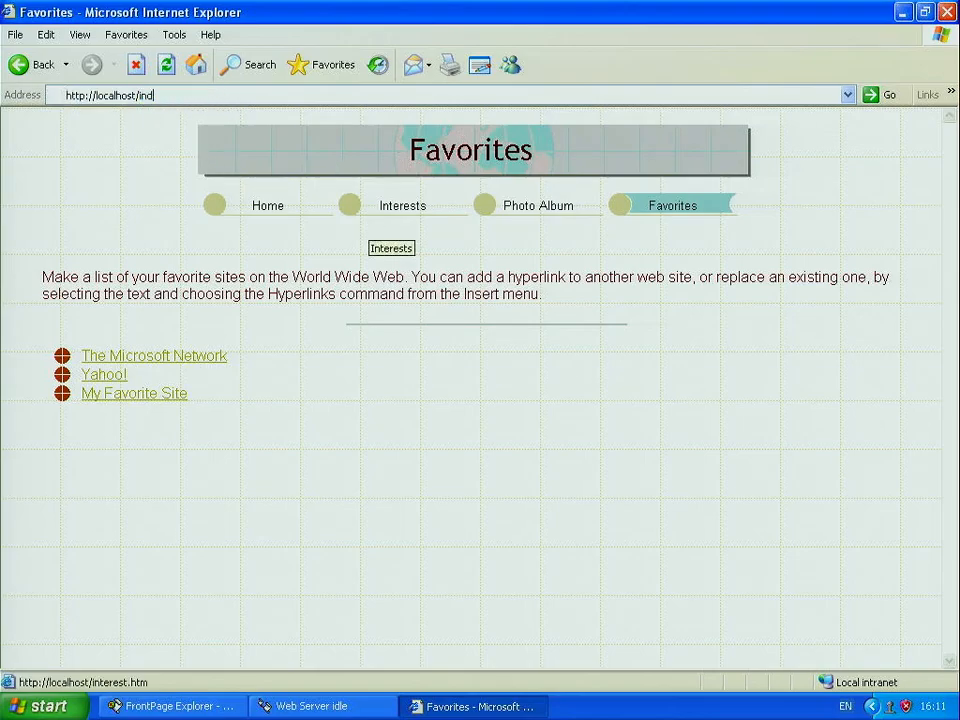
pyautogui.write('ex.httm')
pyautogui.press('Return')
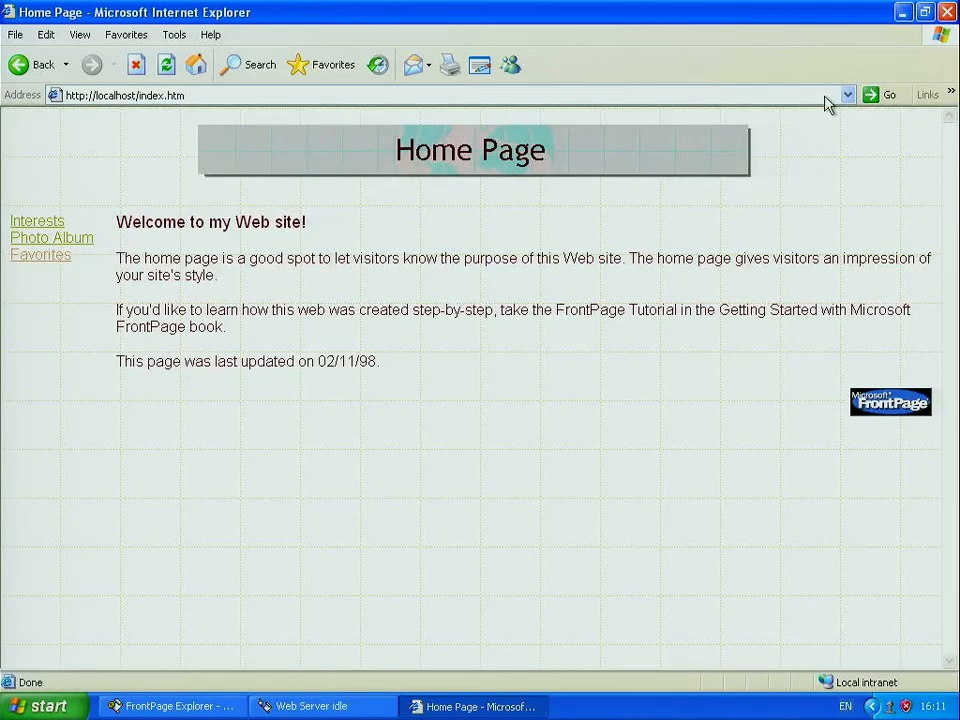
pyautogui.click(946, 12)
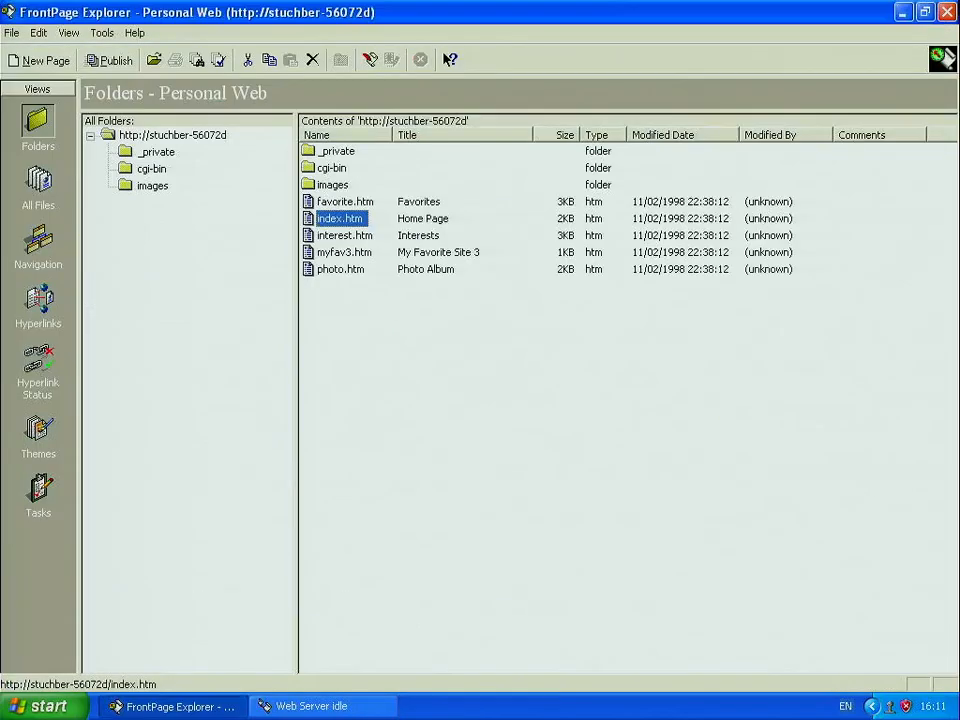
# Step: Open index.htm in FrontPage Editor with the window maximized
pyautogui.doubleClick(338, 224)
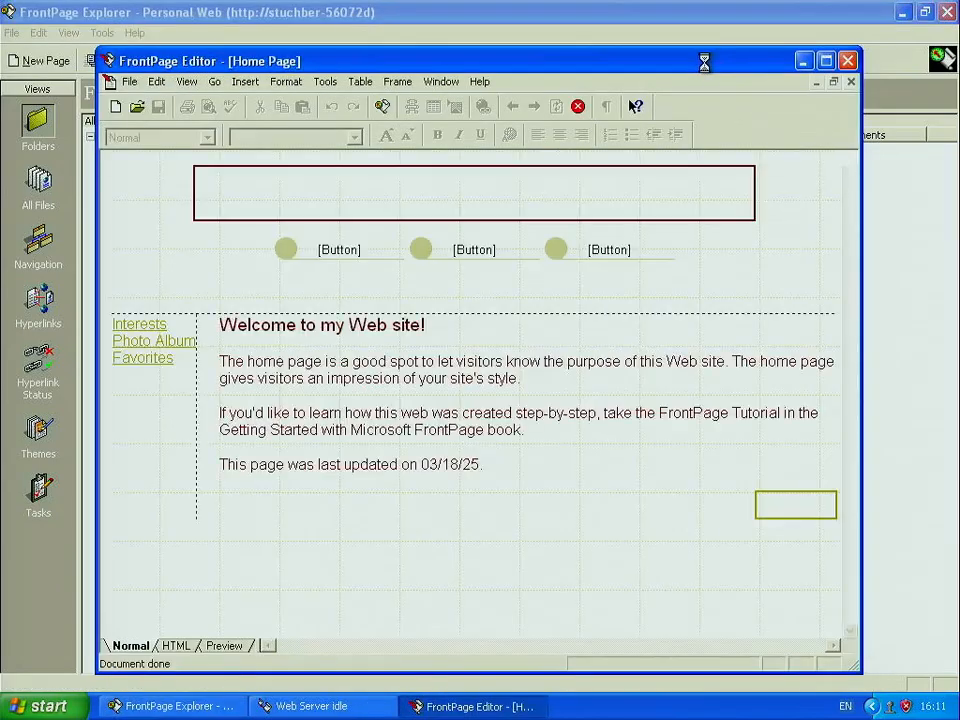
pyautogui.moveTo(688, 66); pyautogui.dragTo(665, 82)
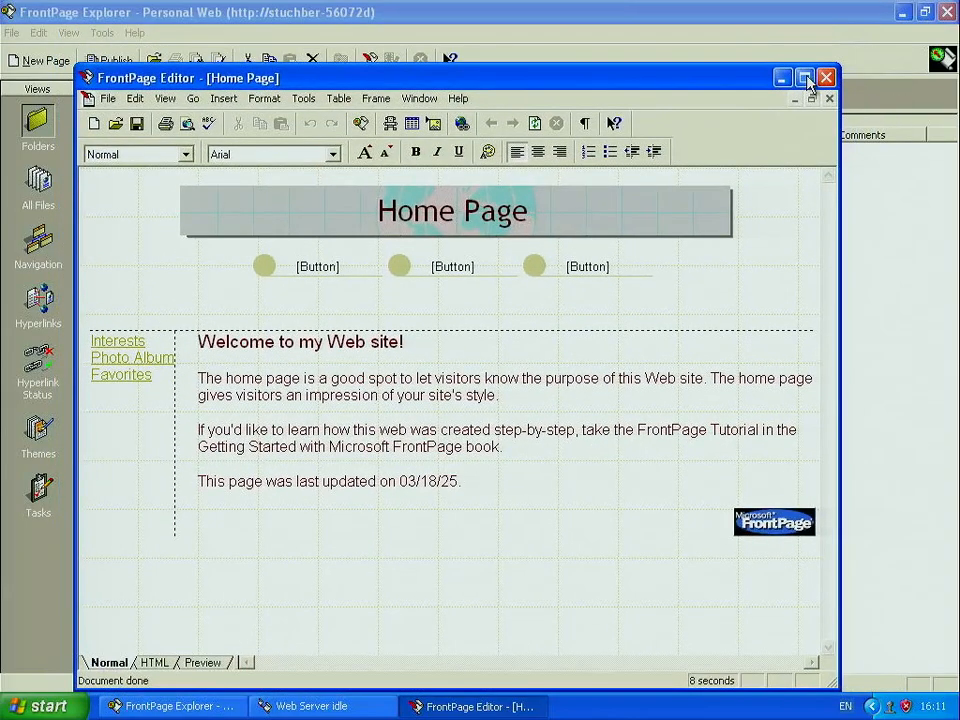
pyautogui.click(804, 77)
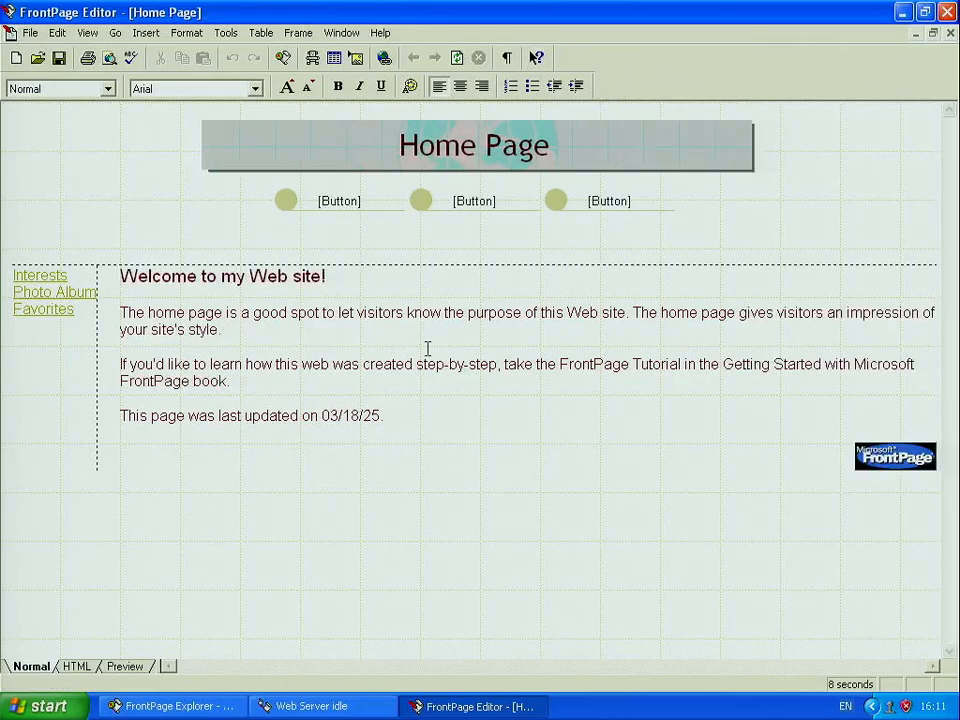
# Step: Delete the last-updated date line at the bottom of the page
pyautogui.moveTo(435, 428); pyautogui.dragTo(113, 272)
pyautogui.click(459, 520)
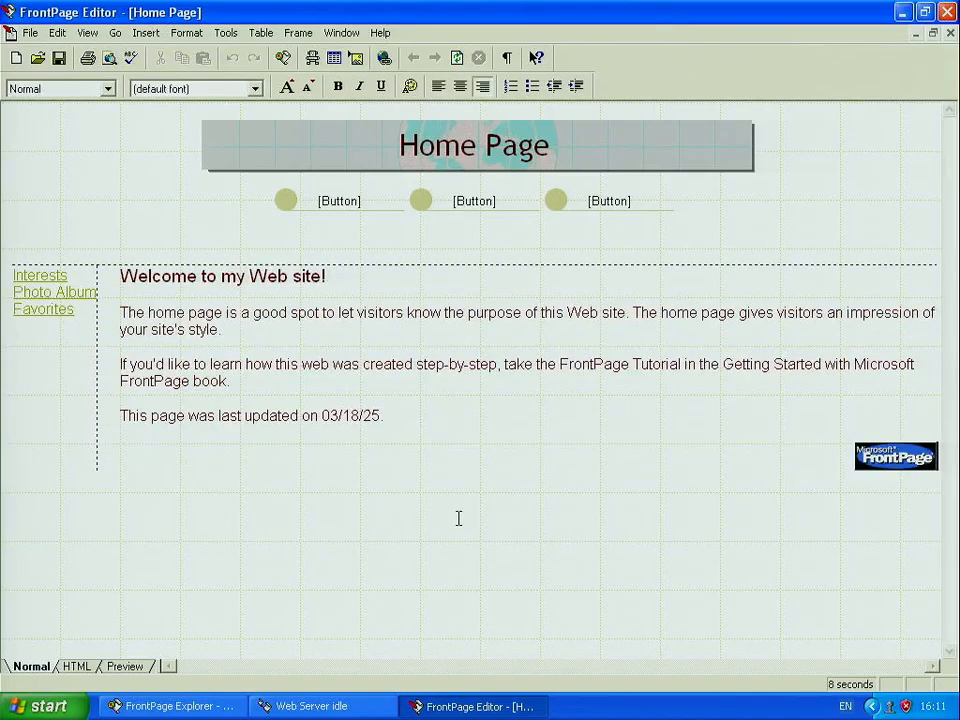
pyautogui.click(394, 409)
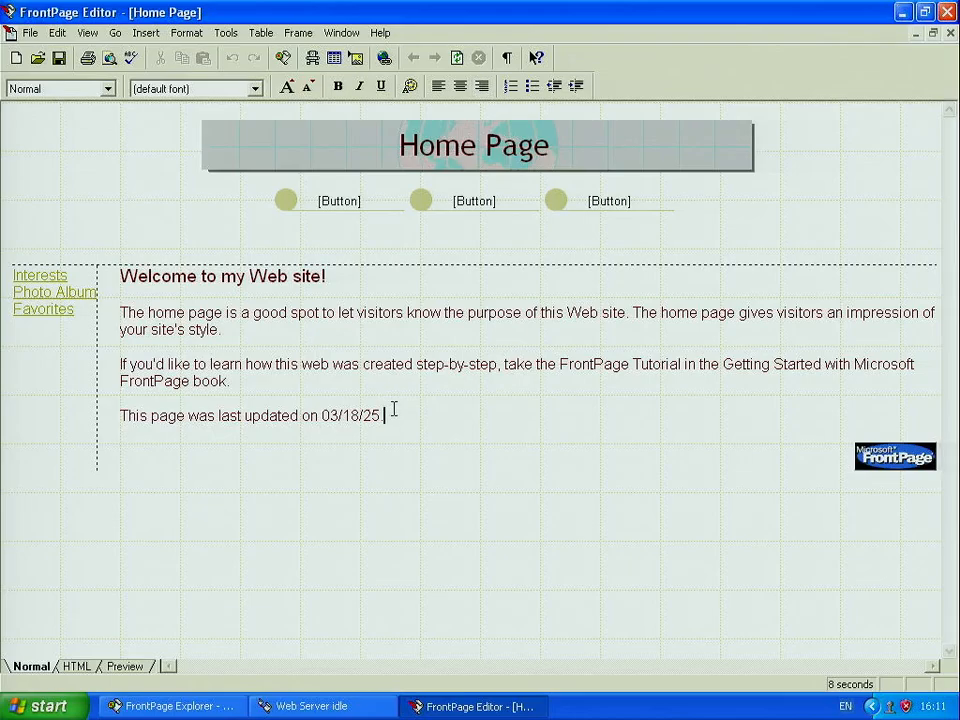
pyautogui.press('BackSpace')
pyautogui.press('BackSpace')
pyautogui.press('BackSpace')
pyautogui.press('BackSpace')
pyautogui.press('BackSpace')
pyautogui.press('BackSpace')
pyautogui.press('BackSpace')
pyautogui.press('BackSpace')
pyautogui.press('BackSpace')
pyautogui.press('BackSpace')
pyautogui.press('BackSpace')
pyautogui.press('BackSpace')
pyautogui.press('BackSpace')
pyautogui.press('BackSpace')
pyautogui.press('BackSpace')
pyautogui.press('BackSpace')
pyautogui.press('BackSpace')
pyautogui.press('BackSpace')
pyautogui.press('BackSpace')
pyautogui.press('BackSpace')
pyautogui.press('BackSpace')
pyautogui.press('BackSpace')
pyautogui.press('BackSpace')
pyautogui.press('BackSpace')
pyautogui.press('BackSpace')
pyautogui.press('BackSpace')
pyautogui.press('BackSpace')
pyautogui.press('BackSpace')
pyautogui.press('BackSpace')
pyautogui.press('BackSpace')
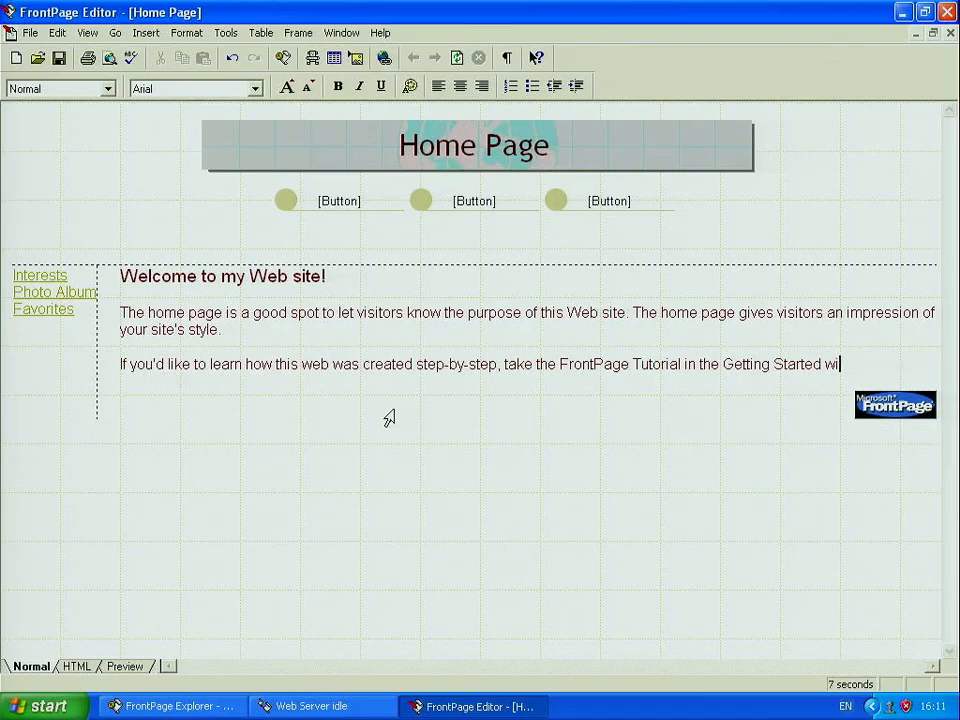
# Step: Delete the old heading and paragraphs, leaving the new line 'Favorite page' selected
pyautogui.press('BackSpace')
pyautogui.press('BackSpace')
pyautogui.press('BackSpace')
pyautogui.press('BackSpace')
pyautogui.press('BackSpace')
pyautogui.press('BackSpace')
pyautogui.press('BackSpace')
pyautogui.press('BackSpace')
pyautogui.press('BackSpace')
pyautogui.press('BackSpace')
pyautogui.press('BackSpace')
pyautogui.press('BackSpace')
pyautogui.press('BackSpace')
pyautogui.press('BackSpace')
pyautogui.press('BackSpace')
pyautogui.press('BackSpace')
pyautogui.press('BackSpace')
pyautogui.press('BackSpace')
pyautogui.press('BackSpace')
pyautogui.press('BackSpace')
pyautogui.moveTo(389, 418); pyautogui.dragTo(15, 278)
pyautogui.press('Delete')
pyautogui.press('Delete')
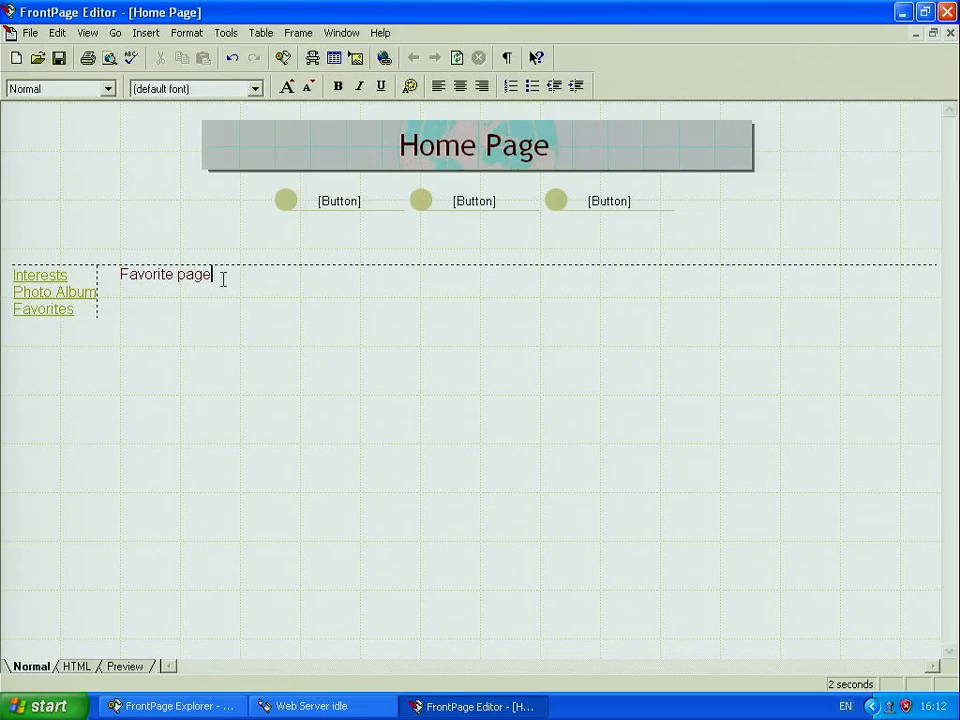
pyautogui.moveTo(223, 279); pyautogui.dragTo(123, 279)
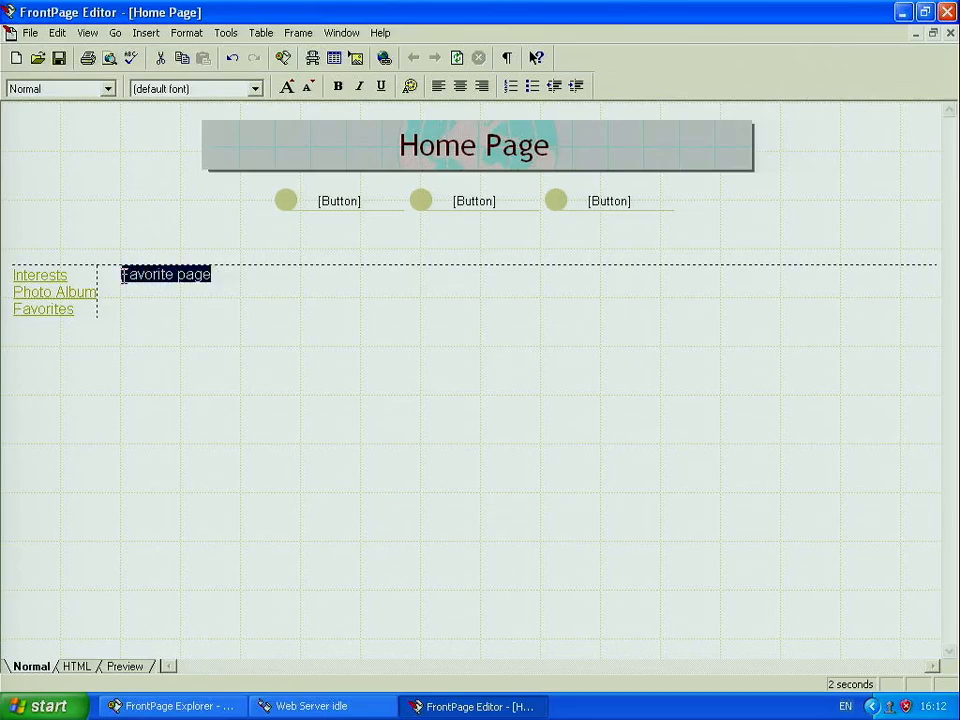
pyautogui.click(146, 36)
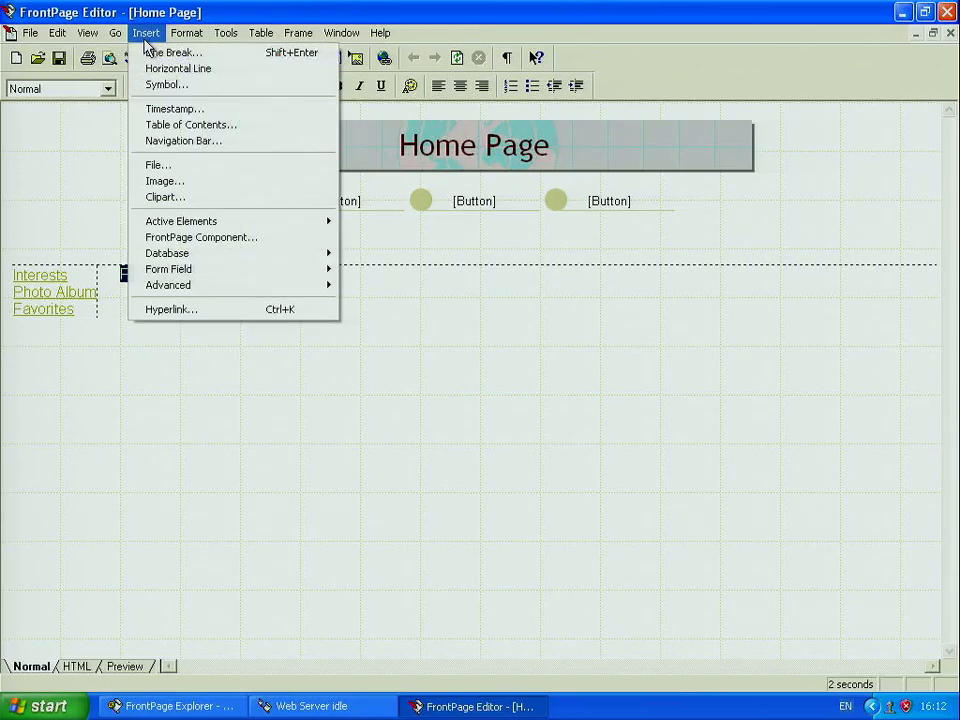
pyautogui.click(197, 310)
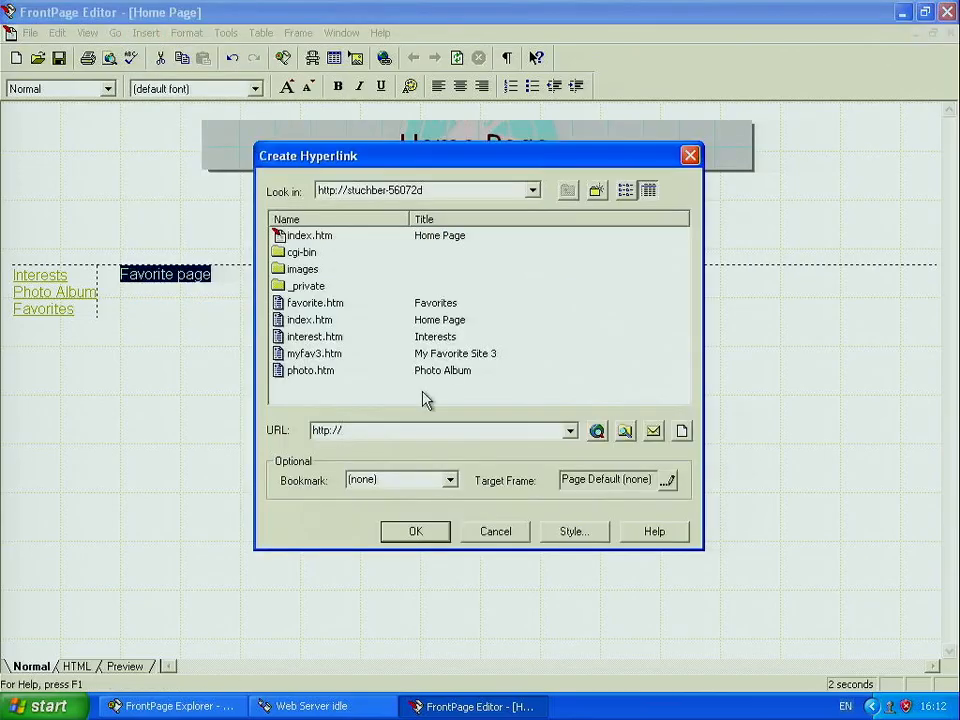
pyautogui.click(445, 433)
pyautogui.click(318, 355)
pyautogui.click(333, 338)
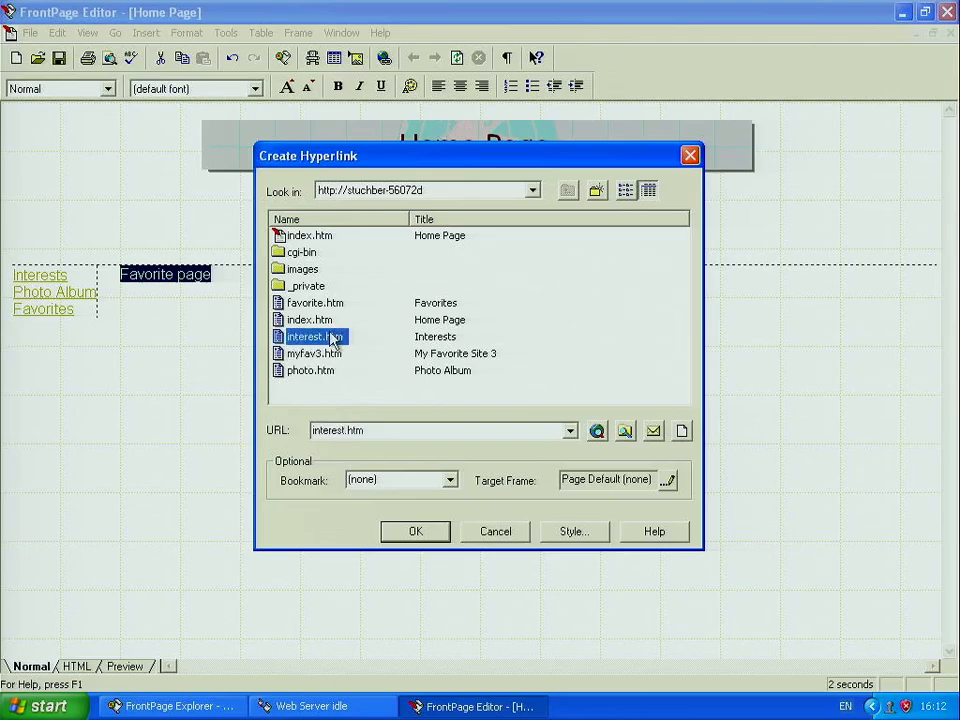
pyautogui.click(321, 319)
pyautogui.click(327, 372)
pyautogui.click(306, 320)
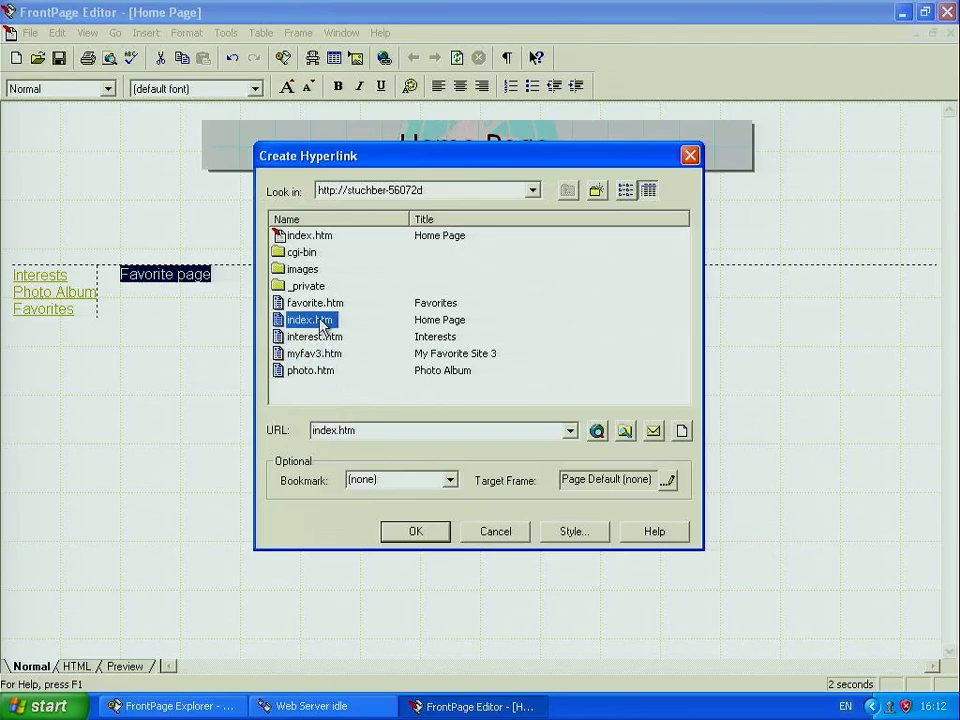
pyautogui.doubleClick(341, 430)
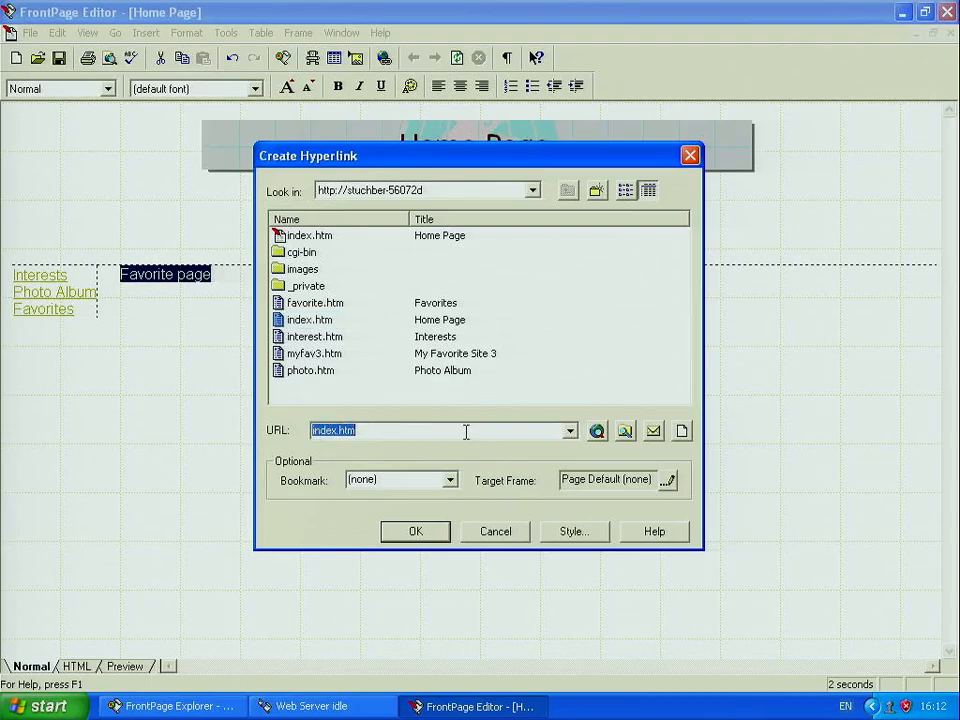
pyautogui.press('BackSpace')
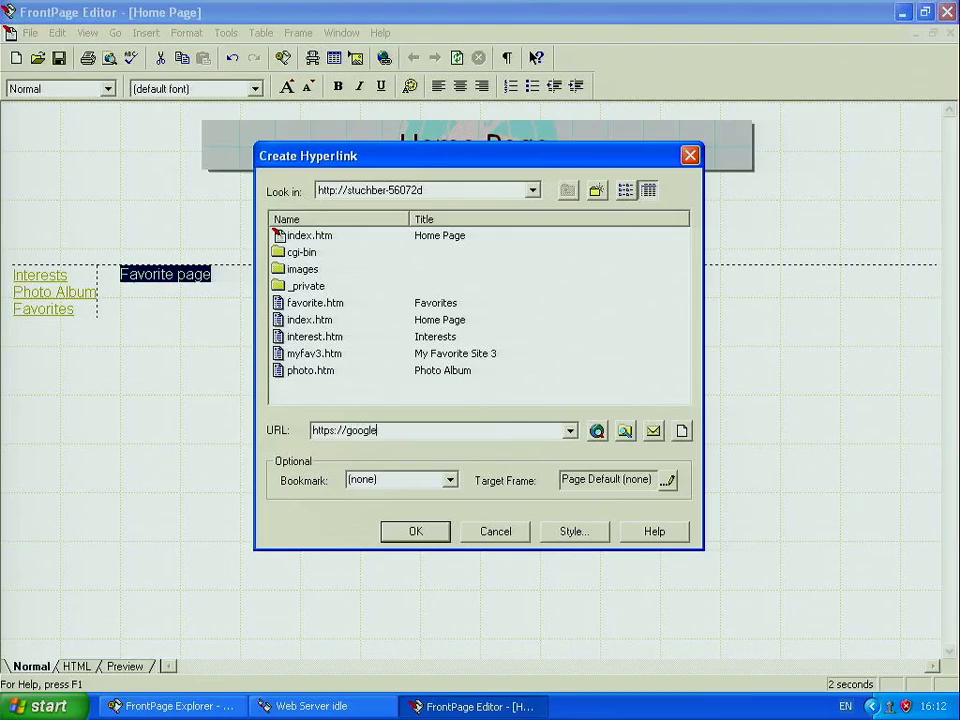
pyautogui.click(436, 537)
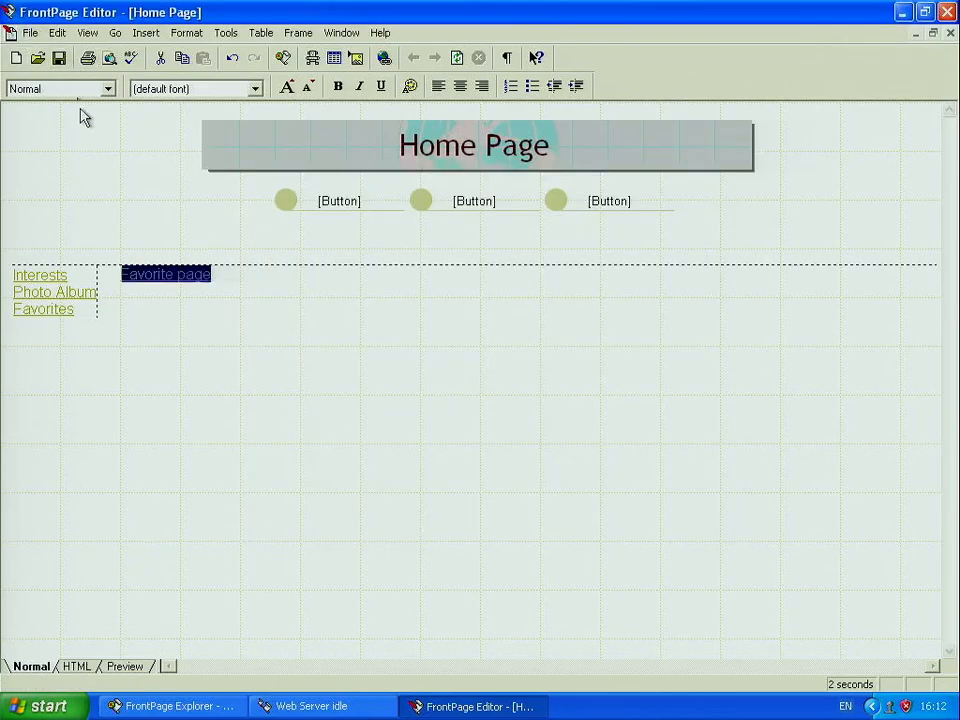
pyautogui.click(58, 58)
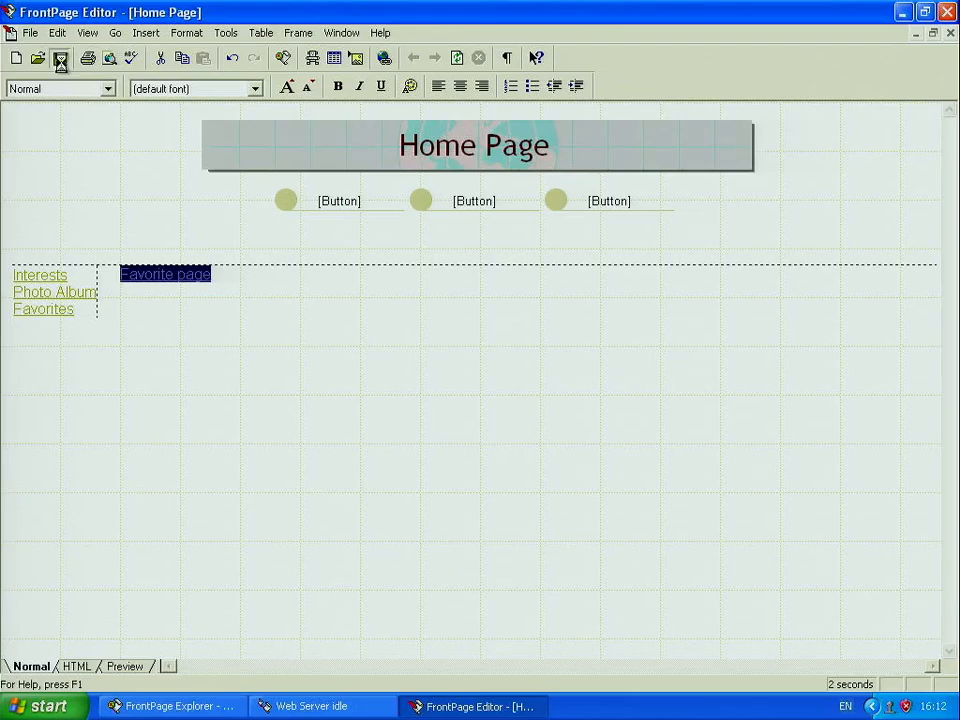
pyautogui.click(40, 706)
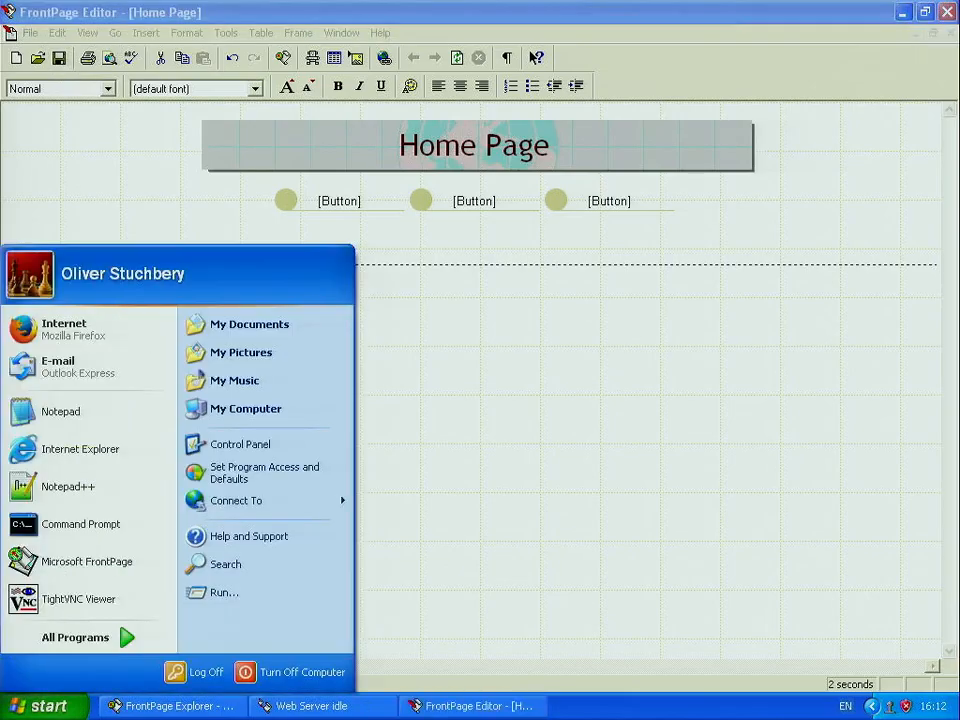
pyautogui.click(126, 446)
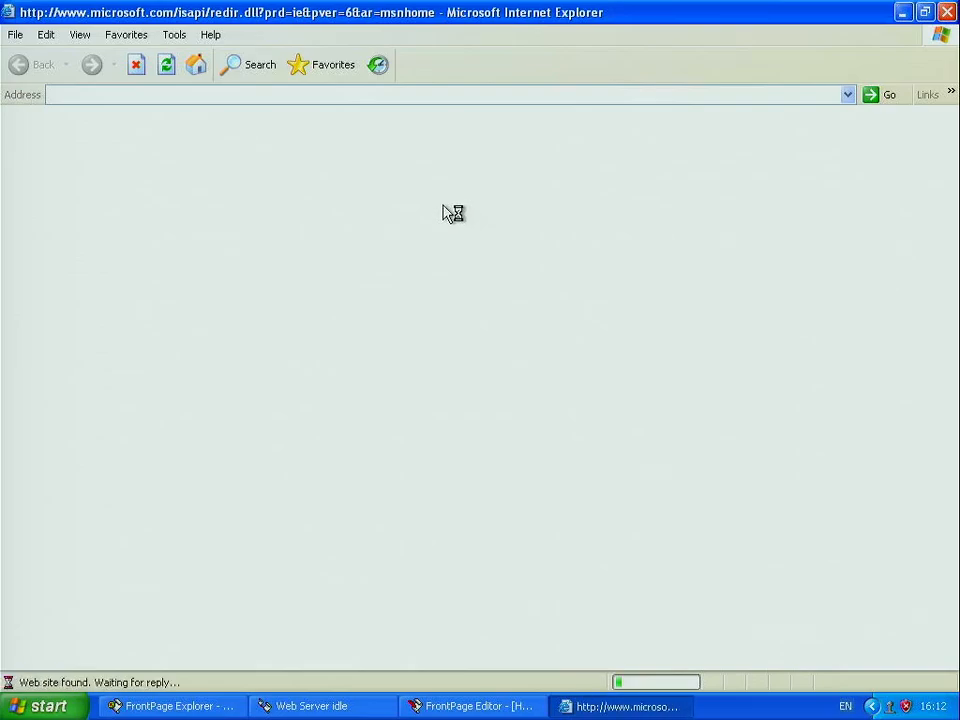
pyautogui.click(414, 90)
pyautogui.press('BackSpace')
pyautogui.write('local')
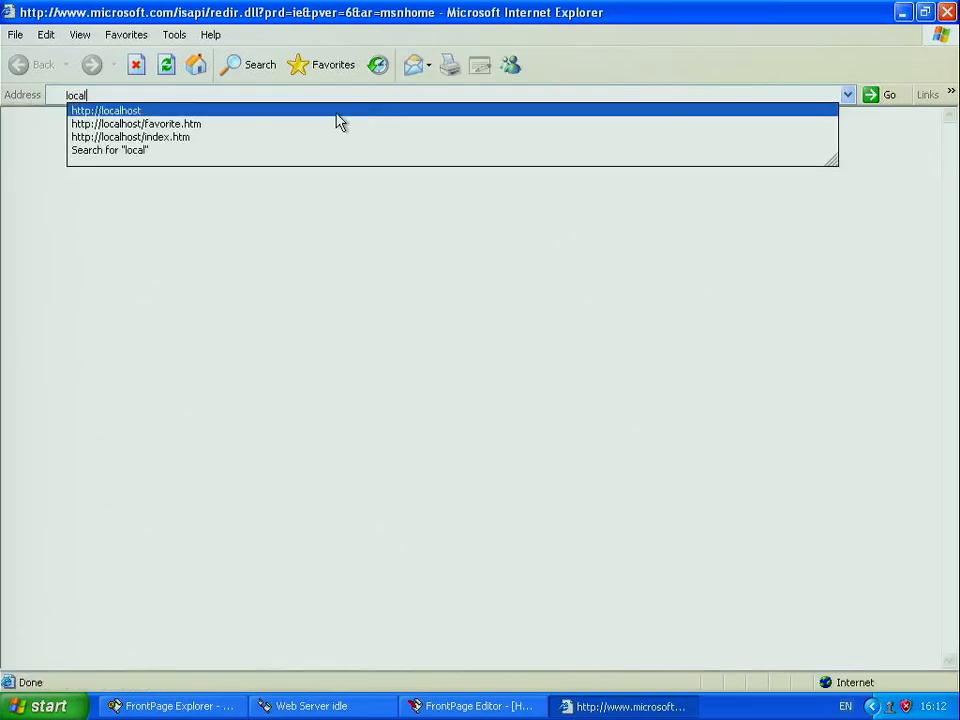
pyautogui.click(337, 121)
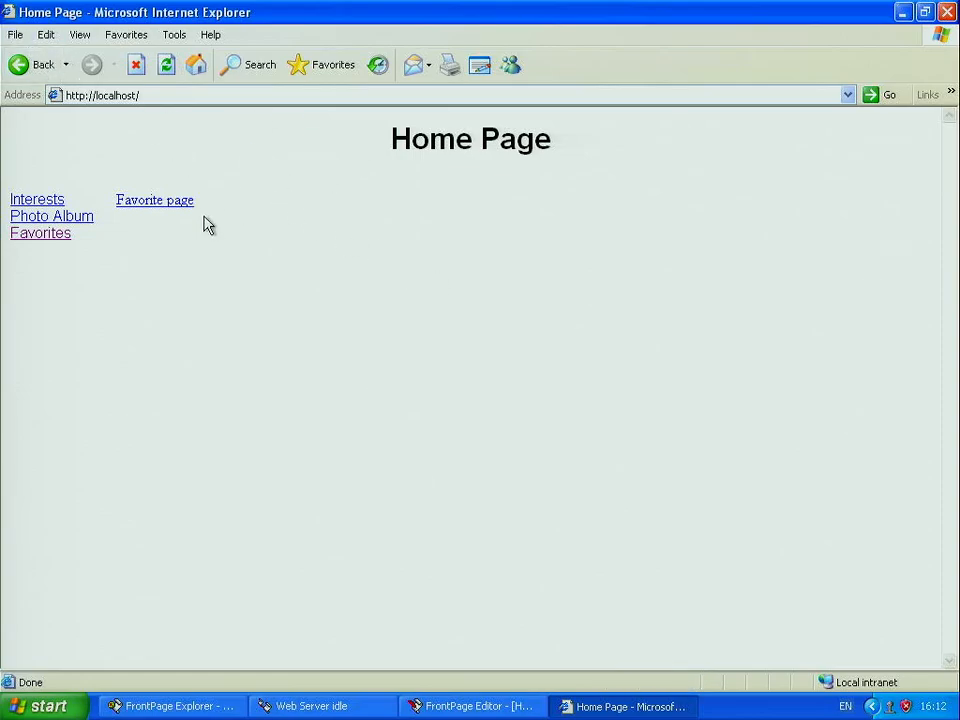
# Step: Follow the Favorite page link and change https to http so Google loads
pyautogui.click(152, 204)
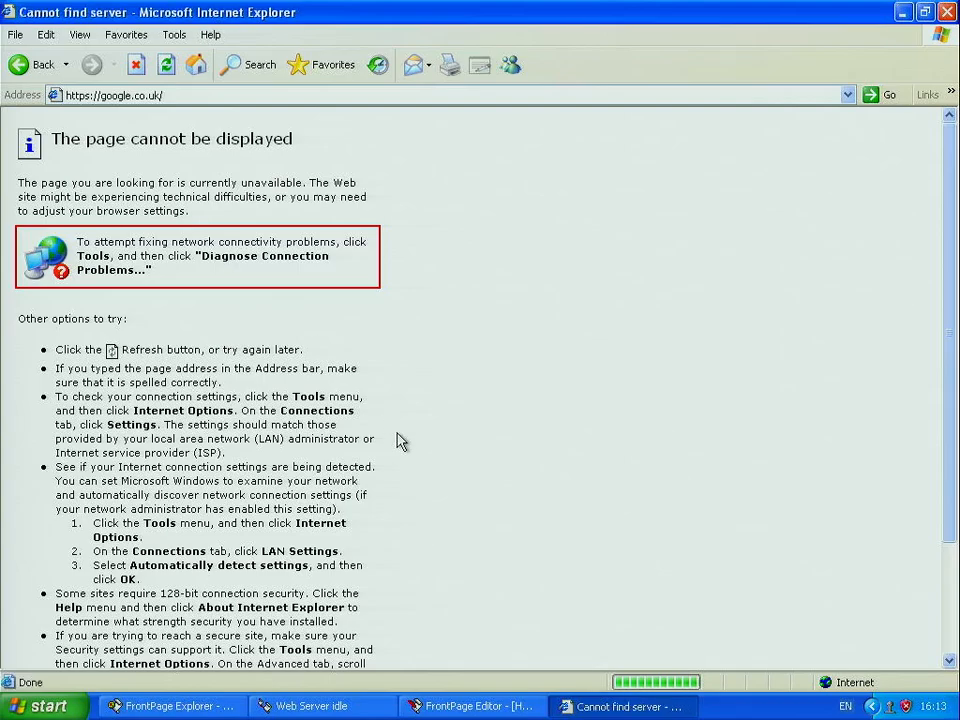
pyautogui.click(88, 97)
pyautogui.click(88, 97)
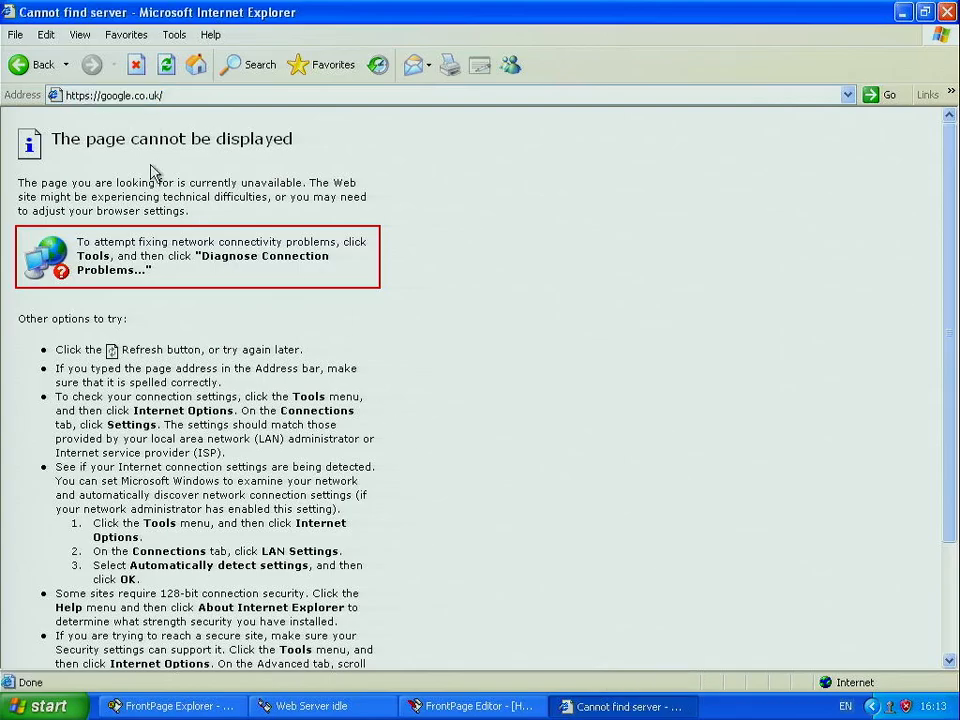
pyautogui.press('BackSpace')
pyautogui.press('Return')
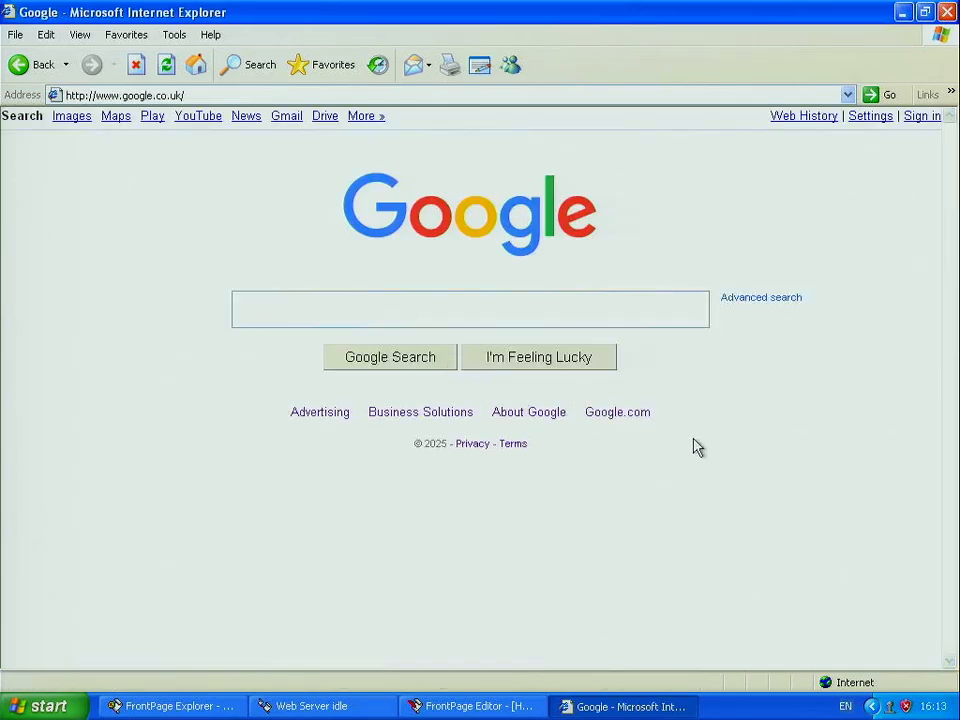
# Step: Replace the 'Favorite page' link wording with 'classixc jdsh'
pyautogui.click(503, 705)
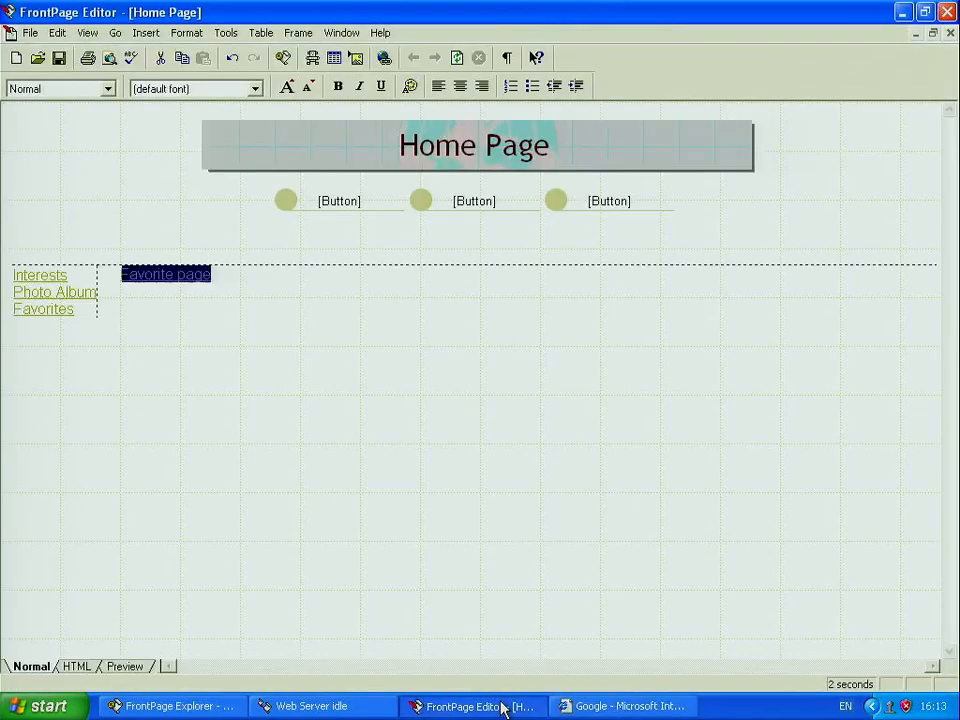
pyautogui.click(313, 302)
pyautogui.moveTo(174, 274); pyautogui.dragTo(149, 289)
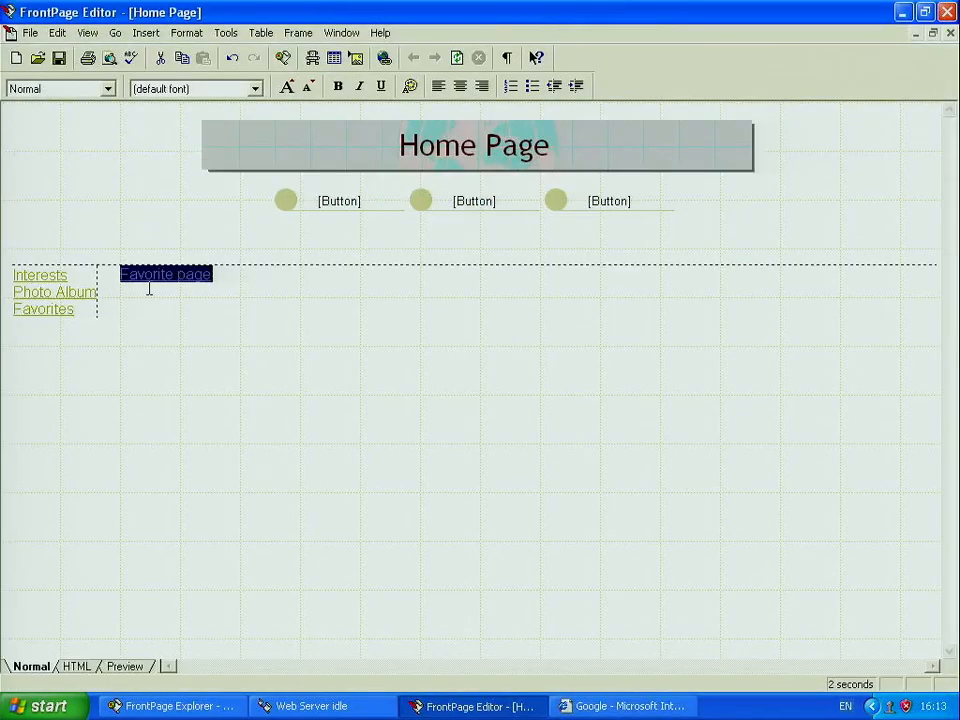
pyautogui.press('Delete')
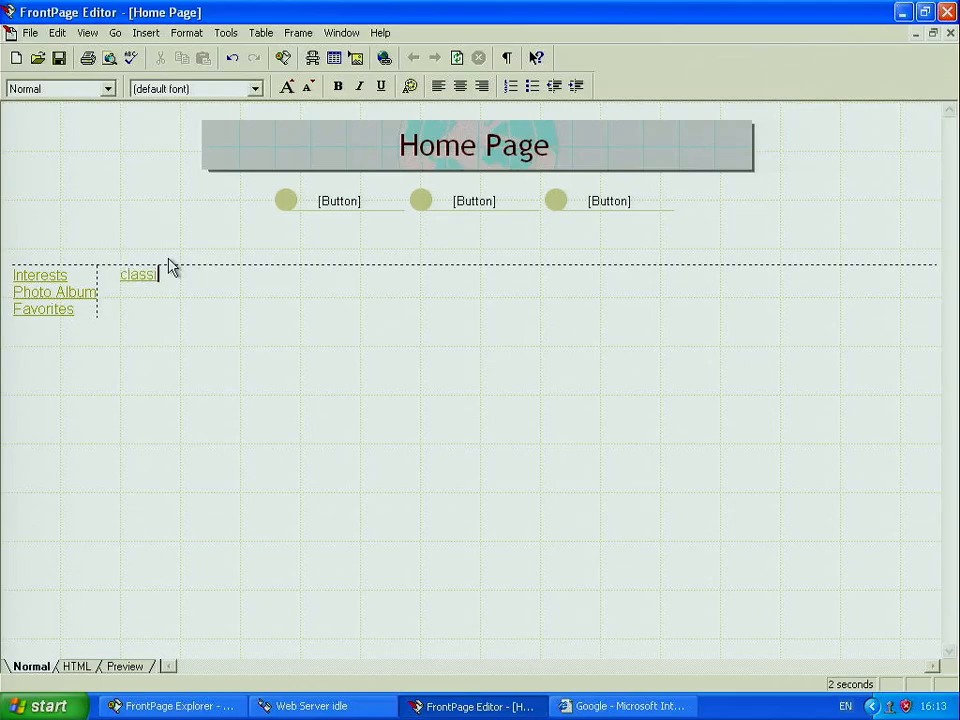
pyautogui.write('classixc jdsh')
# Step: Change the link's target to photo.htm
pyautogui.keyDown('shift'); pyautogui.click(119, 277); pyautogui.keyUp('shift')
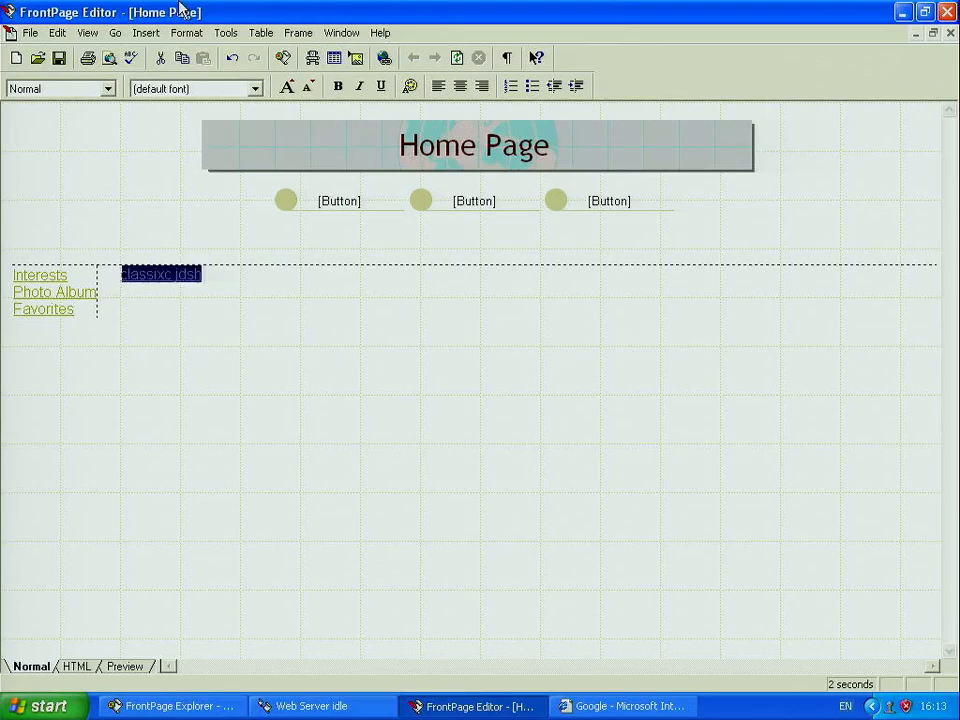
pyautogui.click(150, 32)
pyautogui.click(174, 310)
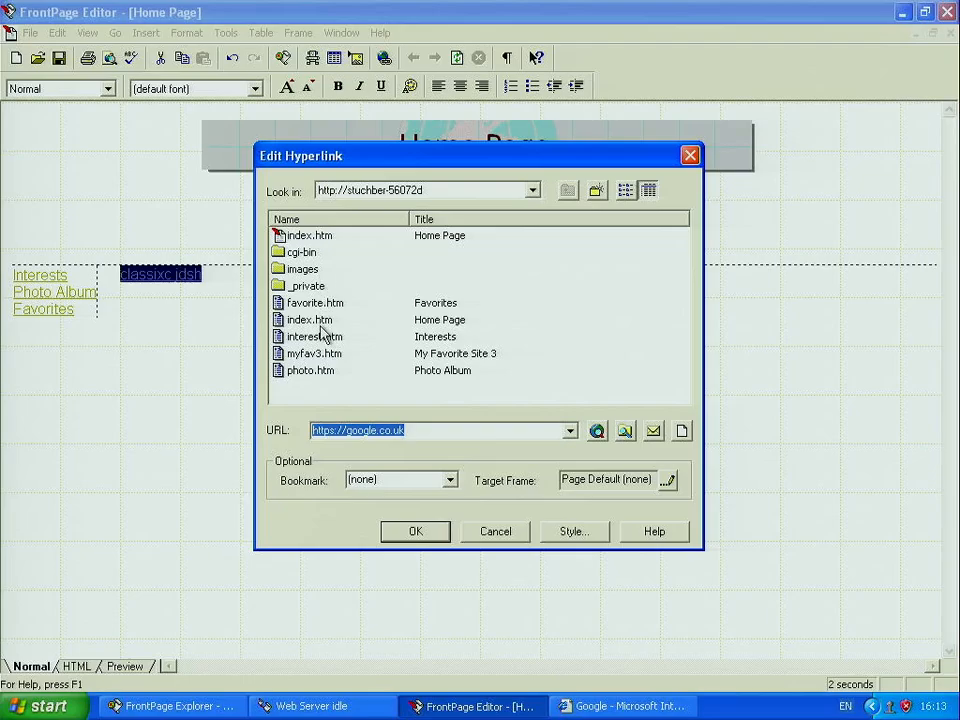
pyautogui.click(321, 371)
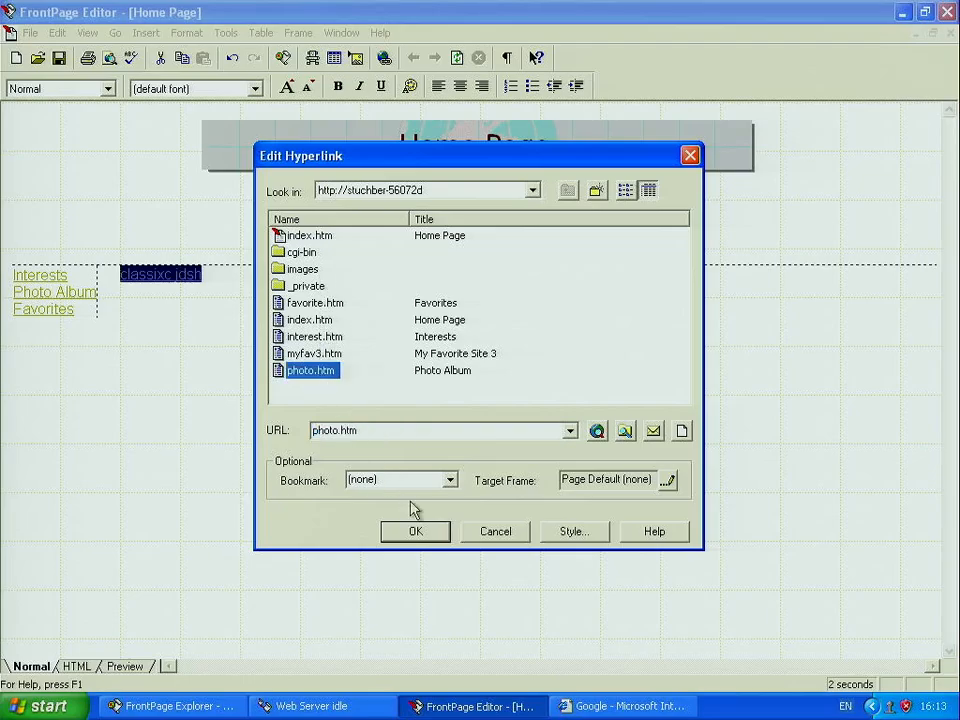
pyautogui.click(416, 532)
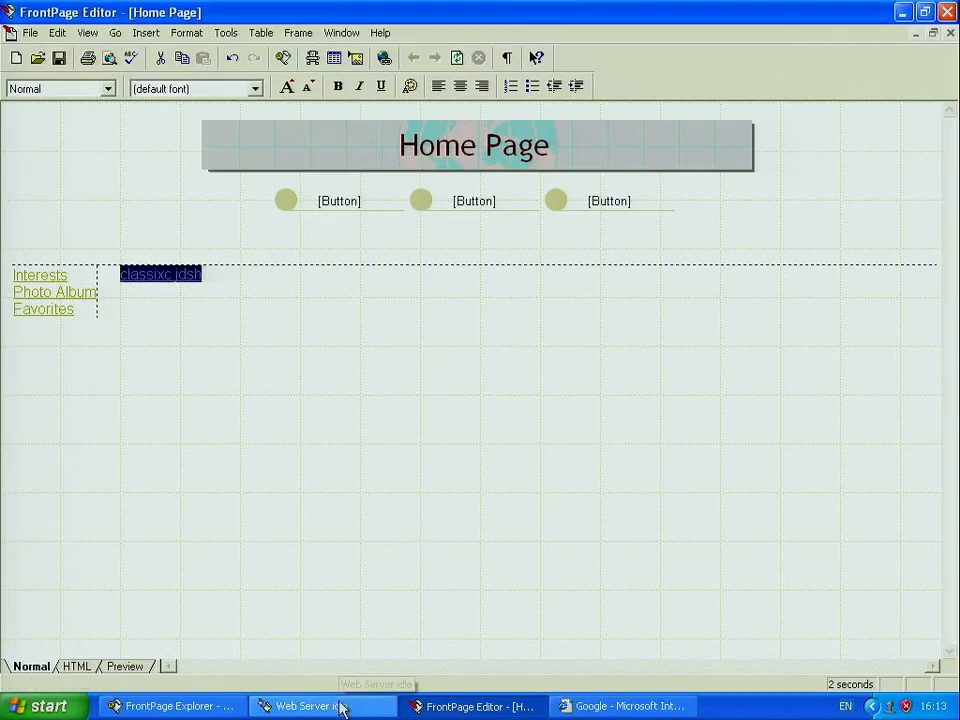
# Step: Go back to the local home page in the browser and save the edited page in FrontPage
pyautogui.click(628, 705)
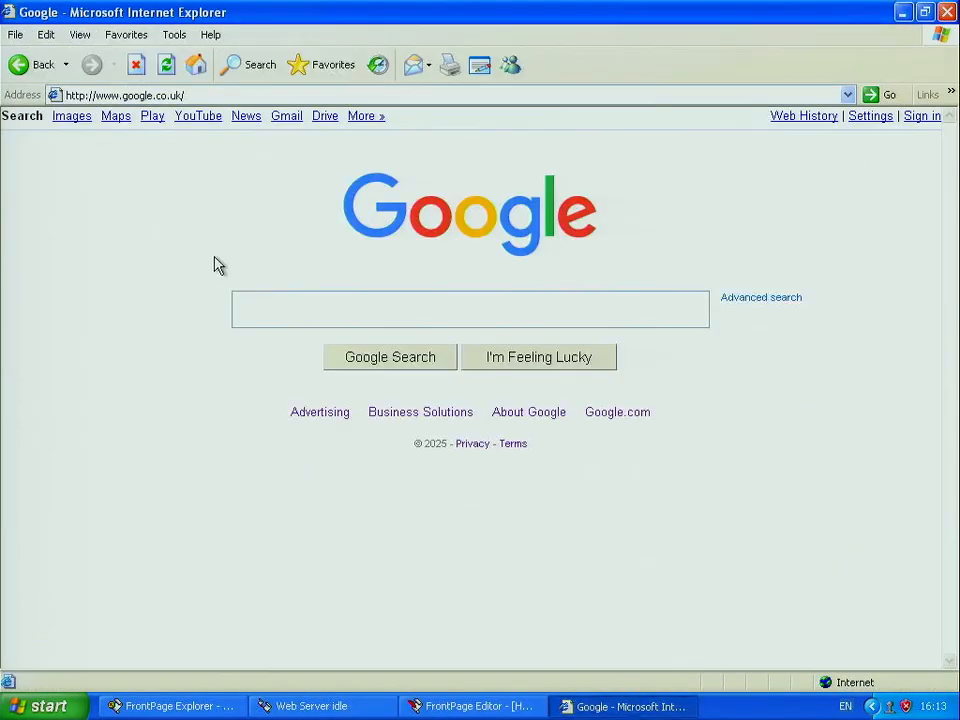
pyautogui.click(18, 63)
pyautogui.click(18, 63)
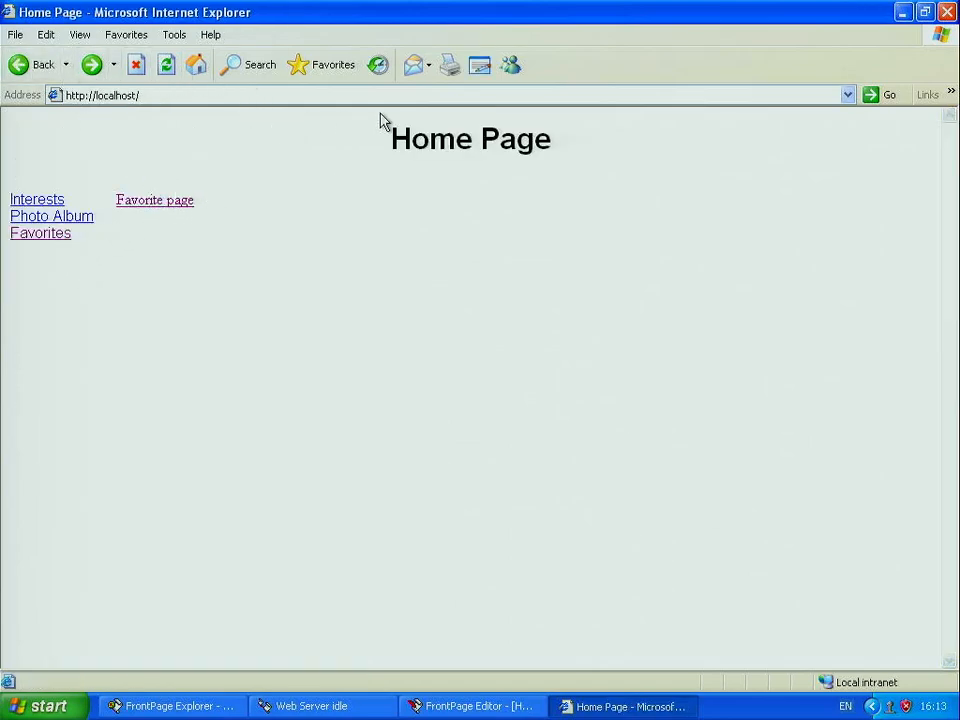
pyautogui.click(478, 706)
pyautogui.click(58, 65)
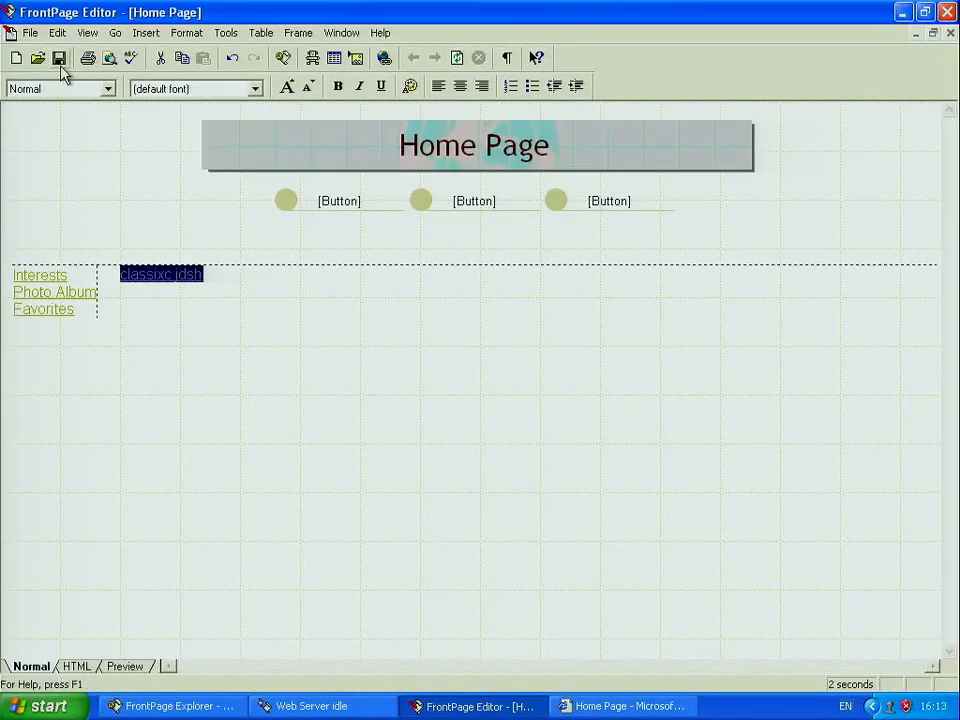
# Step: Refresh the home page, follow 'classixc jdsh' to the Photo Album, then return to FrontPage
pyautogui.click(633, 704)
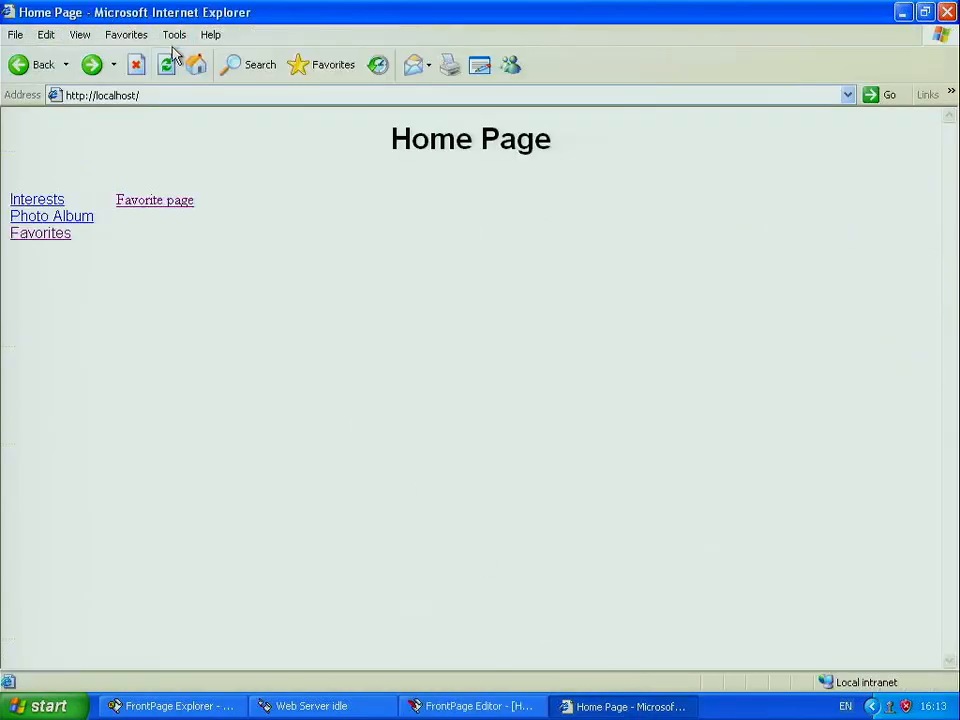
pyautogui.click(166, 64)
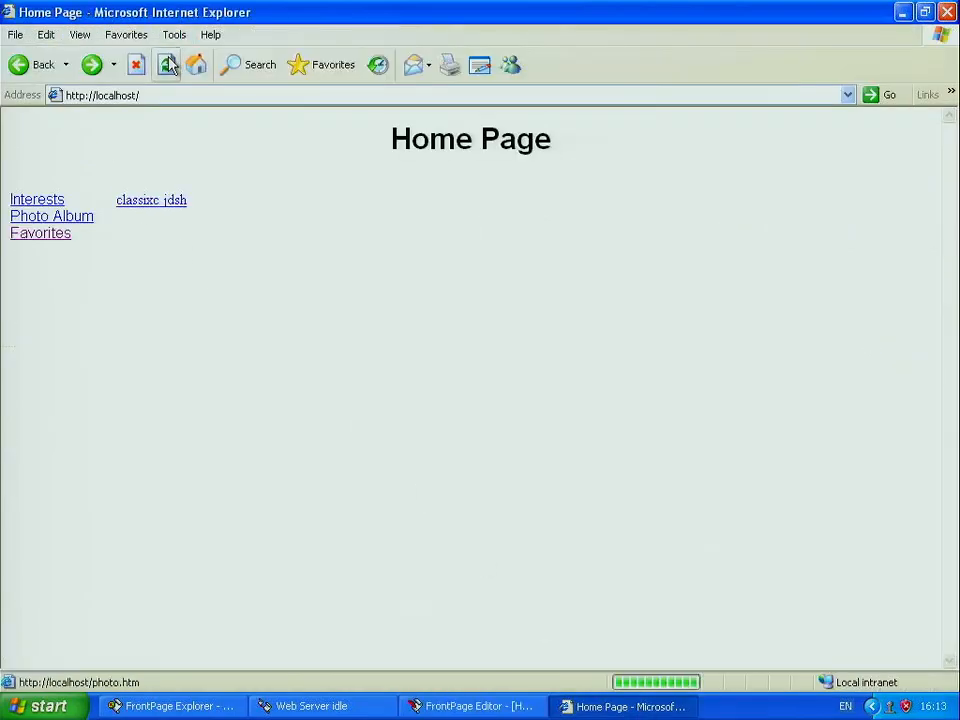
pyautogui.click(155, 205)
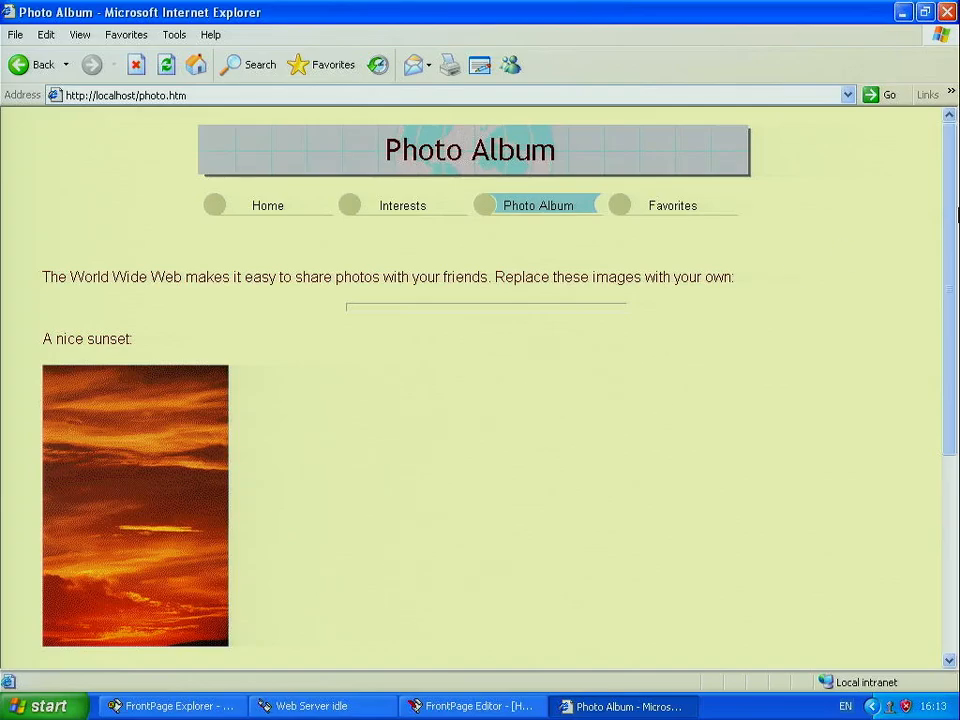
pyautogui.moveTo(955, 212); pyautogui.dragTo(932, 210)
pyautogui.click(518, 706)
pyautogui.rightClick(518, 706)
pyautogui.click(368, 472)
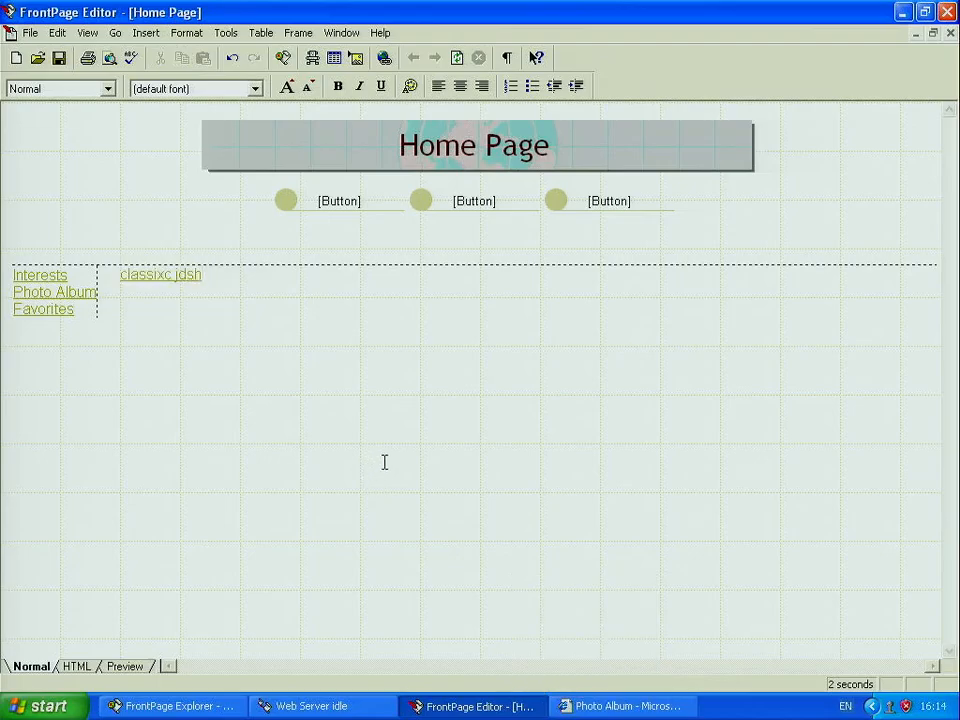
# Step: Delete the 'classixc jdsh' link text, then minimize FrontPage Explorer, Editor and Internet Explorer
pyautogui.moveTo(201, 275); pyautogui.dragTo(123, 280)
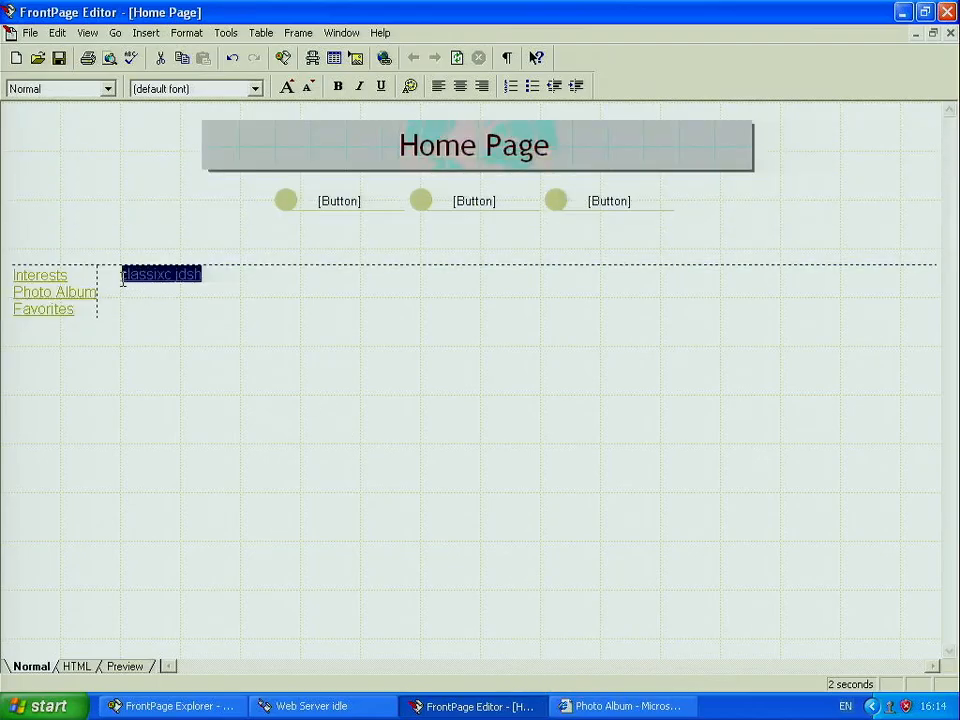
pyautogui.press('Delete')
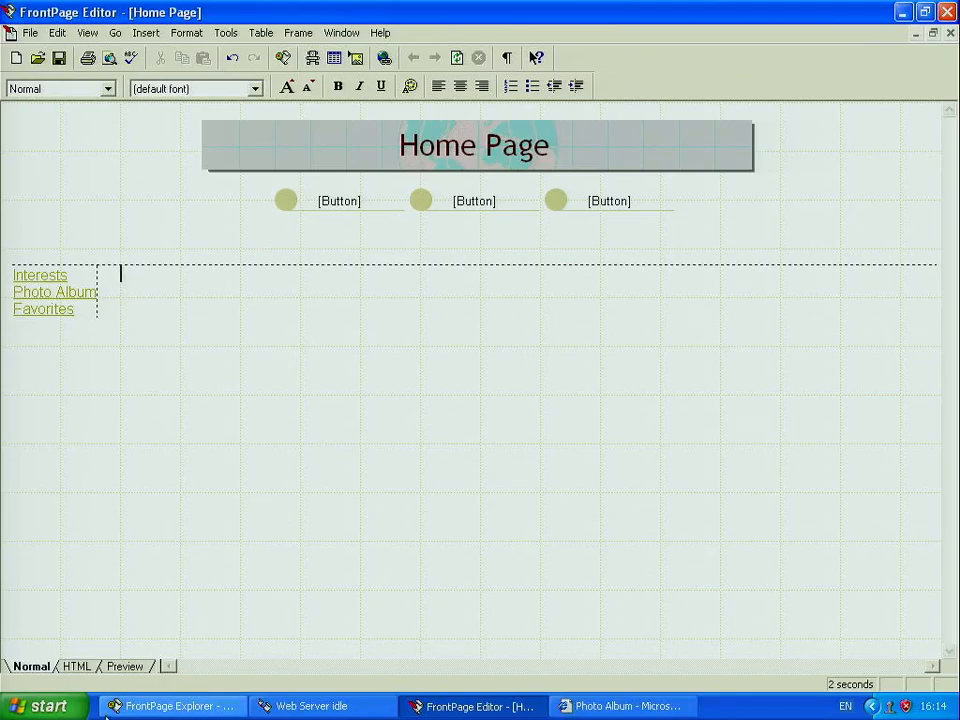
pyautogui.click(230, 710)
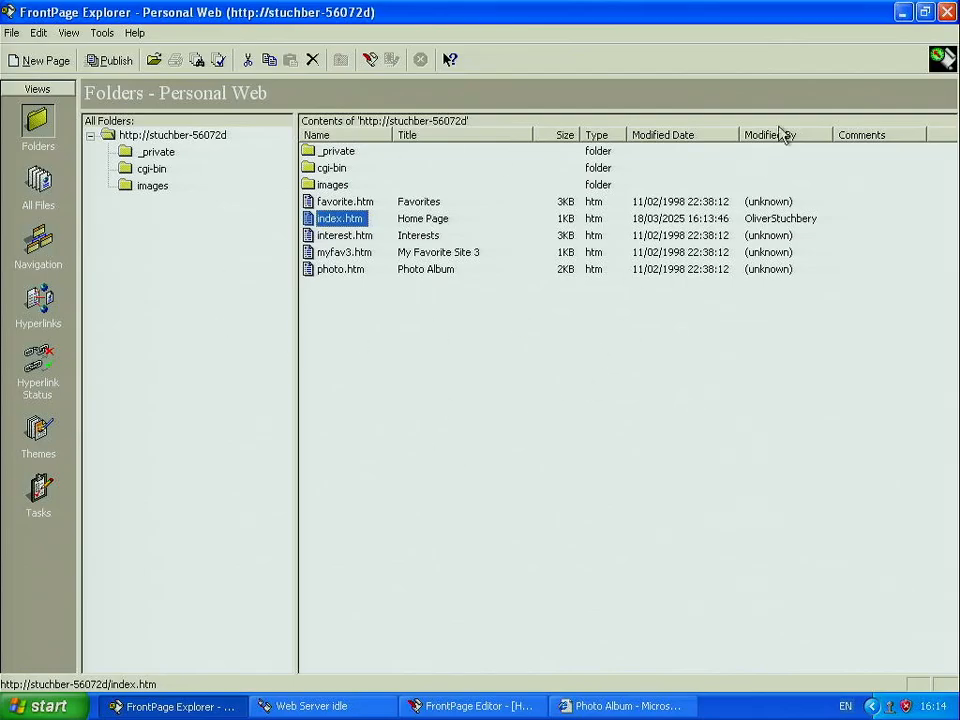
pyautogui.click(900, 11)
pyautogui.click(900, 11)
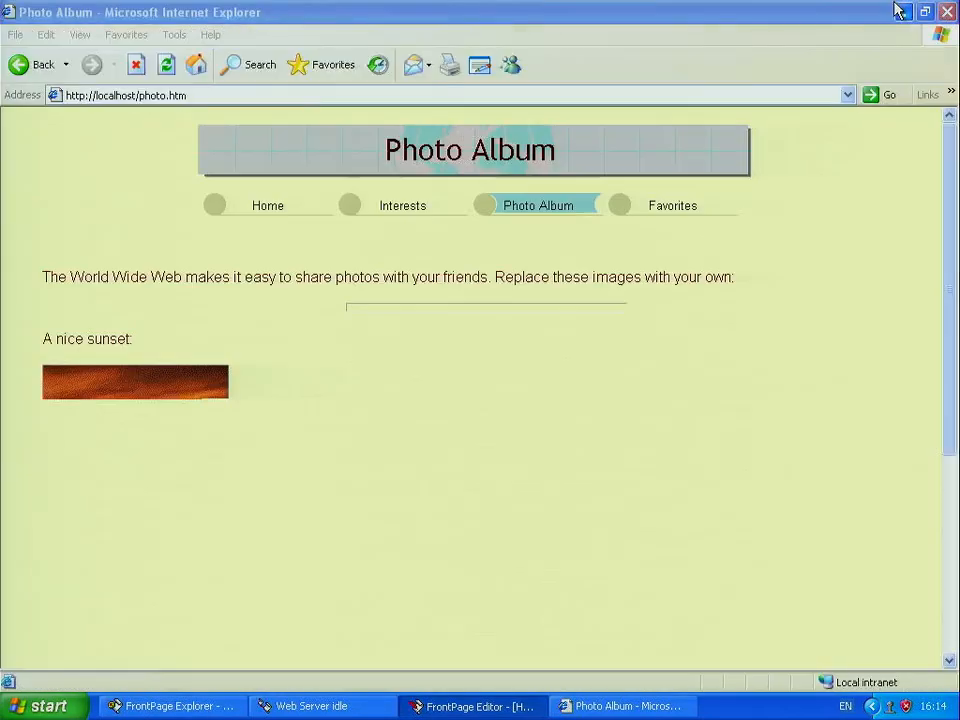
pyautogui.click(900, 11)
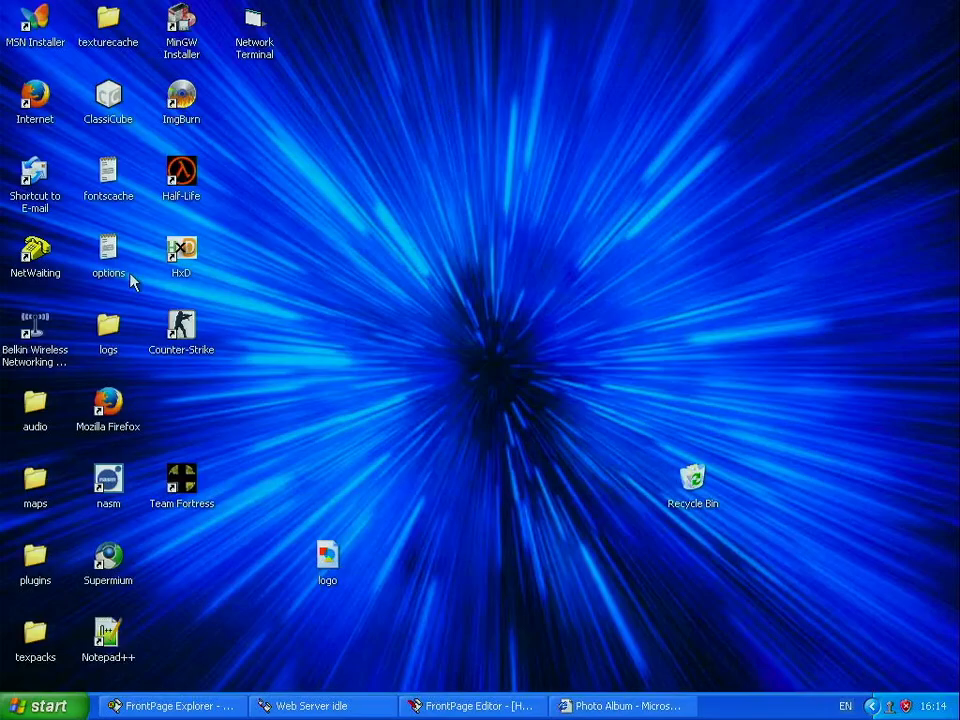
# Step: Find the 7z2408 installer in My Documents > Downloads, then return to FrontPage Explorer
pyautogui.click(42, 706)
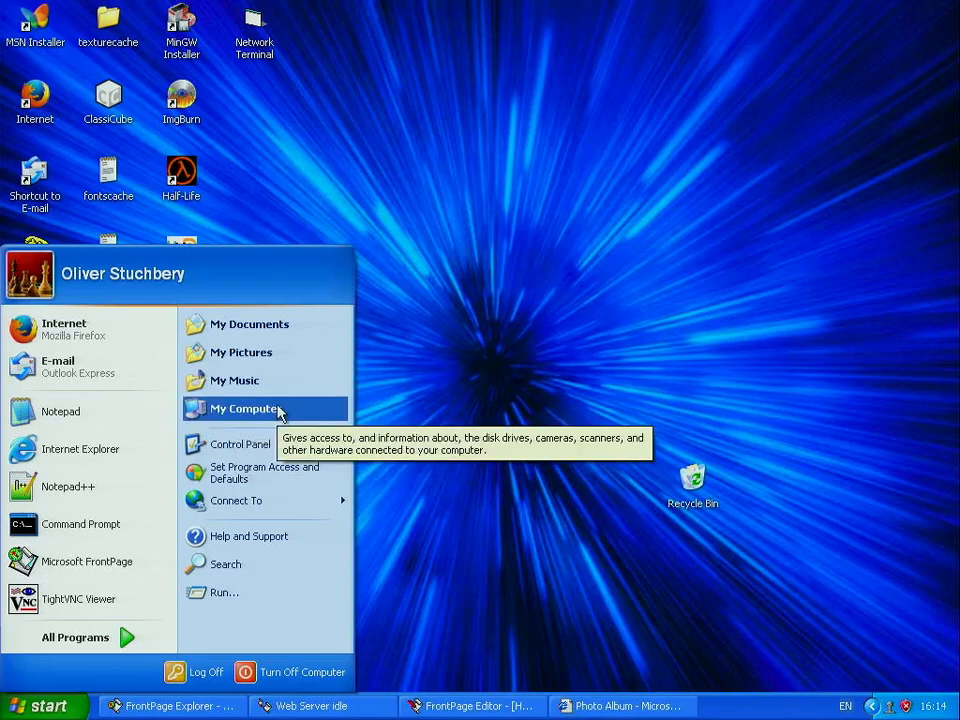
pyautogui.click(262, 326)
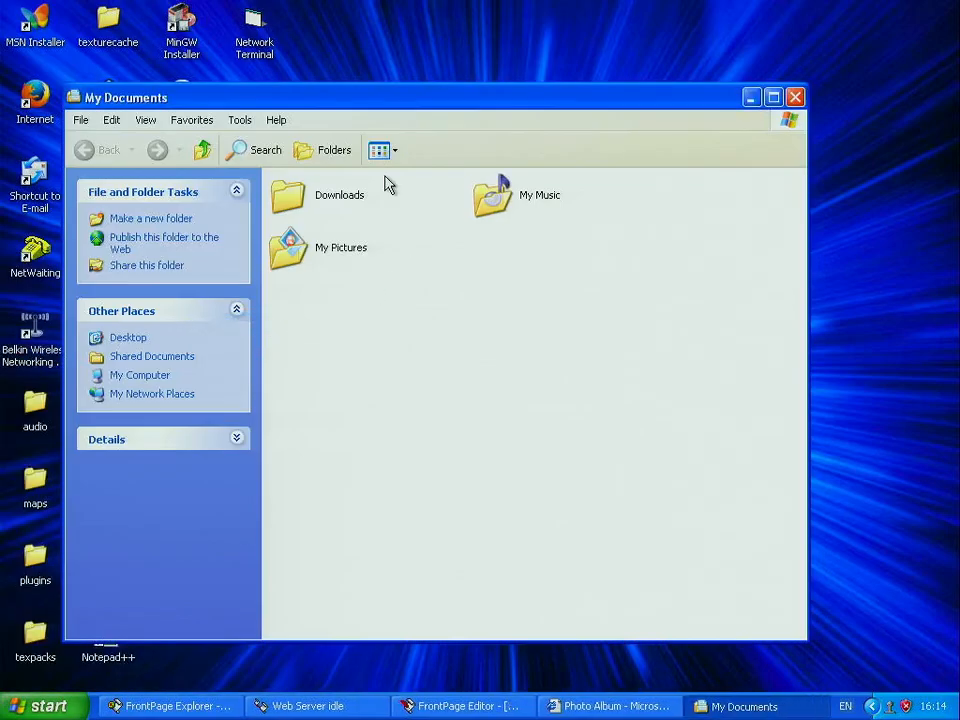
pyautogui.doubleClick(347, 208)
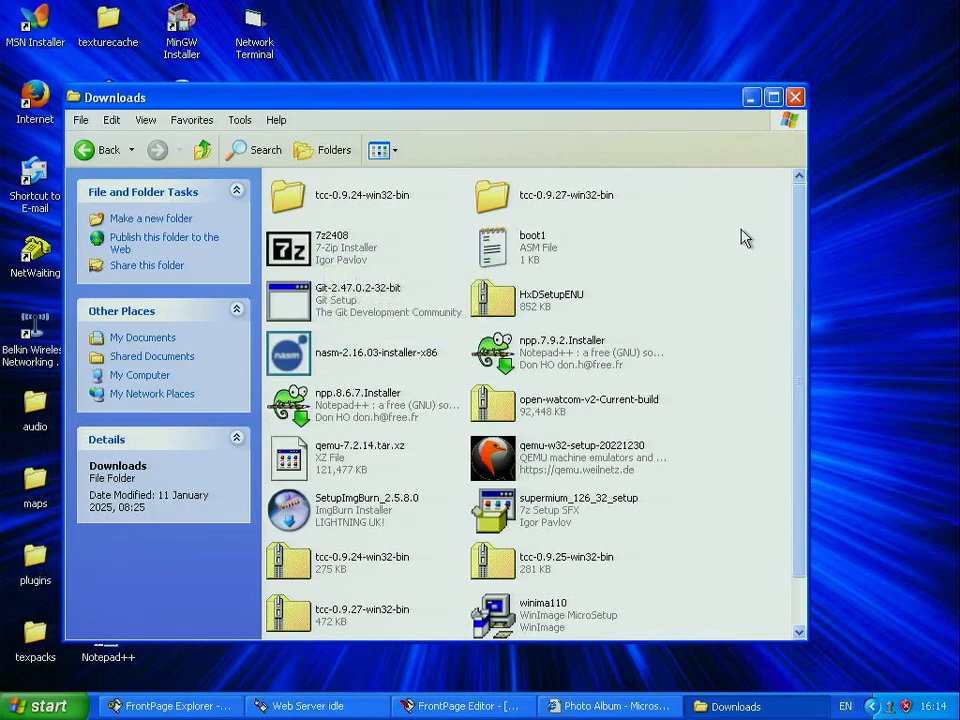
pyautogui.moveTo(795, 229)
pyautogui.mouseDown()
pyautogui.moveTo(804, 256)
pyautogui.moveTo(811, 229)
pyautogui.mouseUp()
pyautogui.click(345, 250)
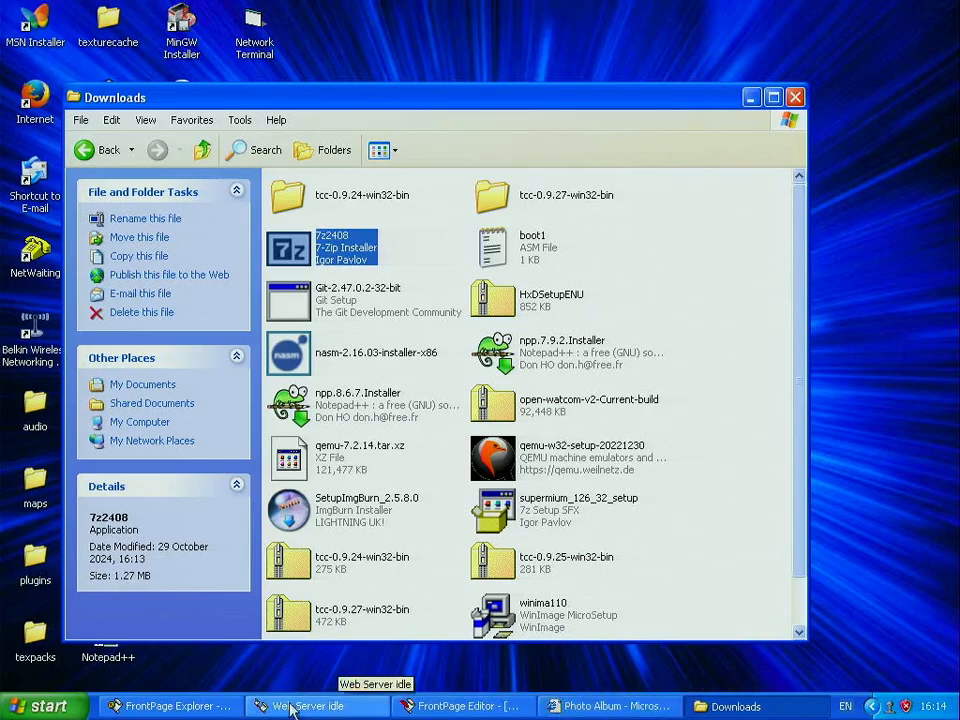
pyautogui.click(218, 712)
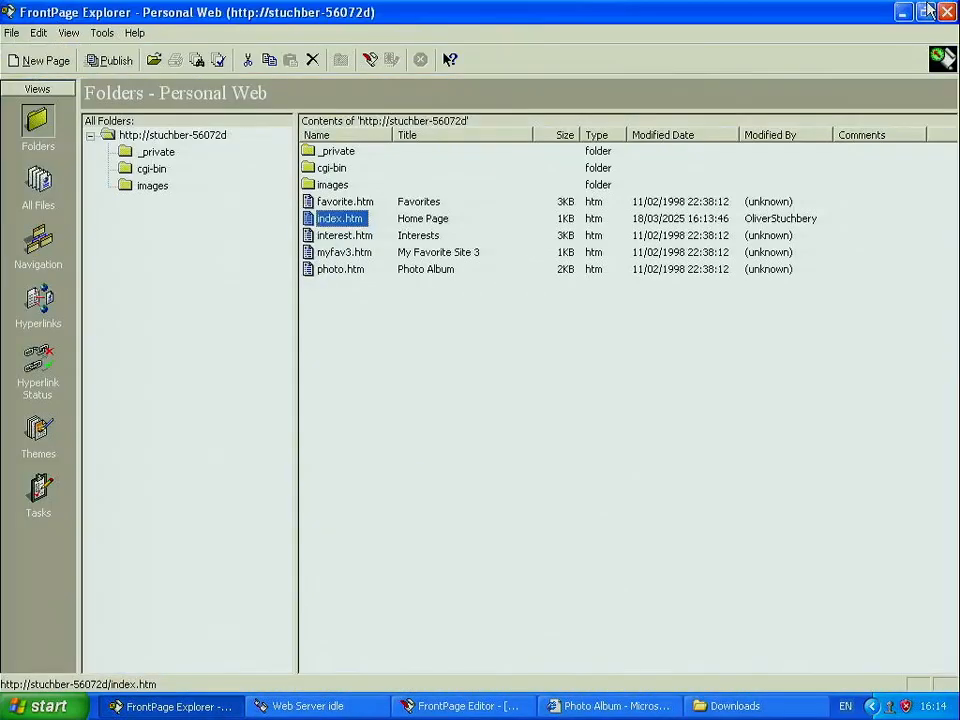
# Step: Arrange the FrontPage Explorer and Downloads windows so both are visible
pyautogui.click(925, 10)
pyautogui.moveTo(681, 43); pyautogui.dragTo(952, 187)
pyautogui.click(553, 100)
pyautogui.moveTo(553, 100); pyautogui.dragTo(490, 75)
# Step: Copy 7z2408.exe from Downloads into the Personal Web's images folder and check its contents
pyautogui.moveTo(233, 228); pyautogui.dragTo(831, 553)
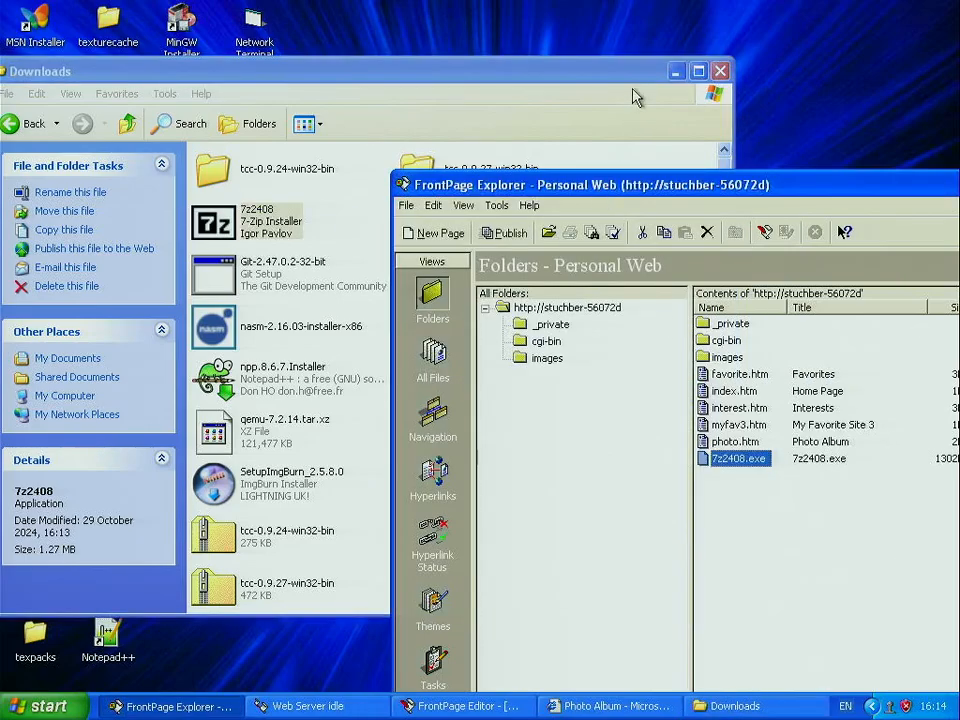
pyautogui.click(675, 72)
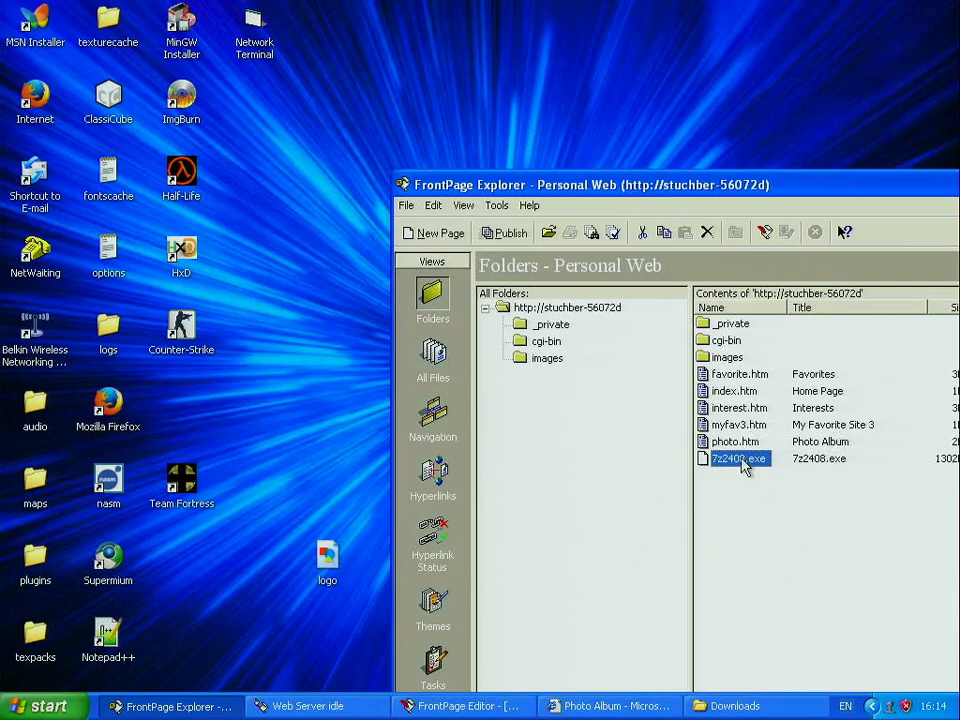
pyautogui.moveTo(742, 462); pyautogui.dragTo(731, 361)
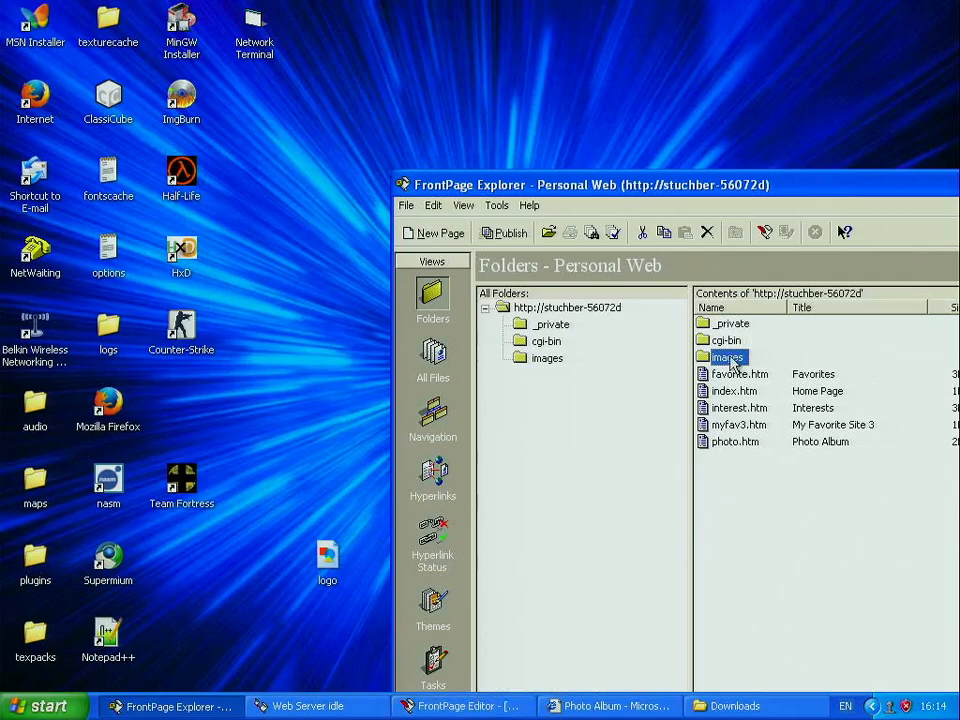
pyautogui.doubleClick(731, 359)
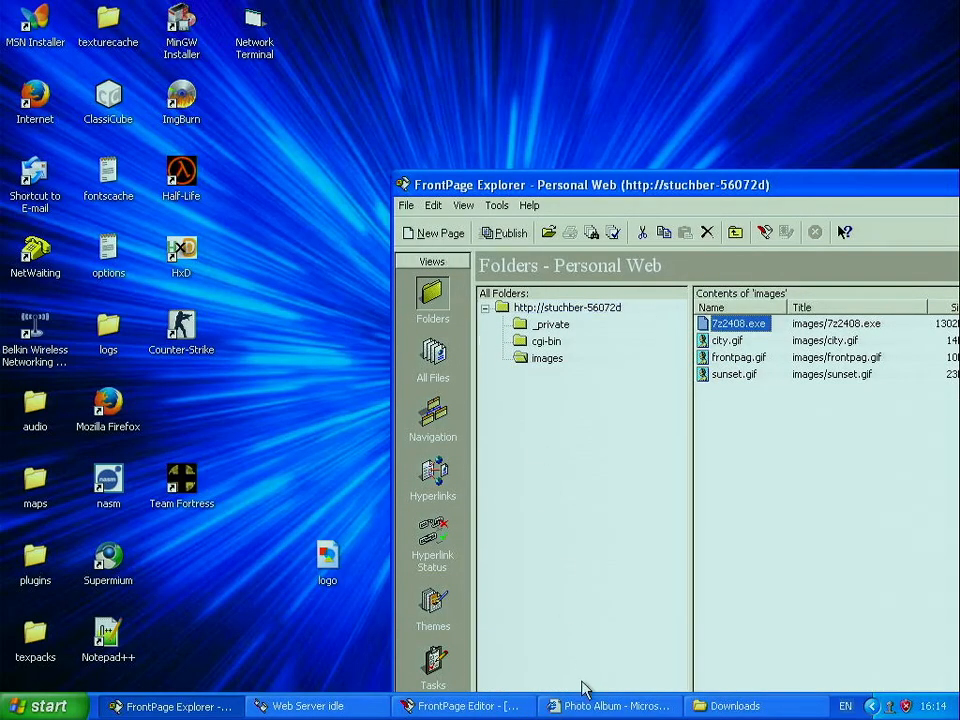
pyautogui.click(592, 706)
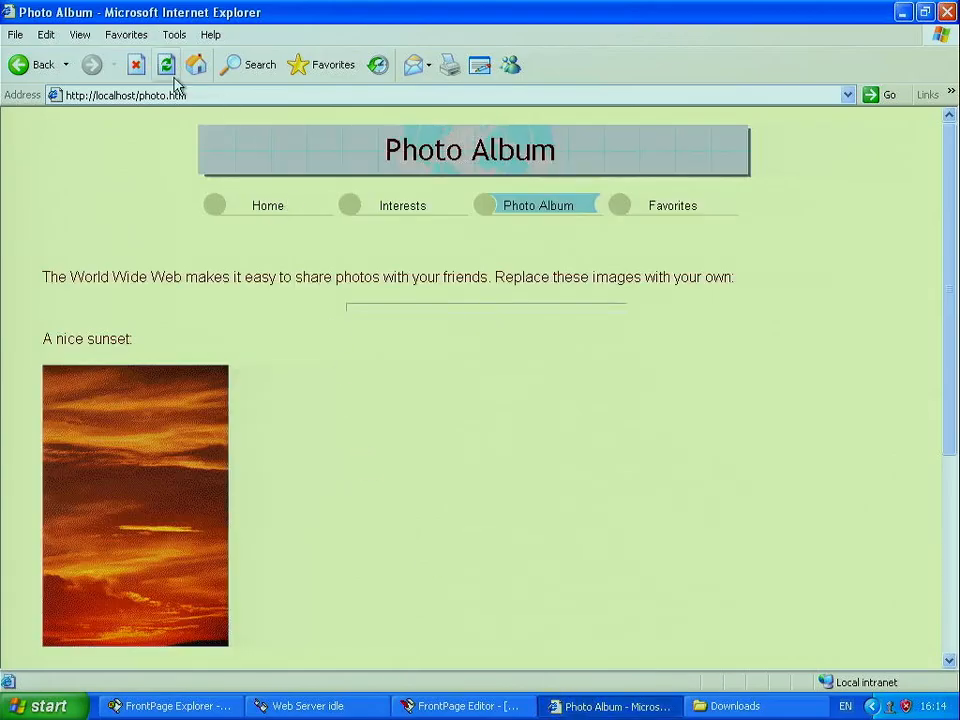
# Step: Back in the Home Page editor, select the '7 zip' text to turn into a link
pyautogui.click(470, 706)
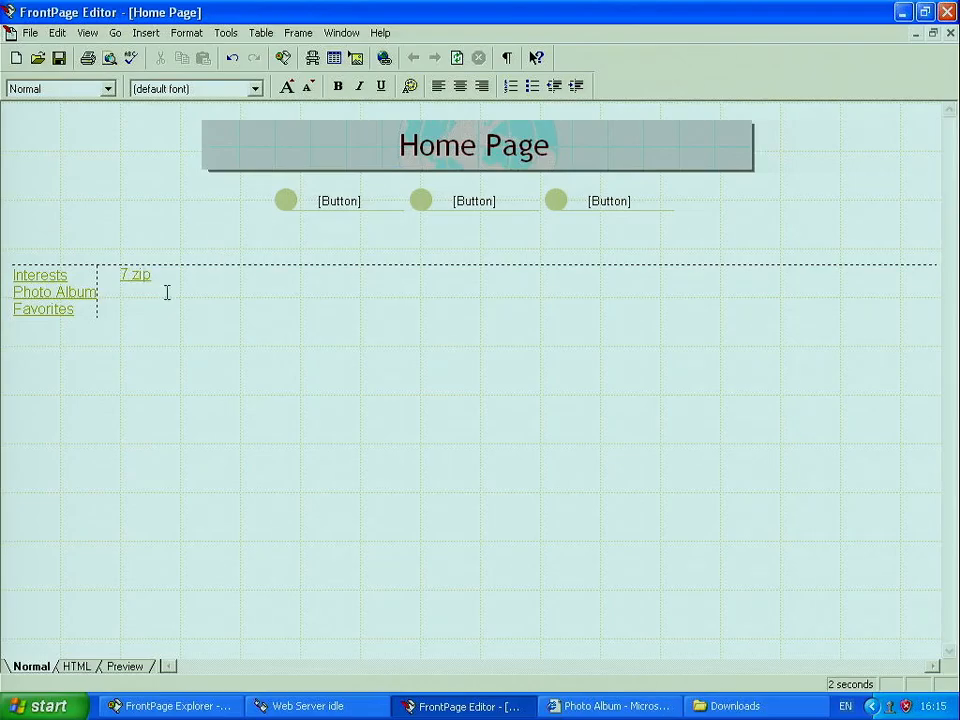
pyautogui.moveTo(147, 273); pyautogui.dragTo(123, 274)
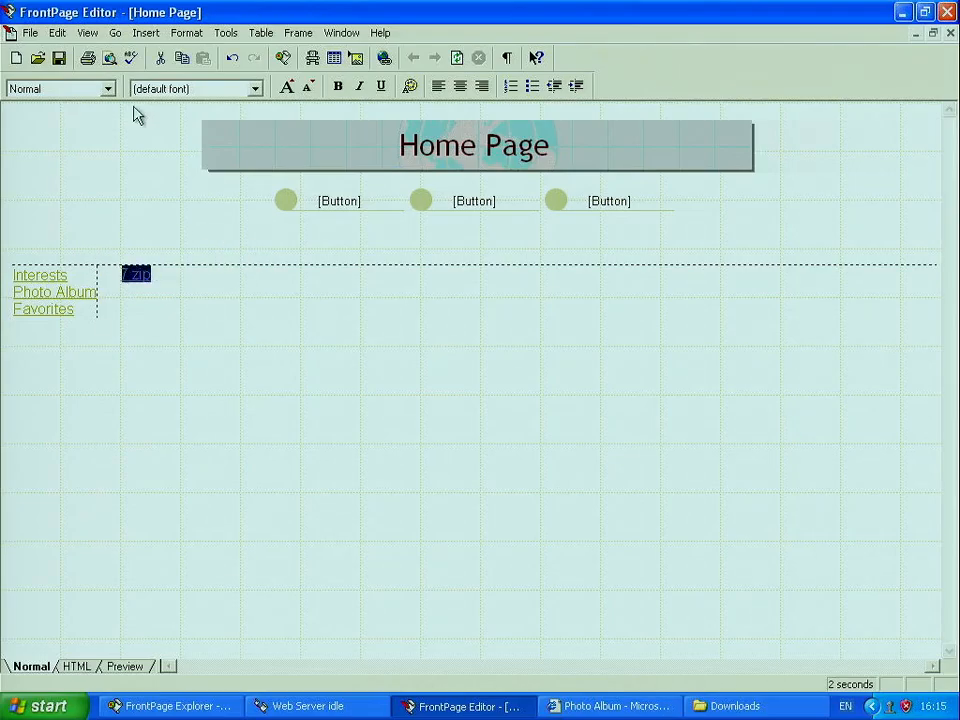
pyautogui.click(146, 33)
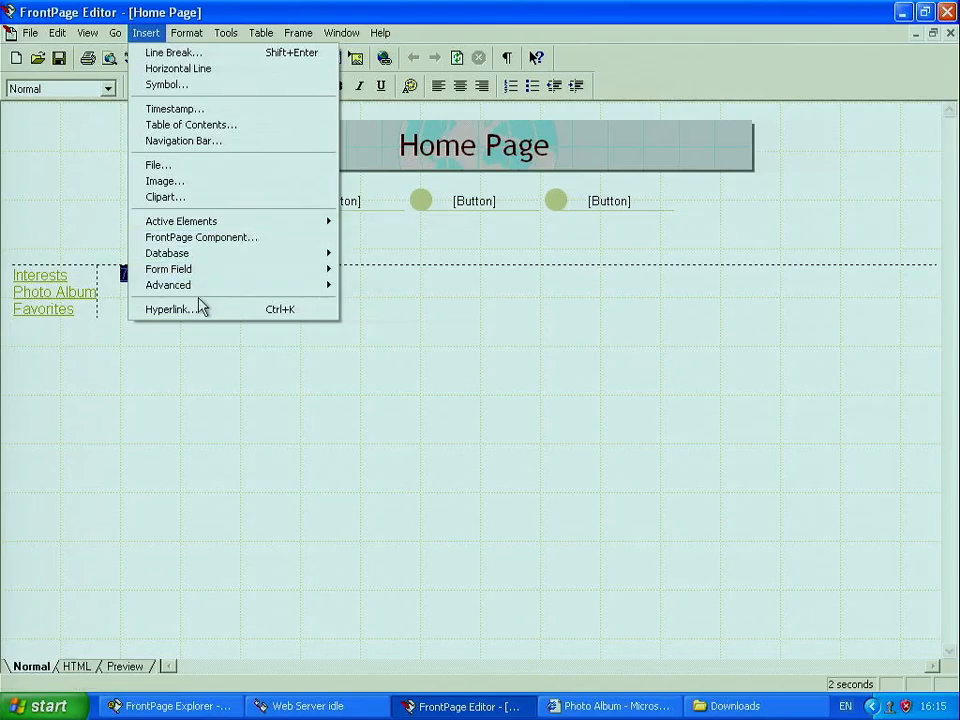
# Step: Link the '7 zip' text to images/7z2408.exe and save the Home Page
pyautogui.click(199, 311)
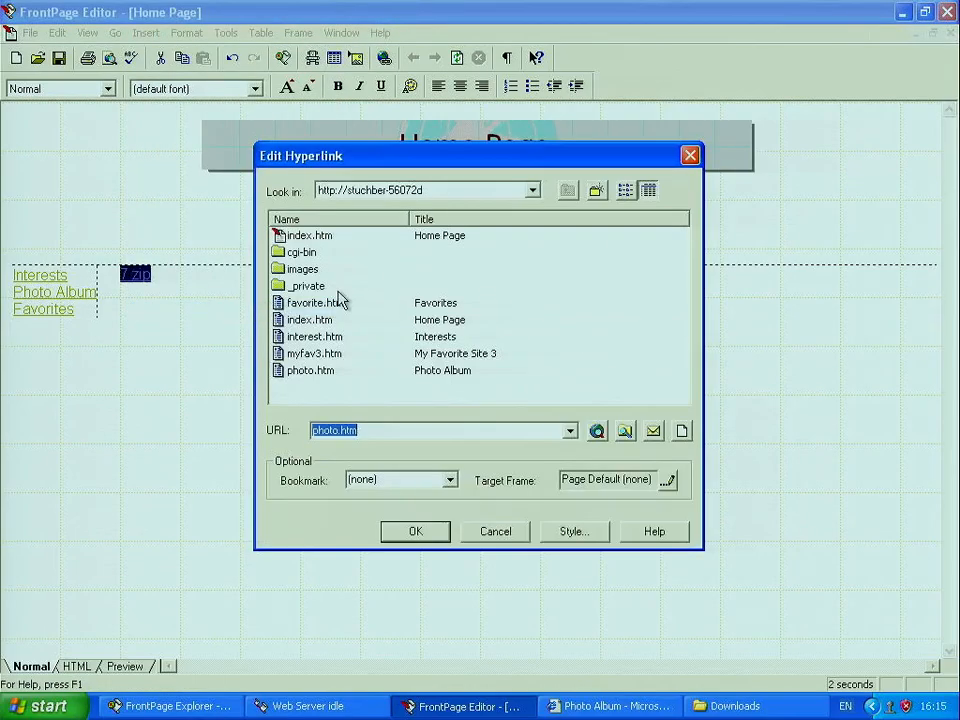
pyautogui.doubleClick(311, 273)
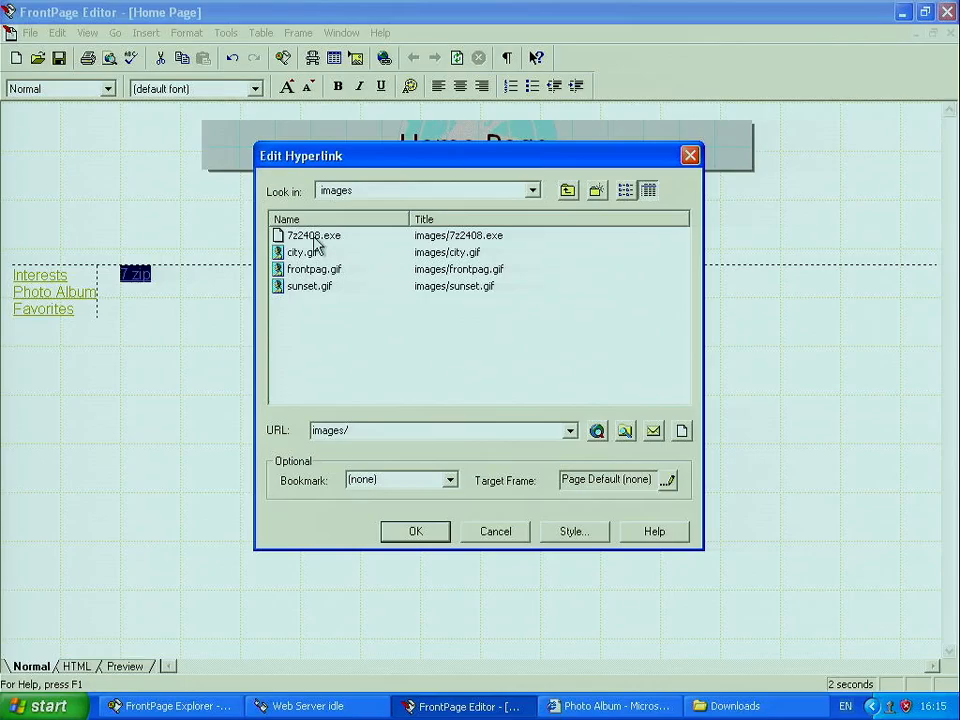
pyautogui.click(314, 238)
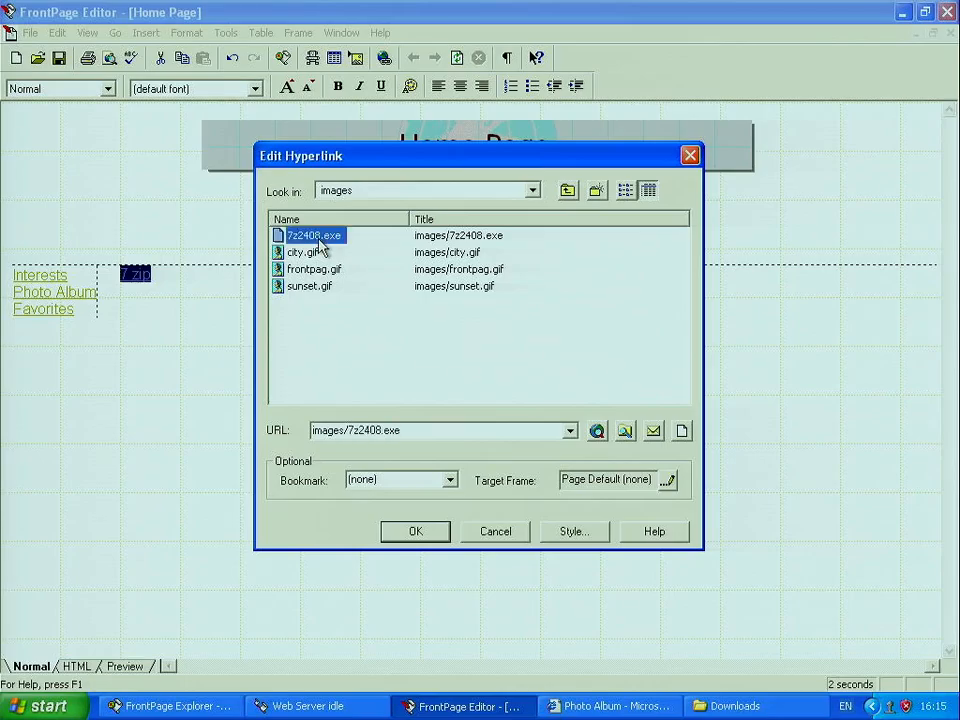
pyautogui.click(407, 530)
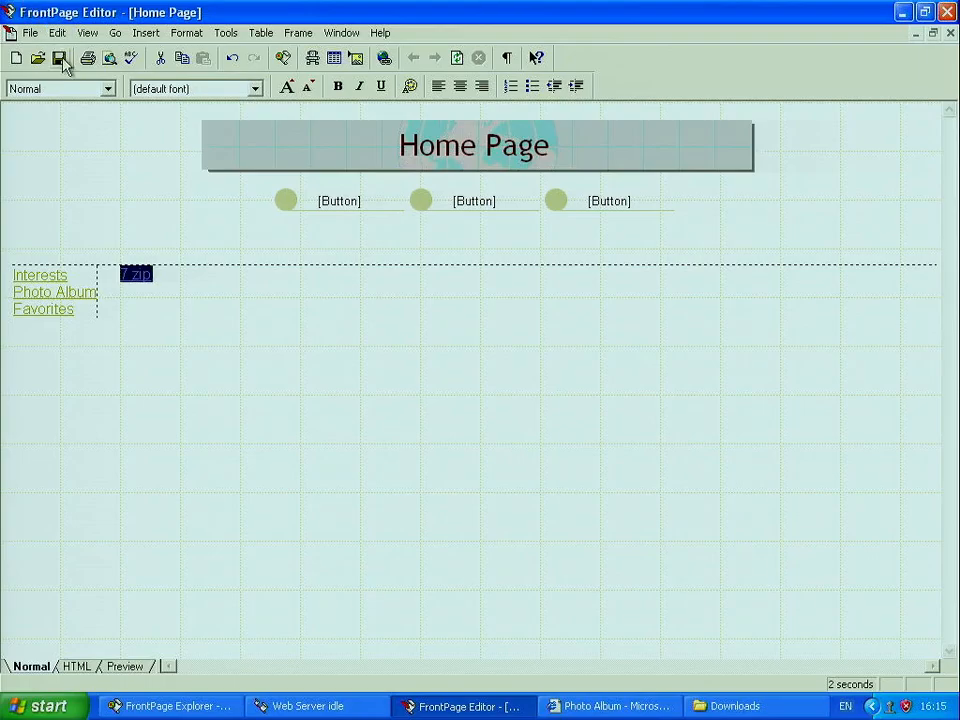
pyautogui.click(62, 60)
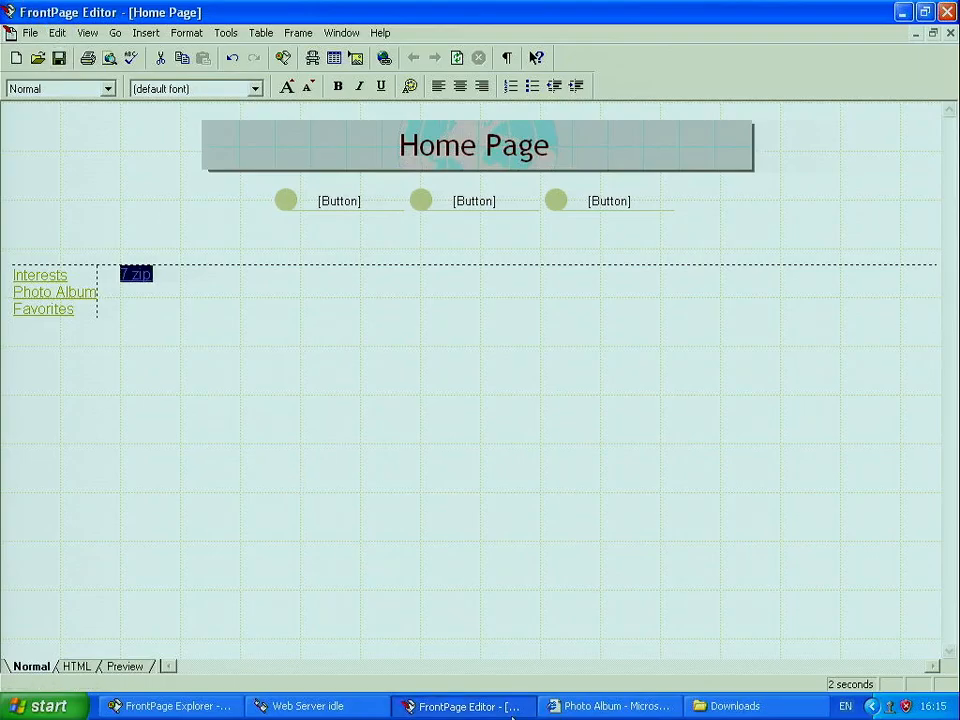
# Step: In the browser, trim the address to the localhost site root and reload the home page
pyautogui.click(570, 706)
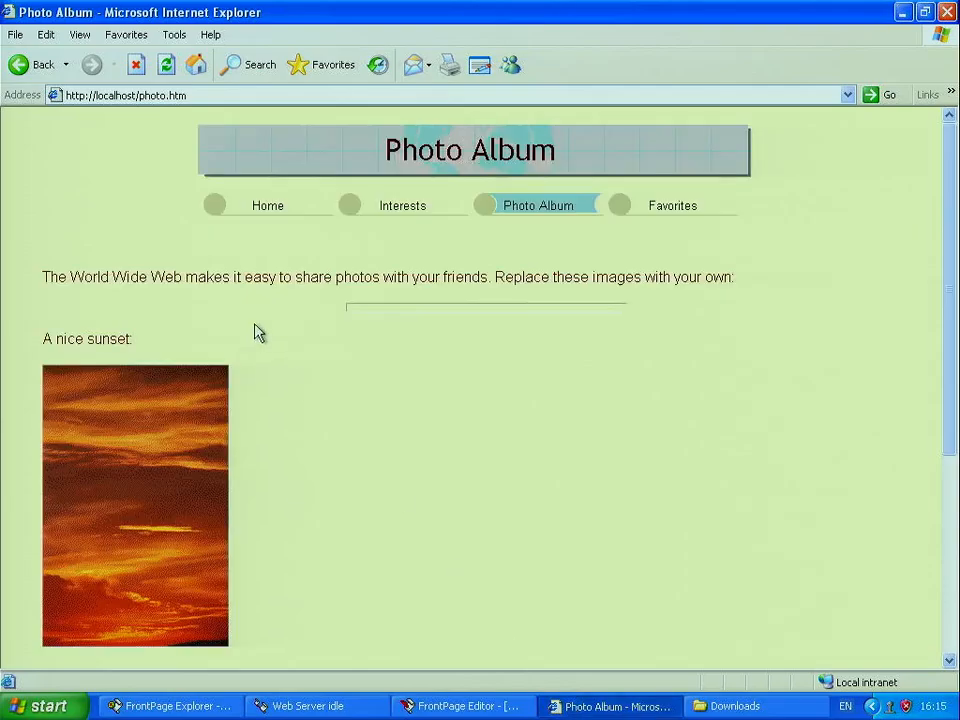
pyautogui.click(193, 65)
pyautogui.click(236, 93)
pyautogui.click(236, 93)
pyautogui.press('BackSpace')
pyautogui.press('BackSpace')
pyautogui.press('BackSpace')
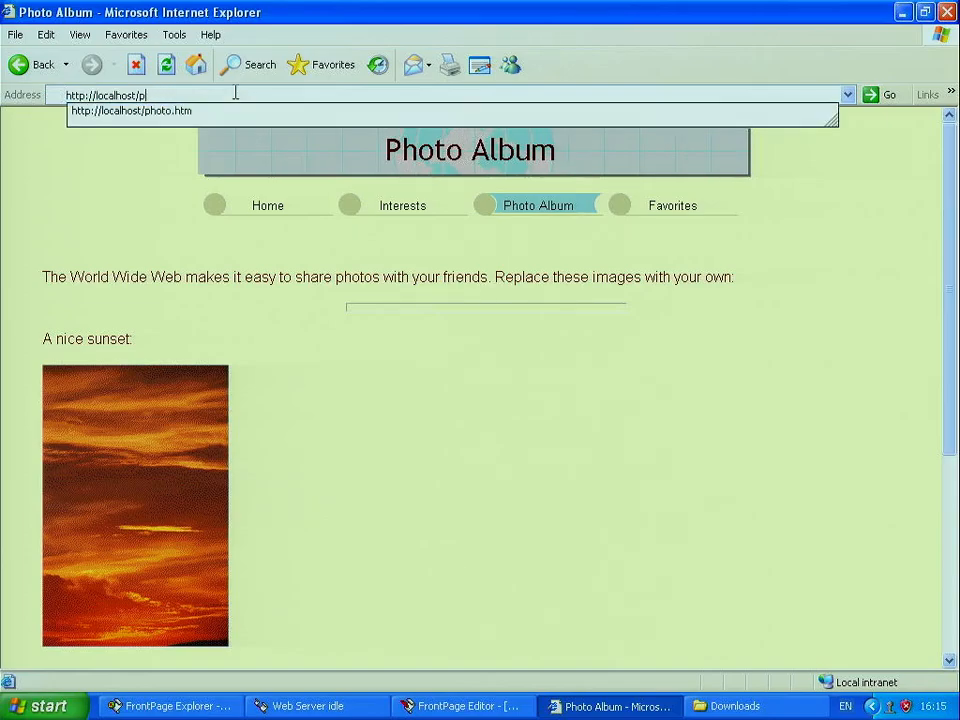
pyautogui.press('BackSpace')
pyautogui.press('Return')
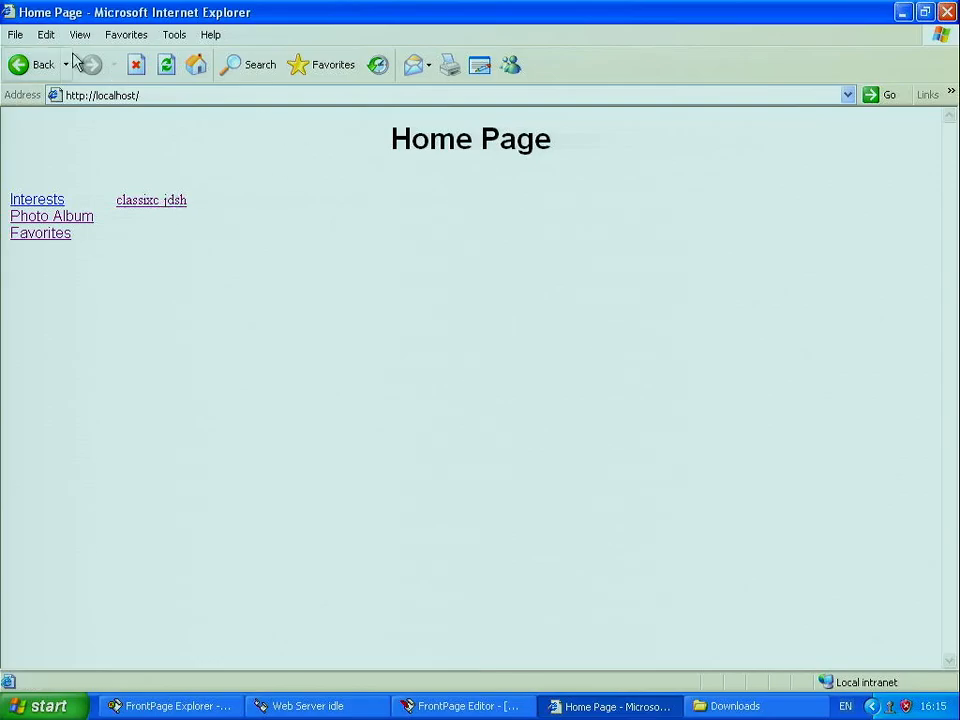
pyautogui.click(166, 65)
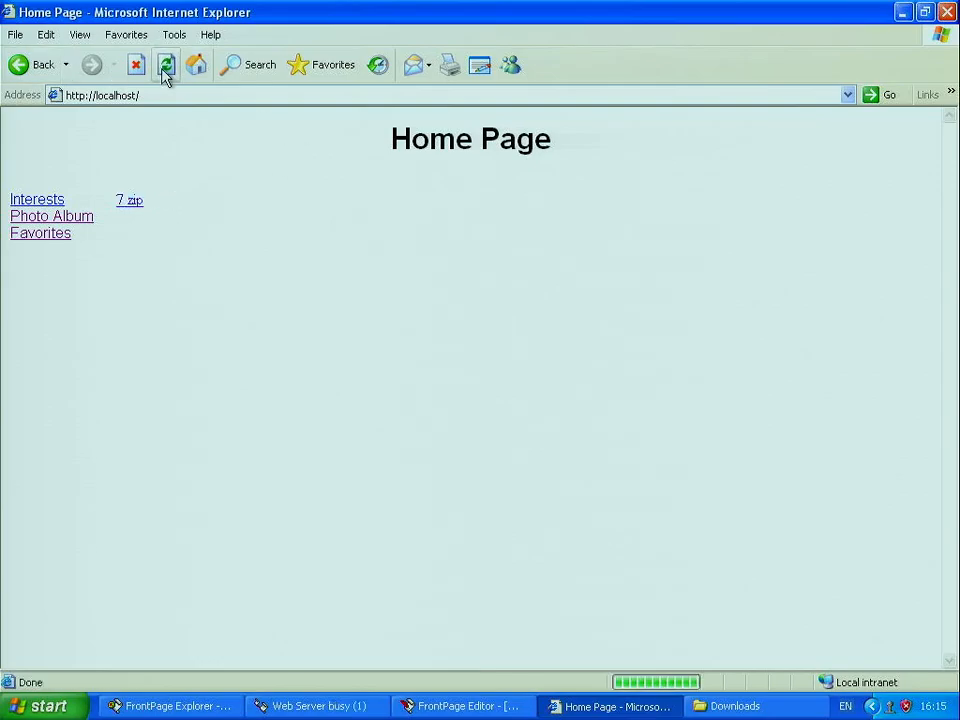
# Step: Download 7z2408.exe through the 7 zip link, save it, and close the completion notice
pyautogui.click(133, 204)
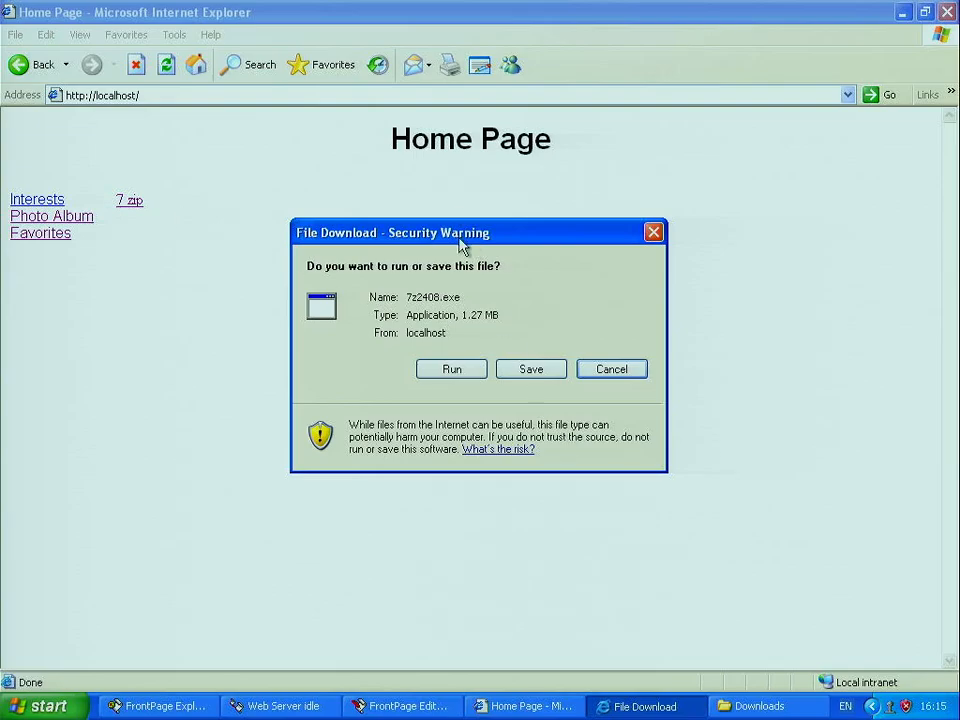
pyautogui.moveTo(460, 245); pyautogui.dragTo(652, 348)
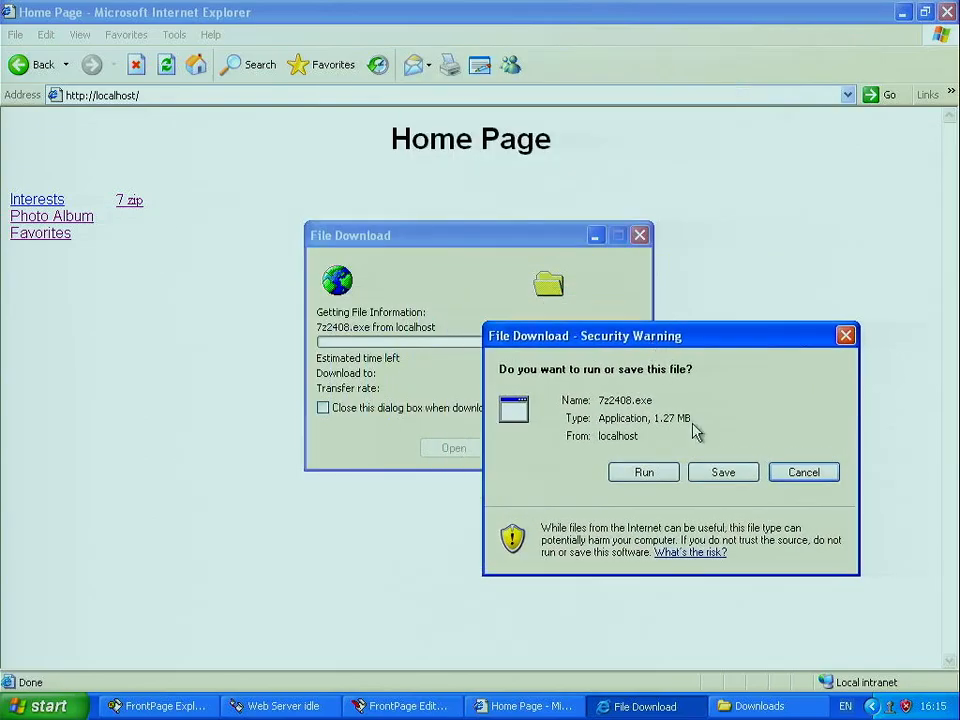
pyautogui.click(721, 474)
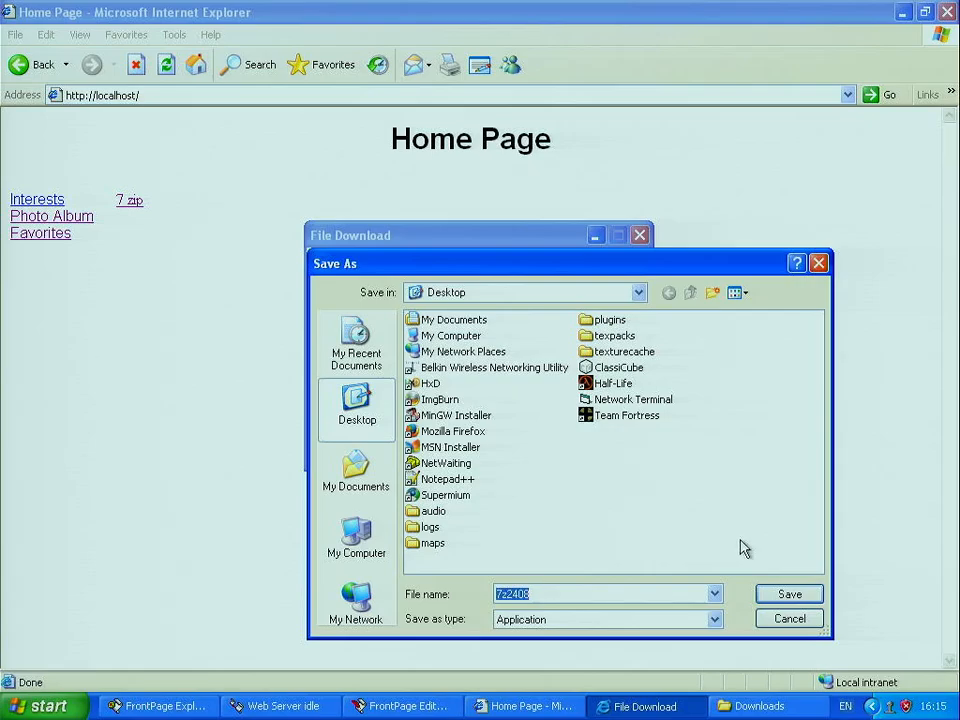
pyautogui.click(789, 594)
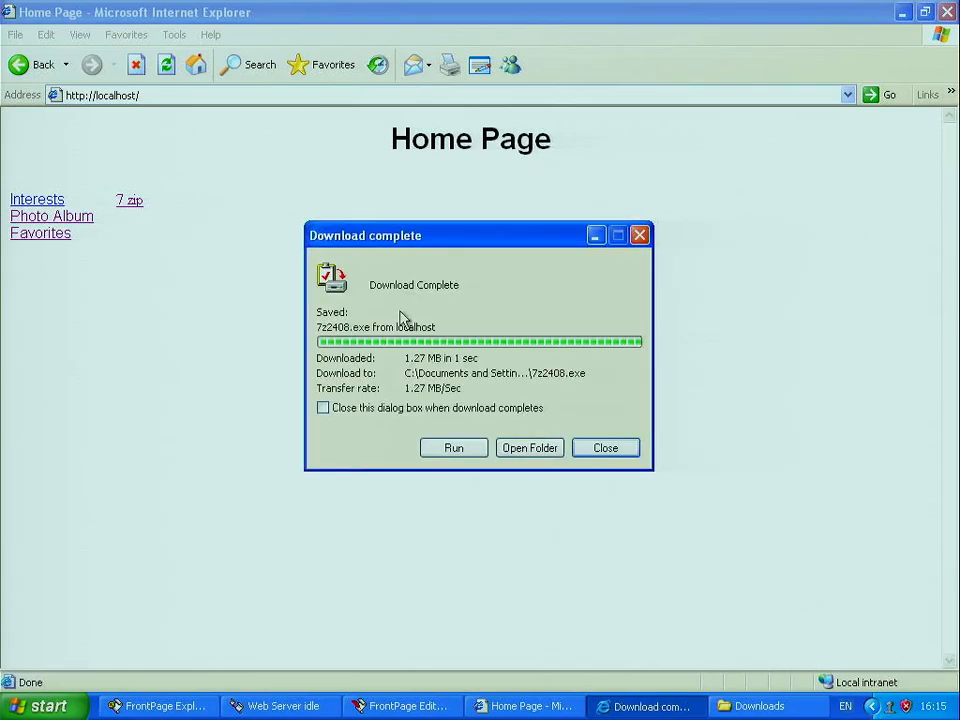
pyautogui.moveTo(370, 245); pyautogui.dragTo(333, 185)
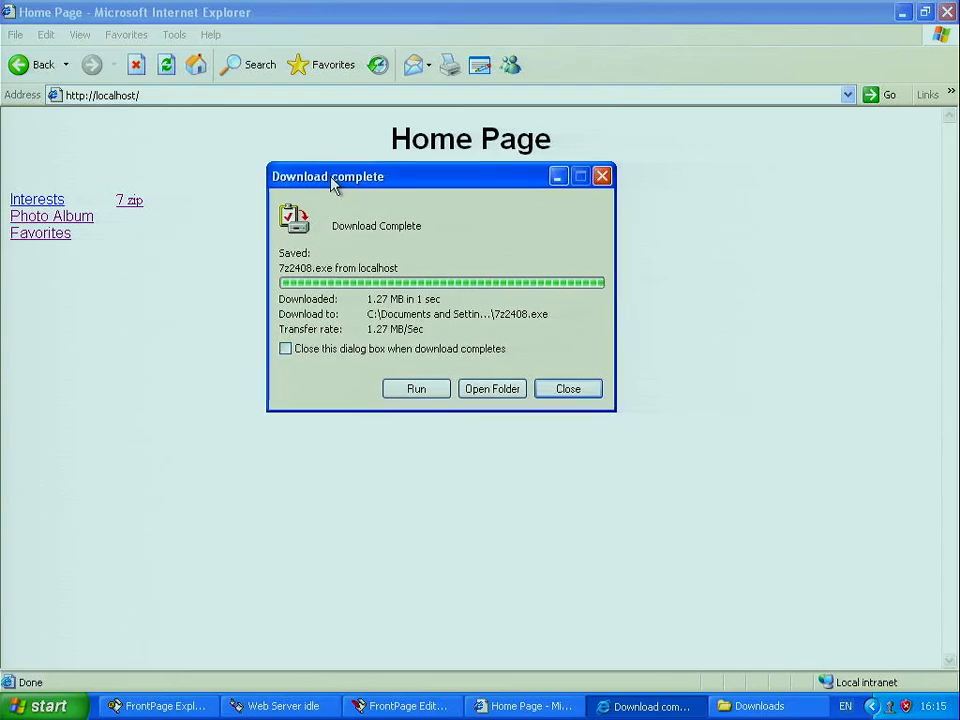
pyautogui.click(569, 389)
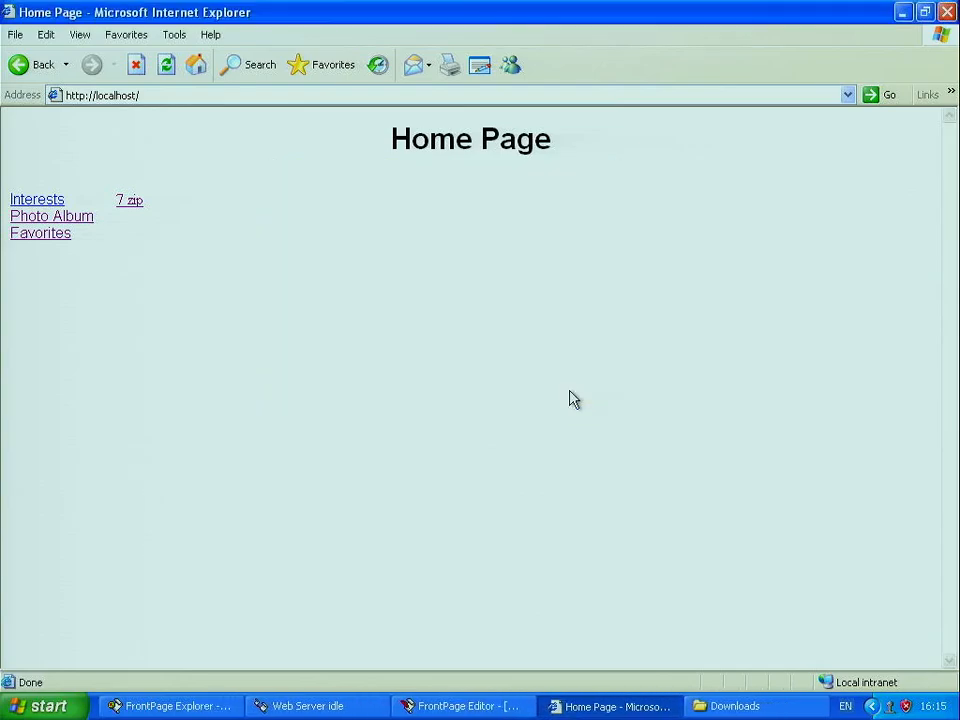
pyautogui.click(735, 706)
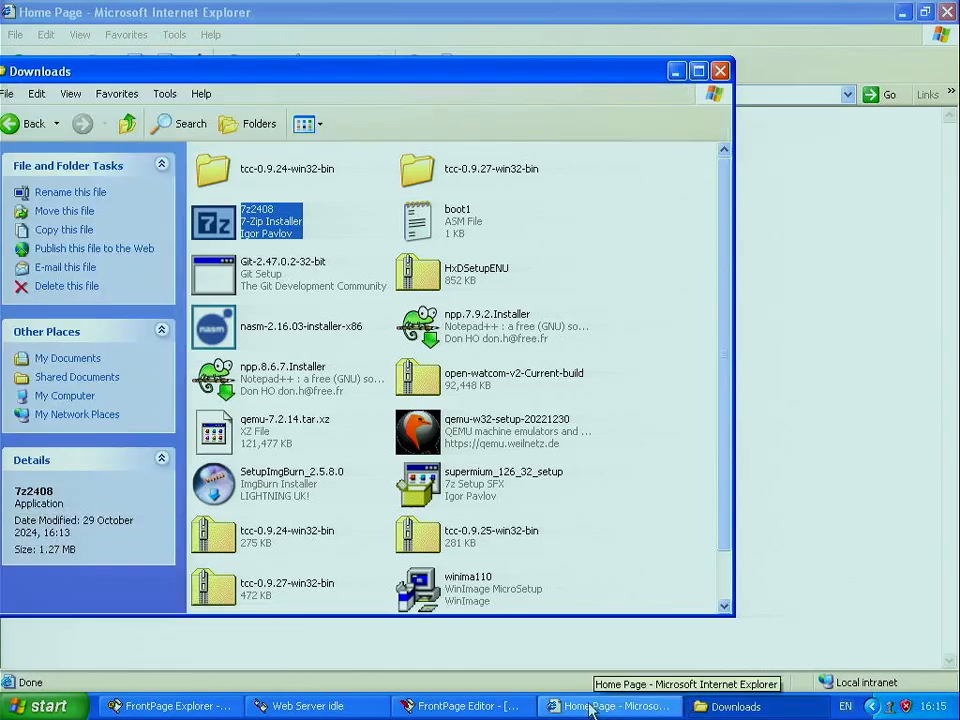
# Step: Delete the 7 zip link from the Home Page and browse the Insert menu's submenus
pyautogui.click(517, 707)
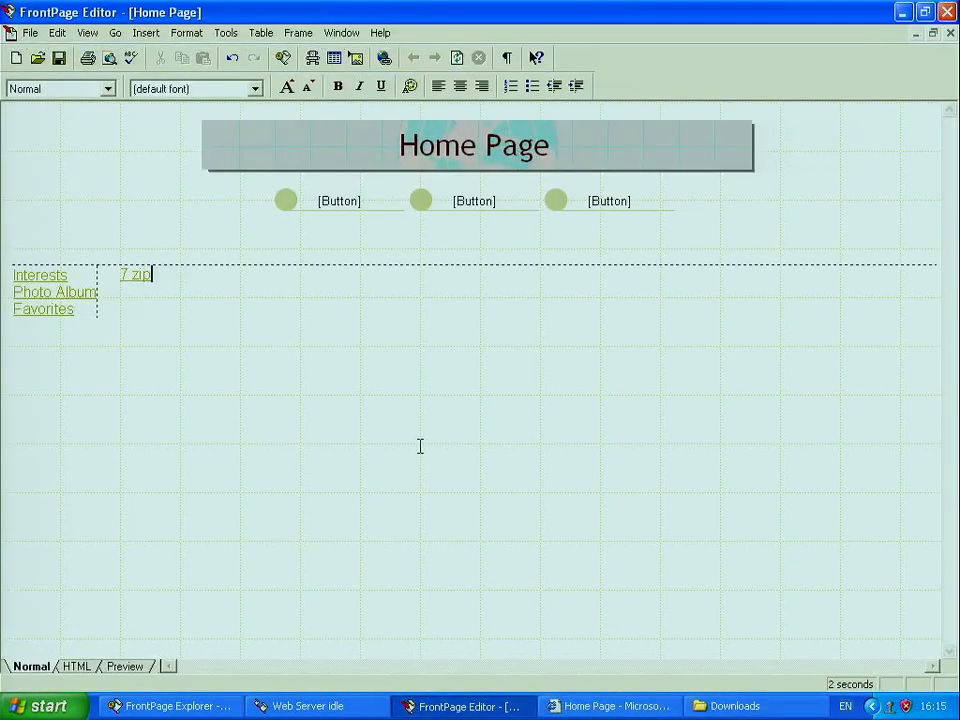
pyautogui.press('Delete')
pyautogui.click(146, 33)
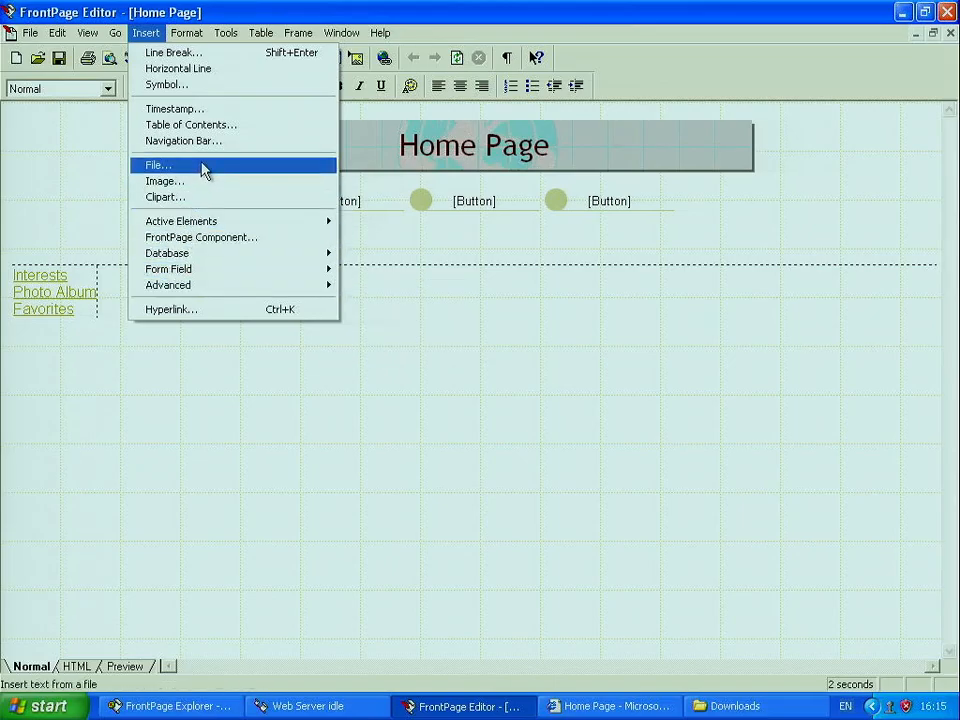
pyautogui.moveTo(210, 297)
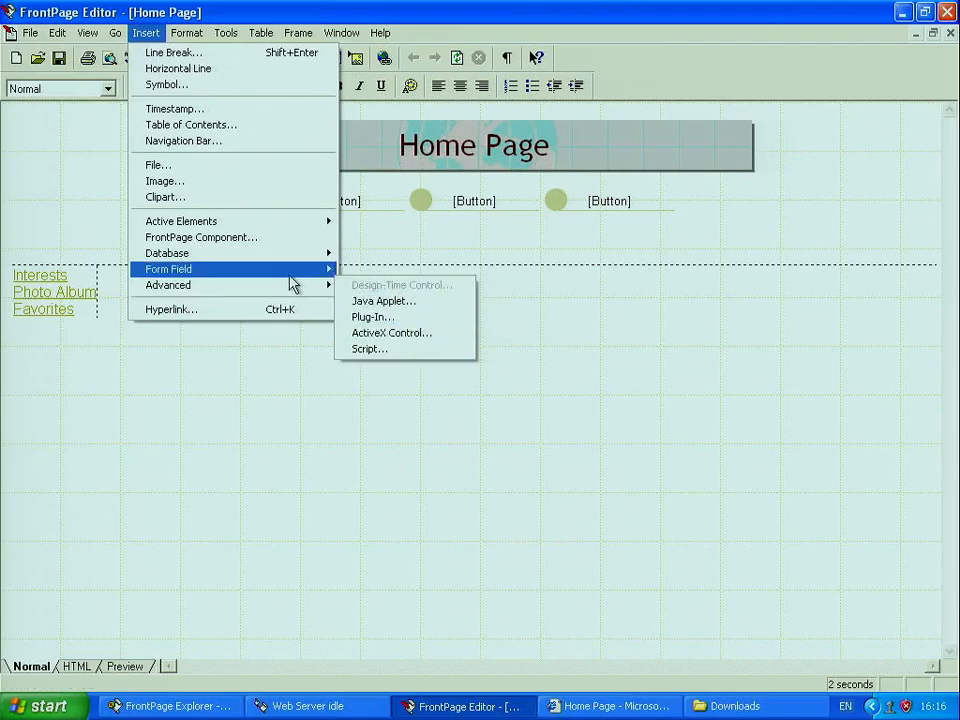
pyautogui.moveTo(291, 280)
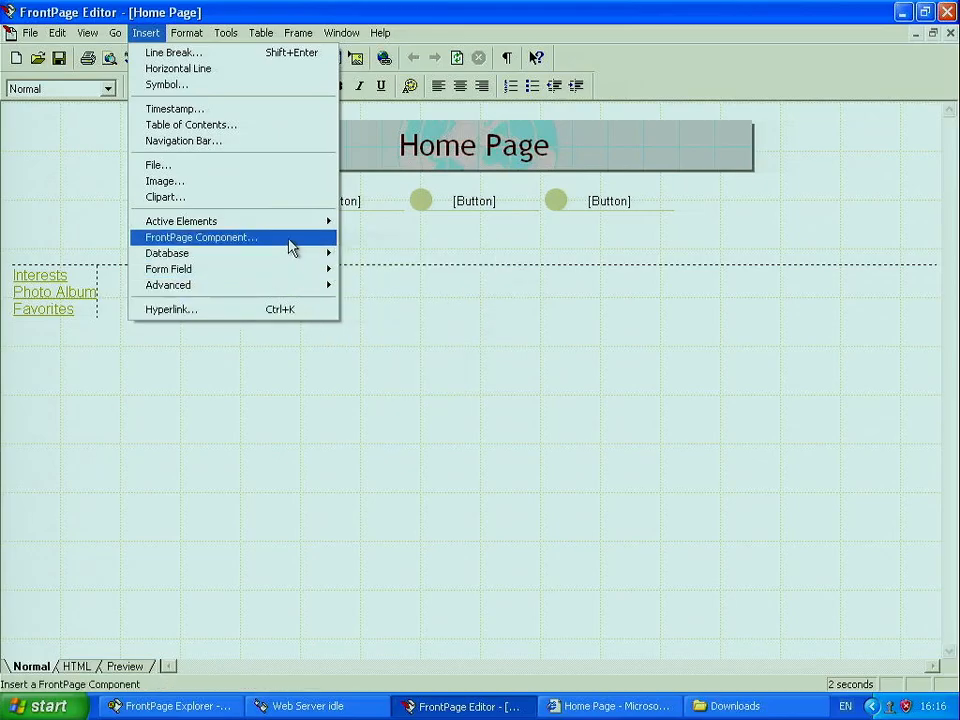
pyautogui.moveTo(280, 233)
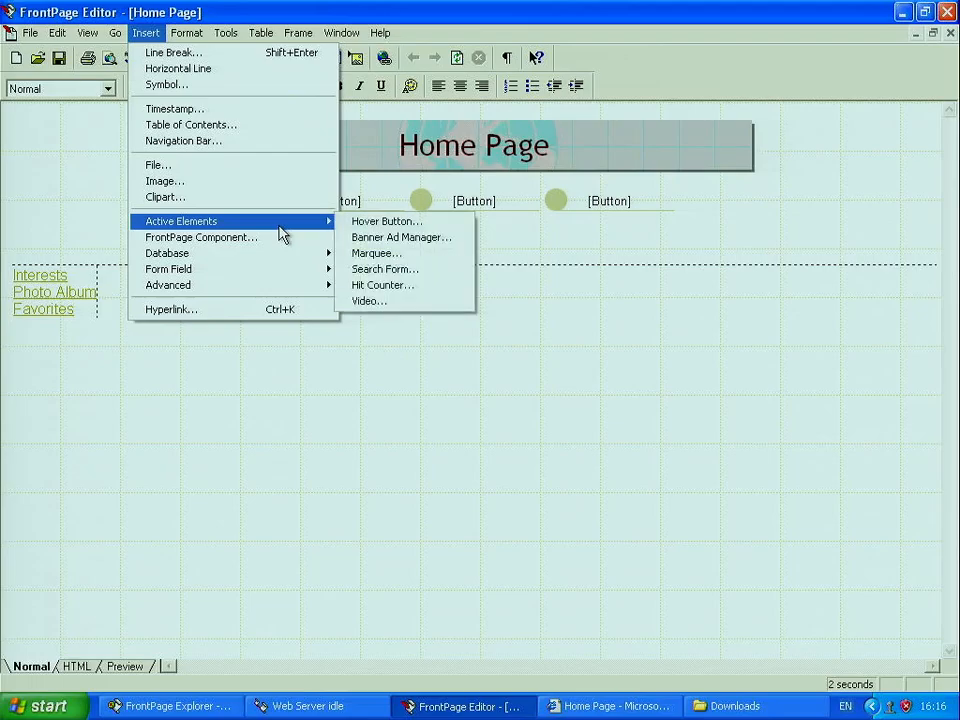
pyautogui.click(220, 184)
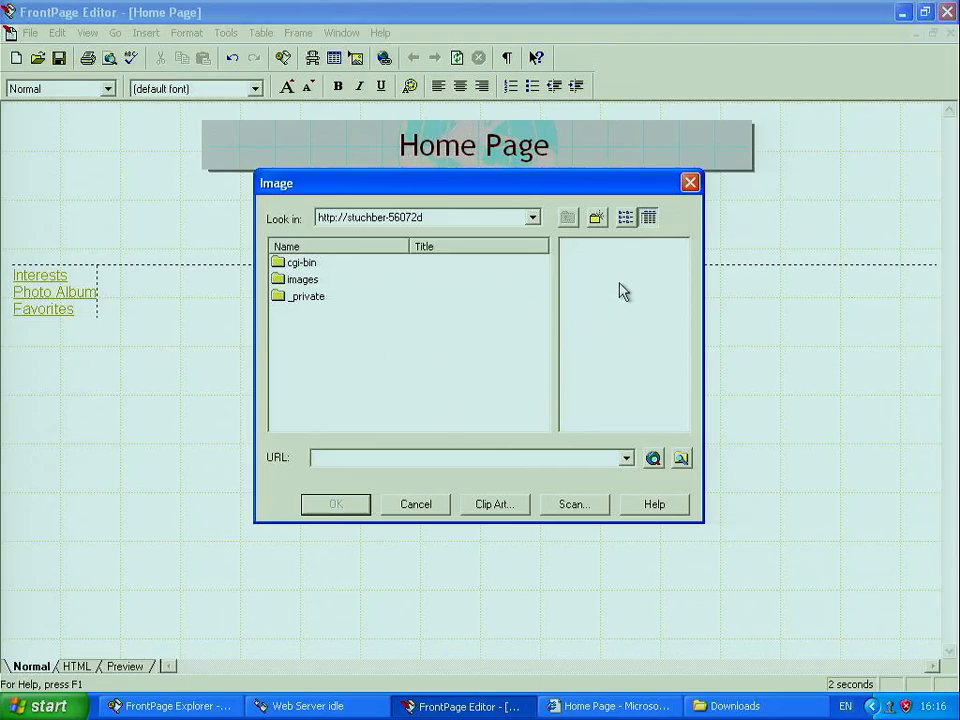
pyautogui.click(680, 459)
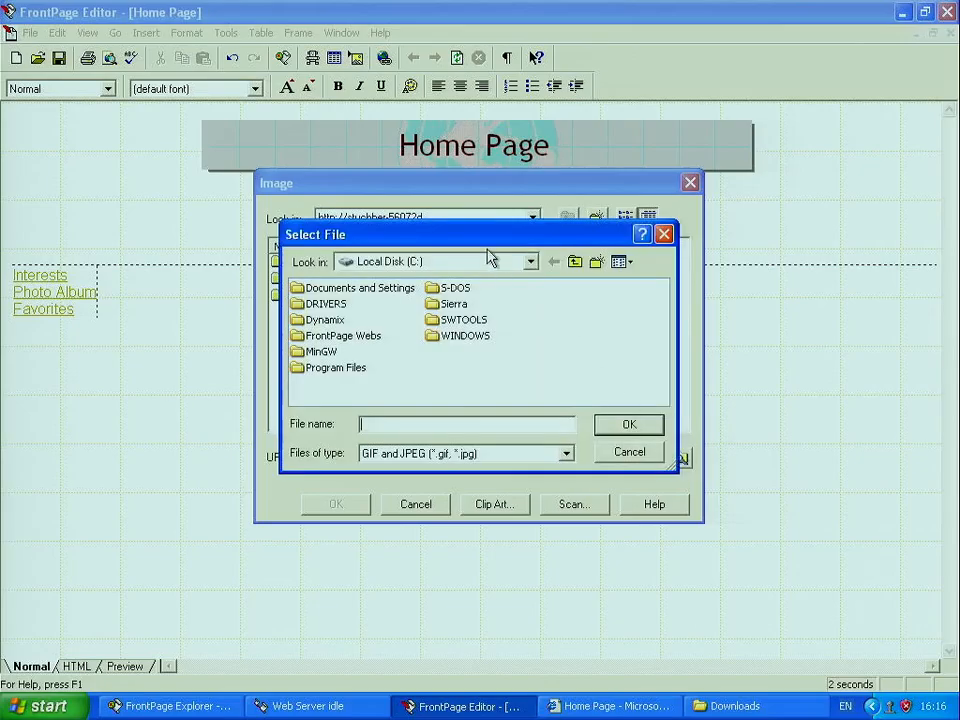
pyautogui.moveTo(489, 252); pyautogui.dragTo(666, 290)
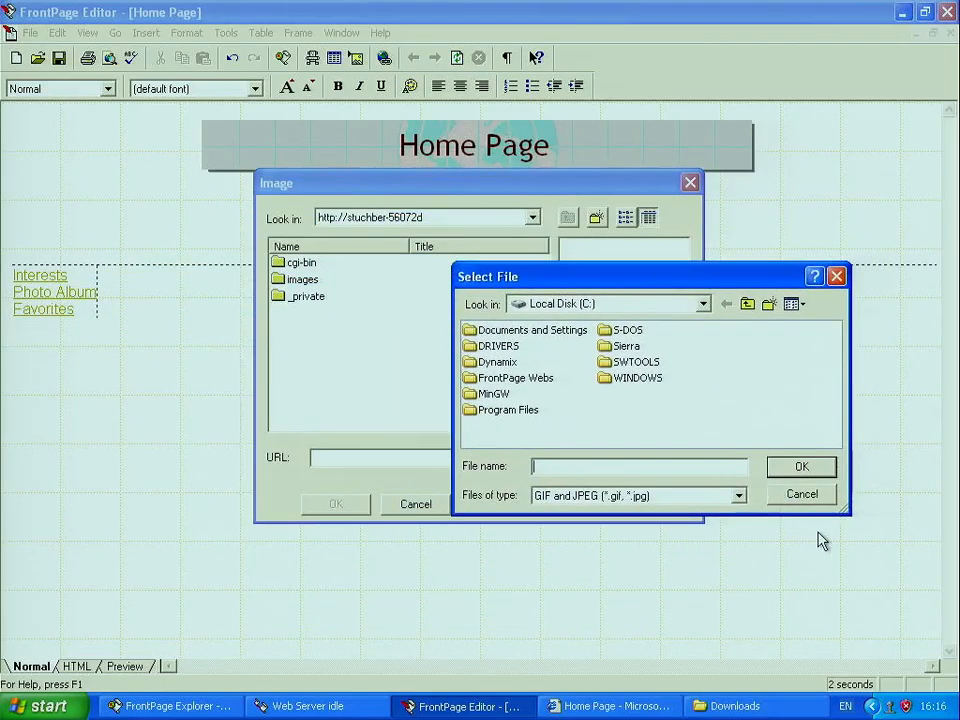
pyautogui.click(812, 502)
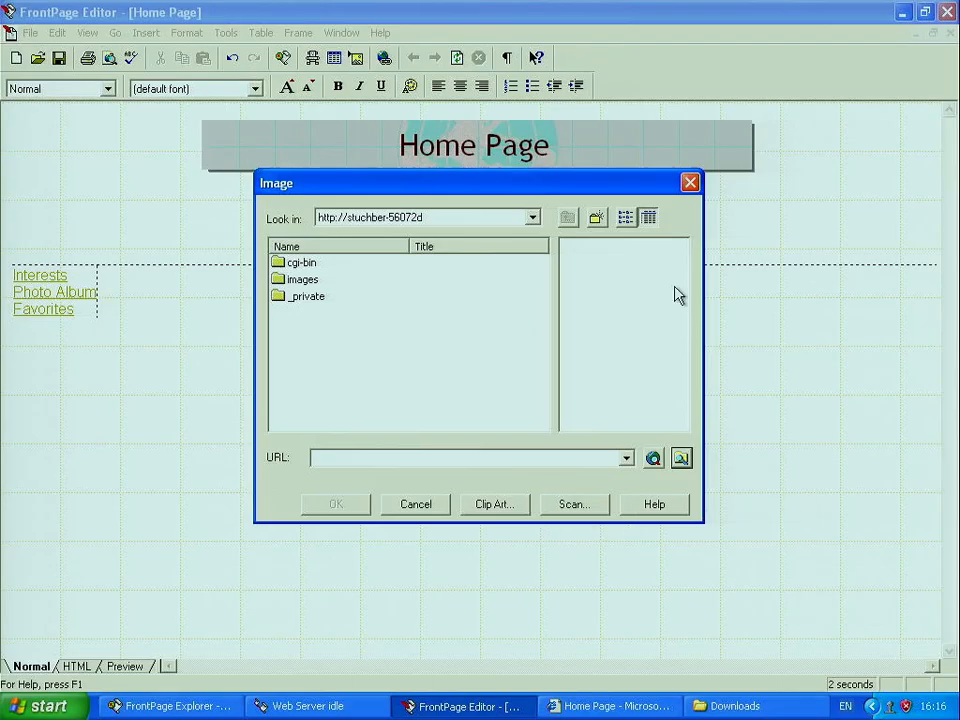
pyautogui.click(689, 183)
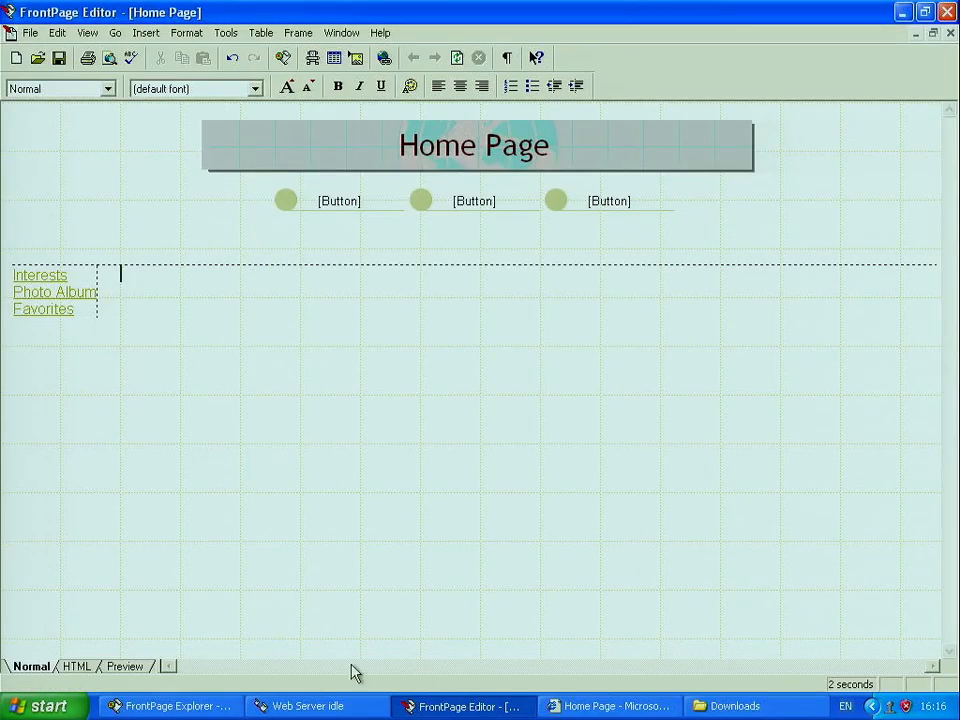
# Step: Go to google.co.uk and search for 'car'
pyautogui.click(563, 704)
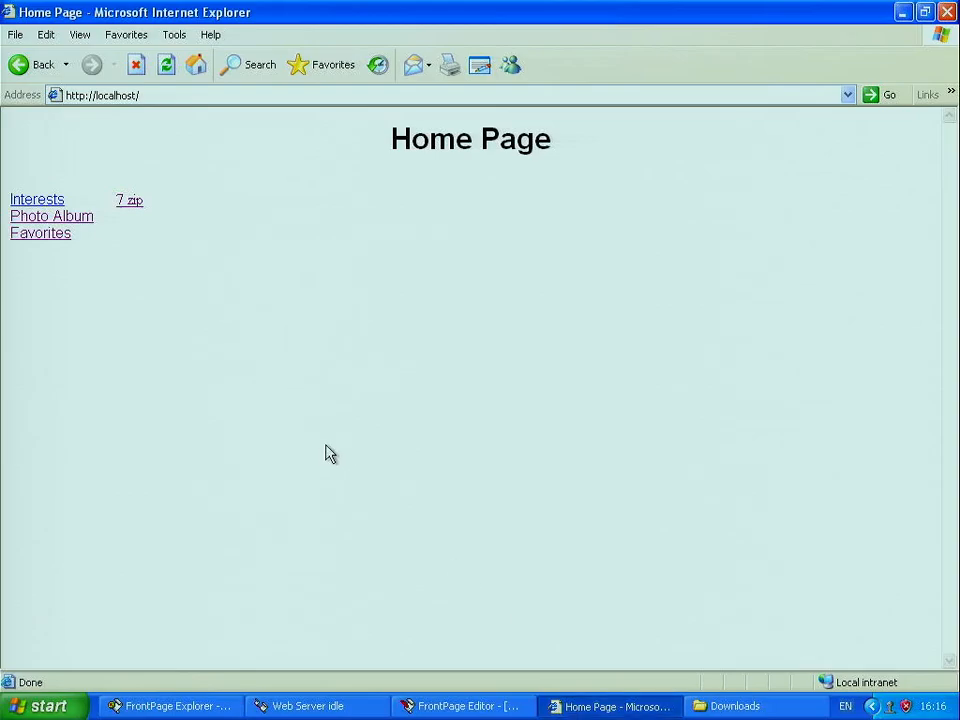
pyautogui.click(221, 94)
pyautogui.write('goog')
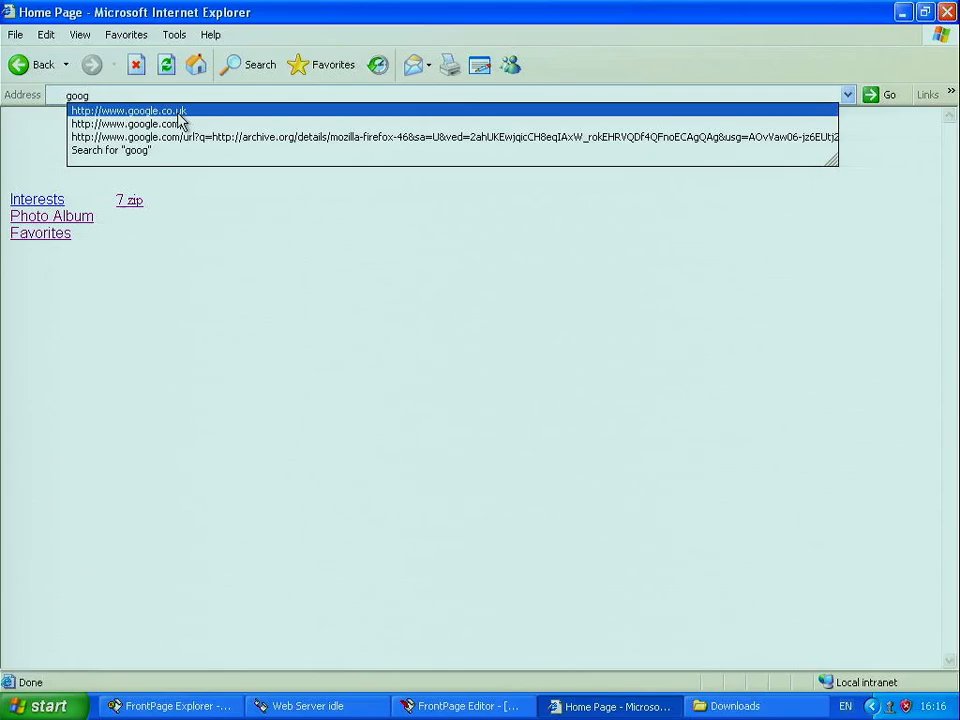
pyautogui.click(179, 114)
pyautogui.click(457, 293)
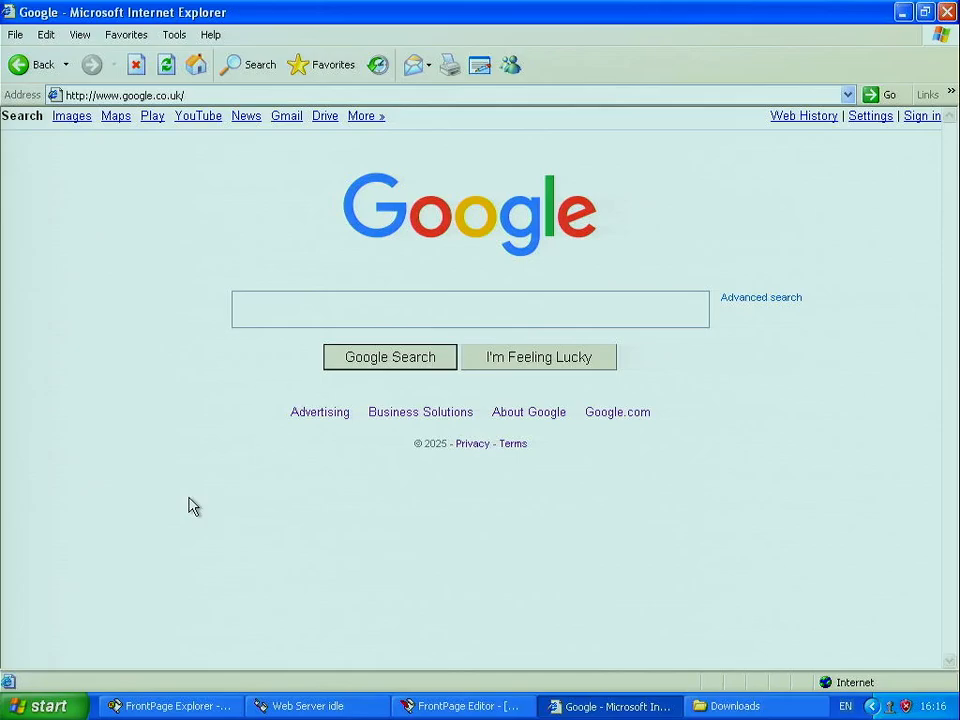
pyautogui.write('car')
pyautogui.press('Return')
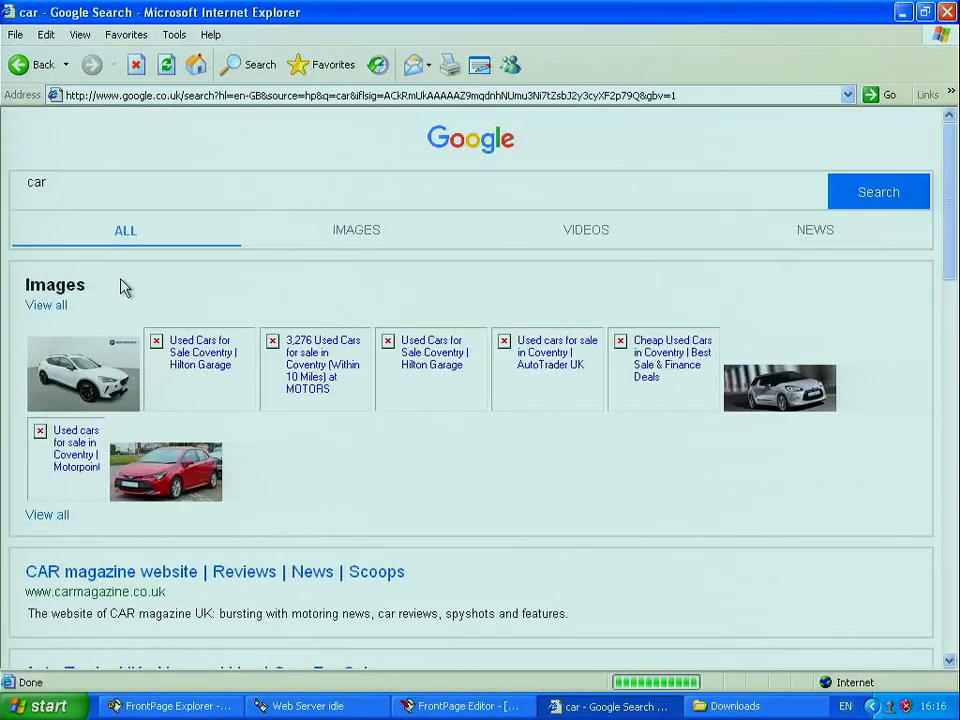
# Step: Save the red supercar photo from the image results into My Pictures
pyautogui.click(356, 231)
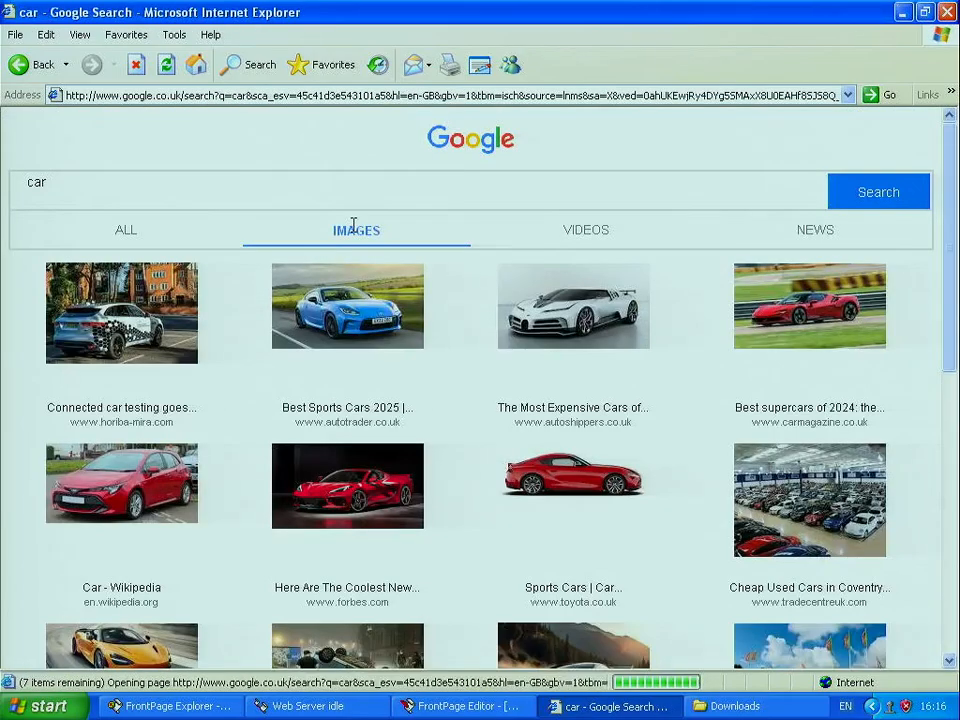
pyautogui.rightClick(818, 316)
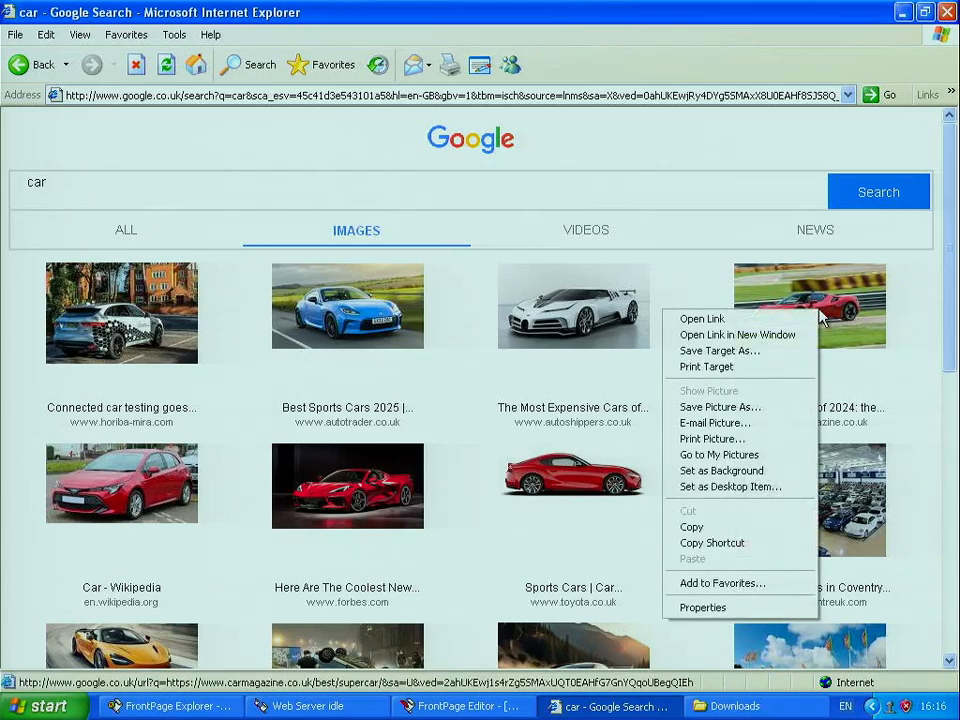
pyautogui.click(764, 408)
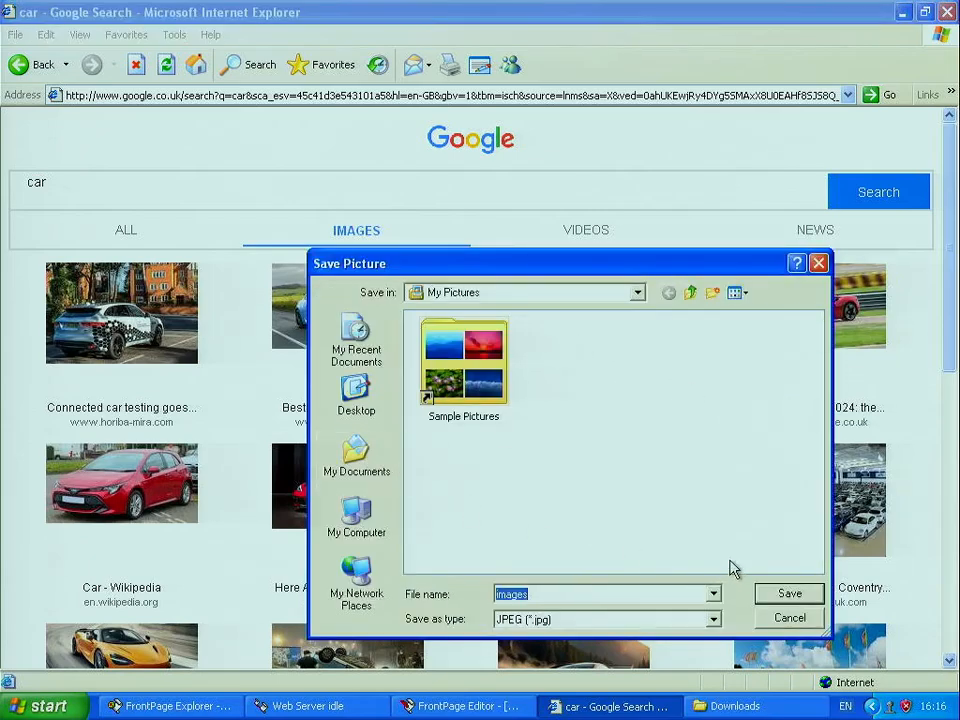
pyautogui.click(781, 596)
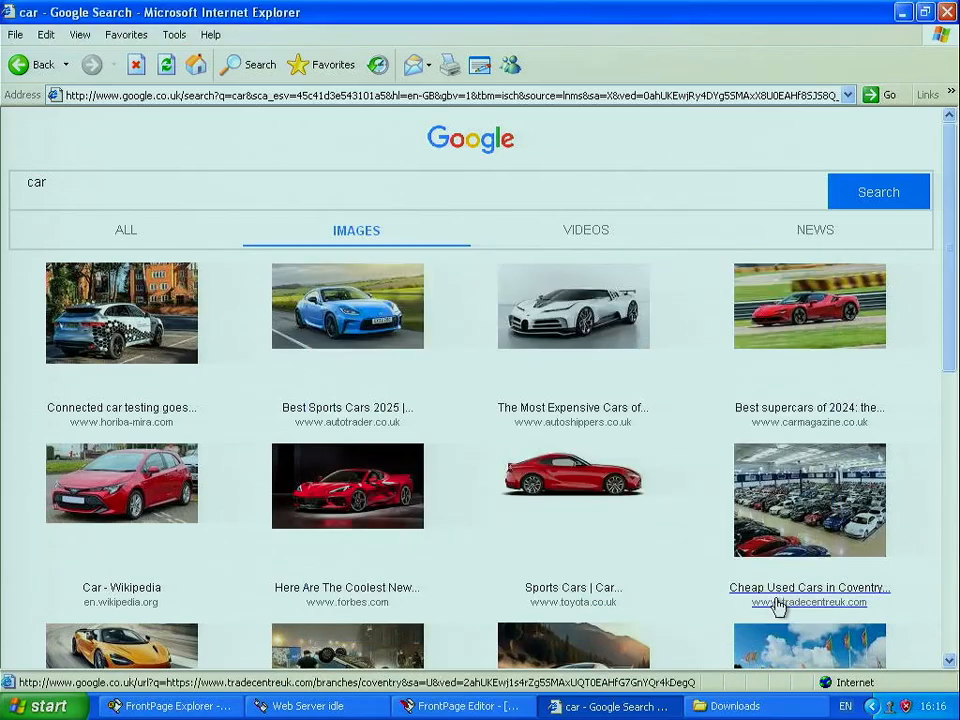
# Step: Copy the red car picture from My Pictures into the web's images folder as images.jpg
pyautogui.click(945, 12)
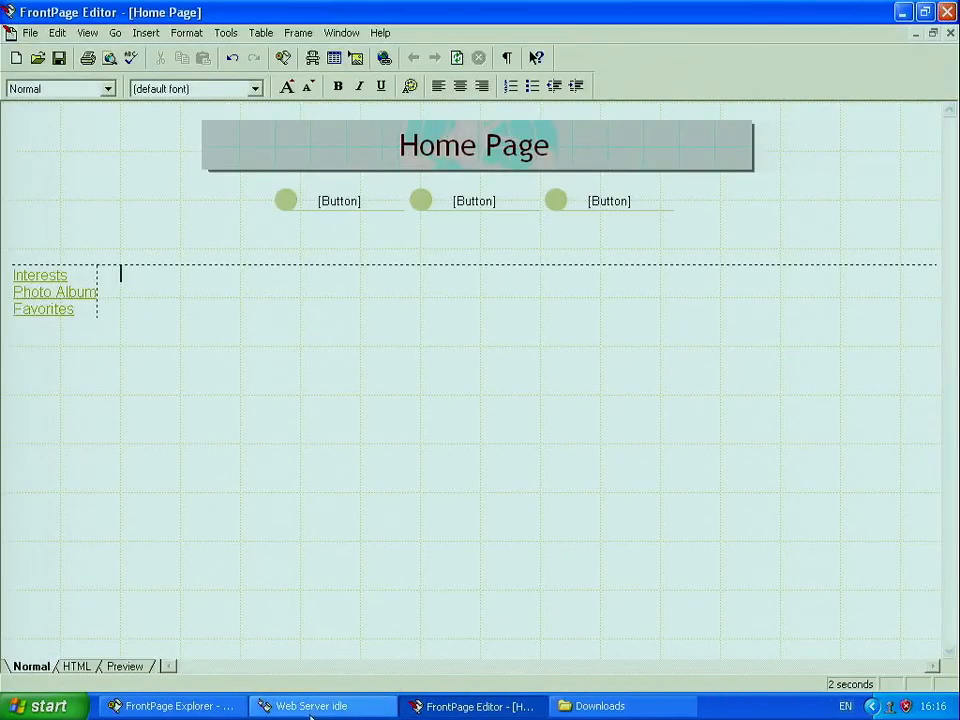
pyautogui.click(577, 707)
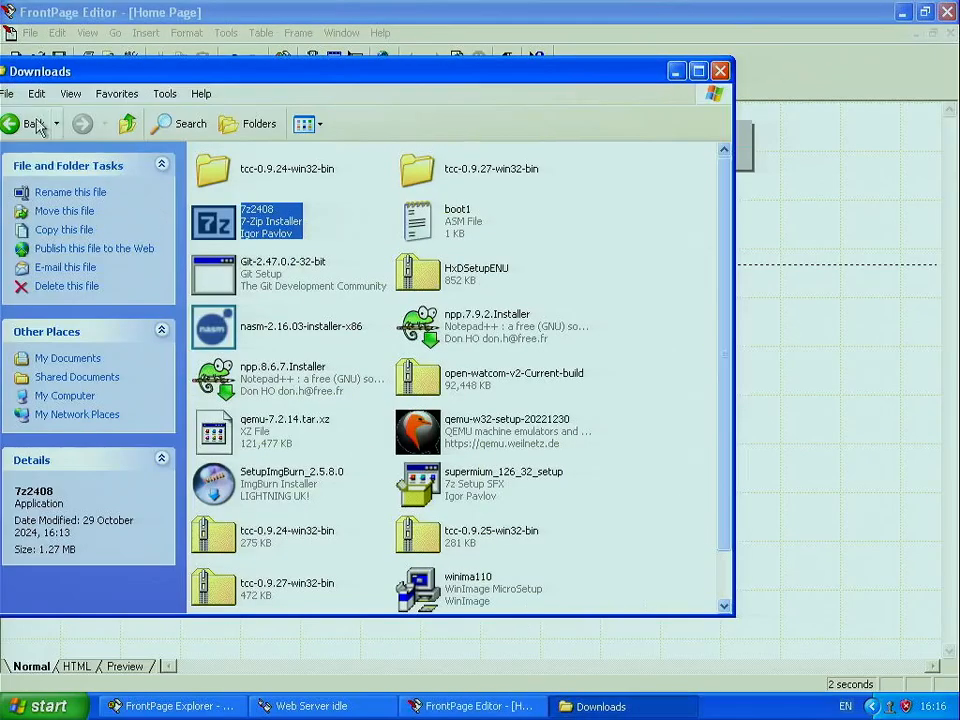
pyautogui.click(30, 125)
pyautogui.doubleClick(258, 224)
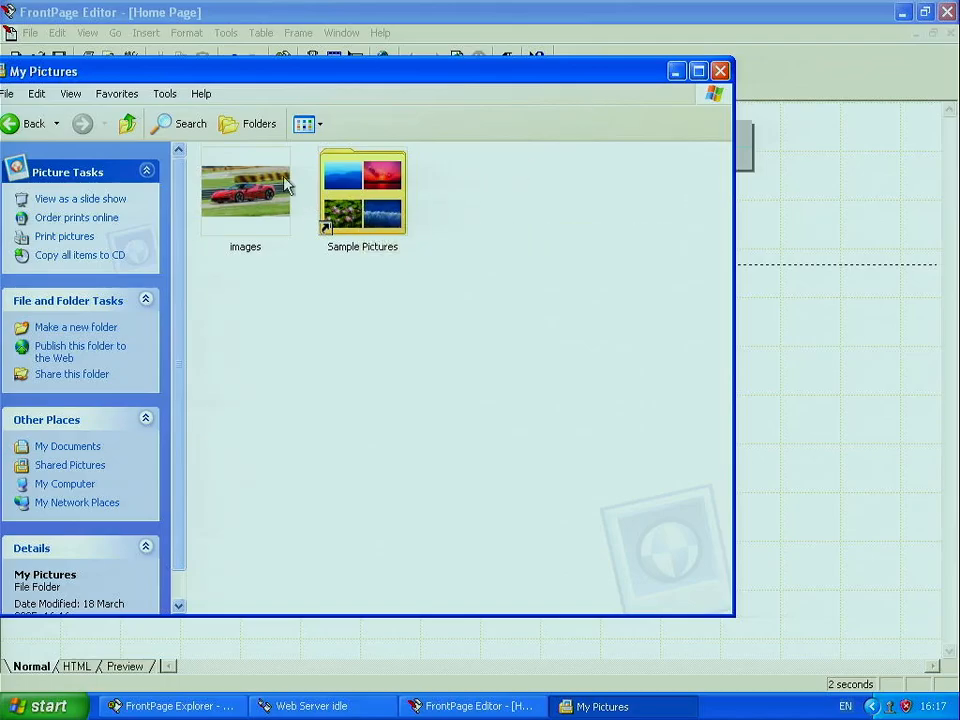
pyautogui.click(225, 704)
pyautogui.moveTo(249, 196); pyautogui.dragTo(756, 468)
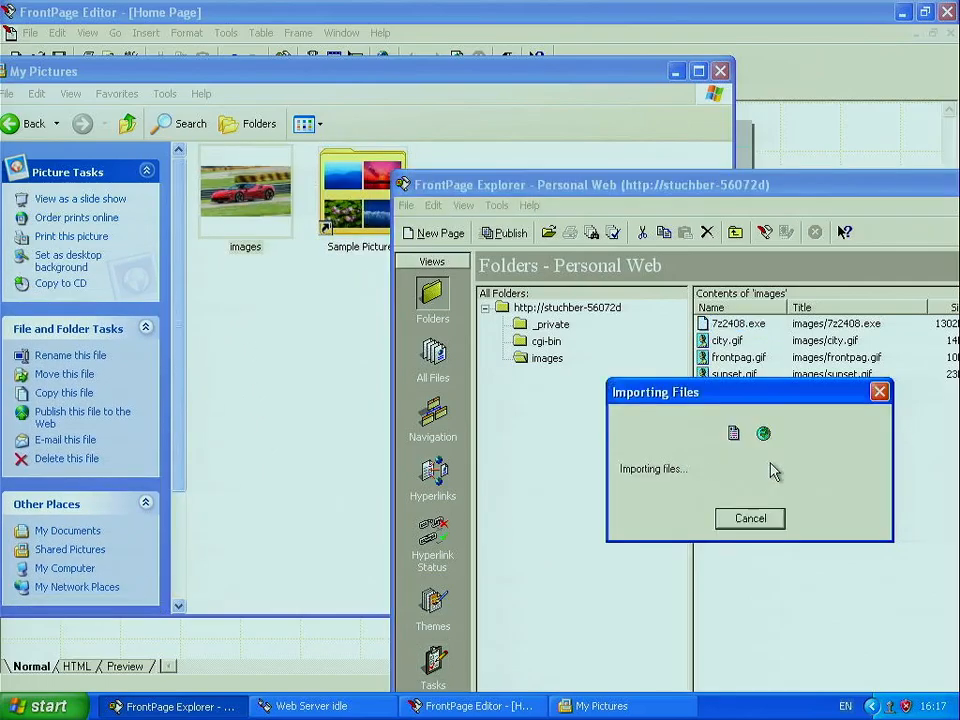
pyautogui.click(675, 71)
pyautogui.click(806, 155)
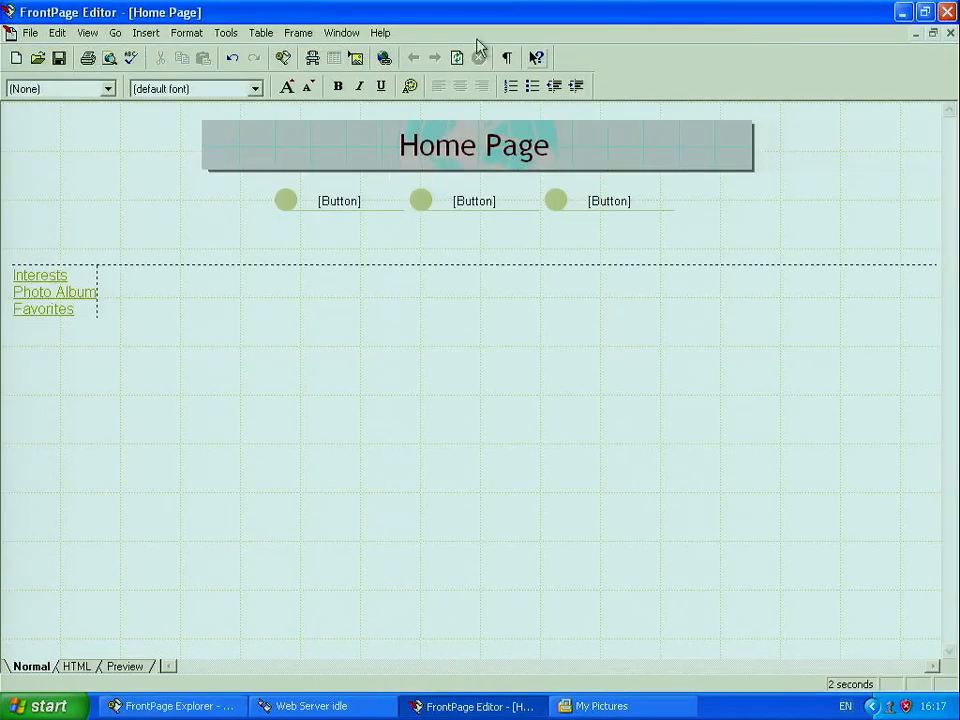
# Step: Insert images.jpg from the images folder onto the Home Page
pyautogui.click(144, 33)
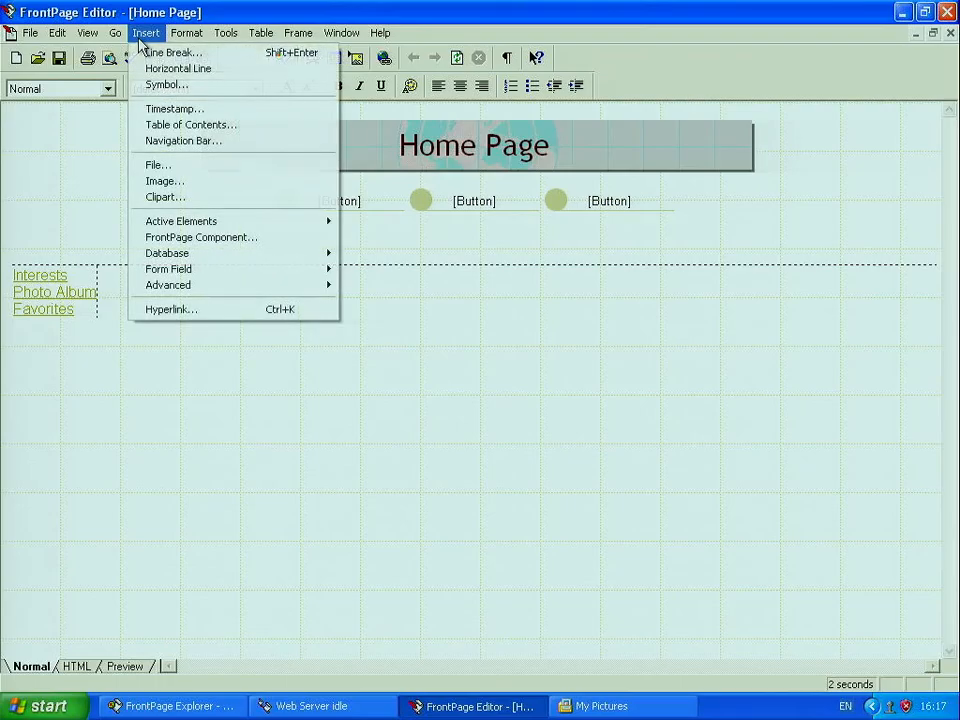
pyautogui.click(185, 184)
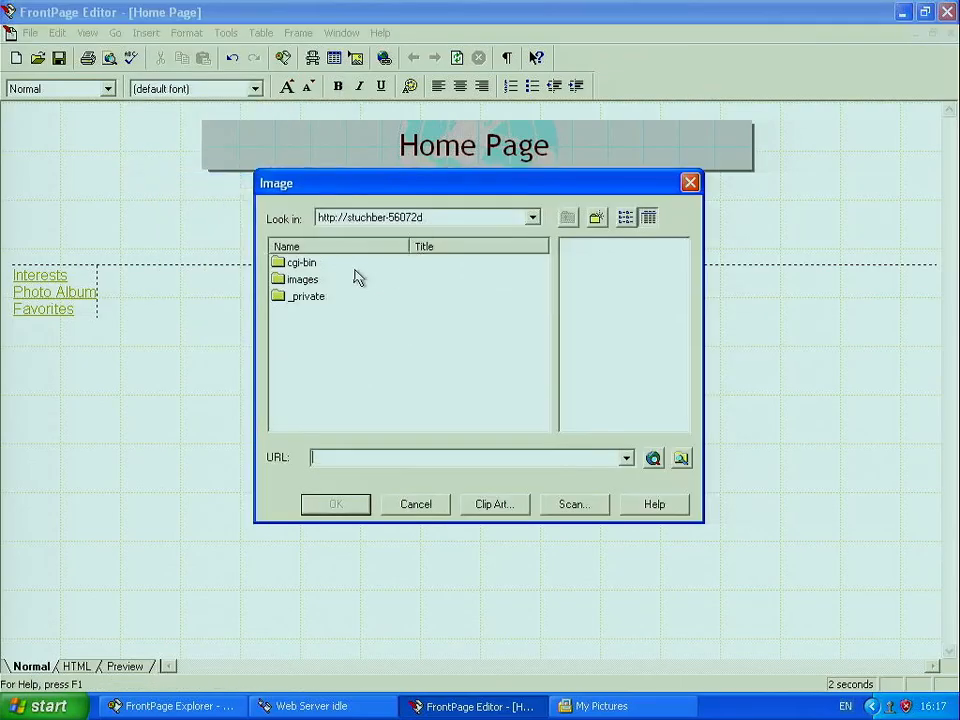
pyautogui.doubleClick(302, 279)
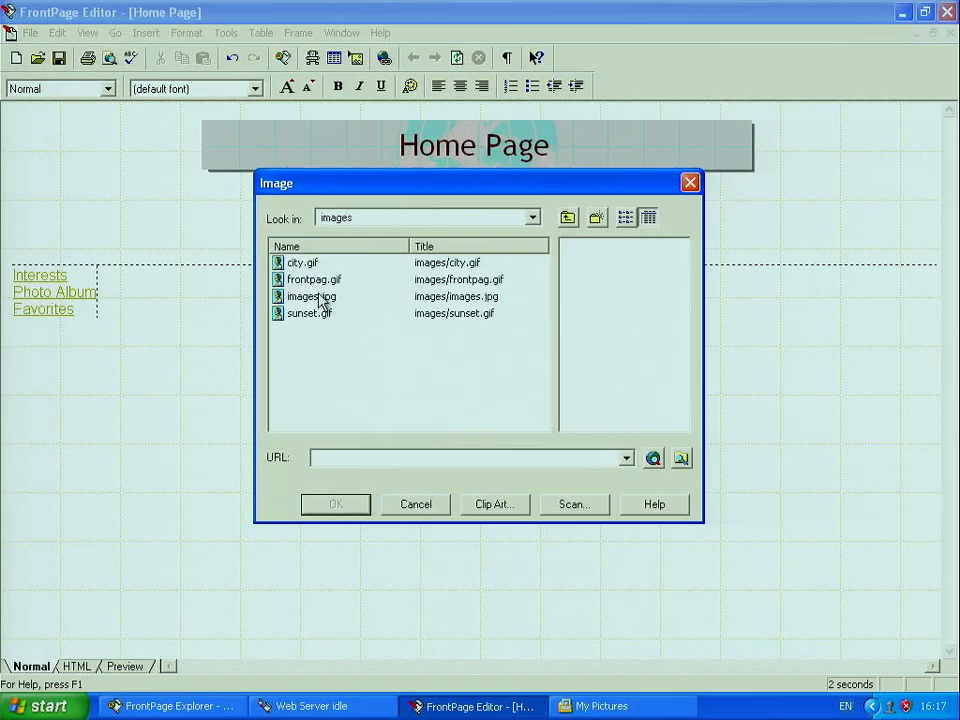
pyautogui.click(322, 300)
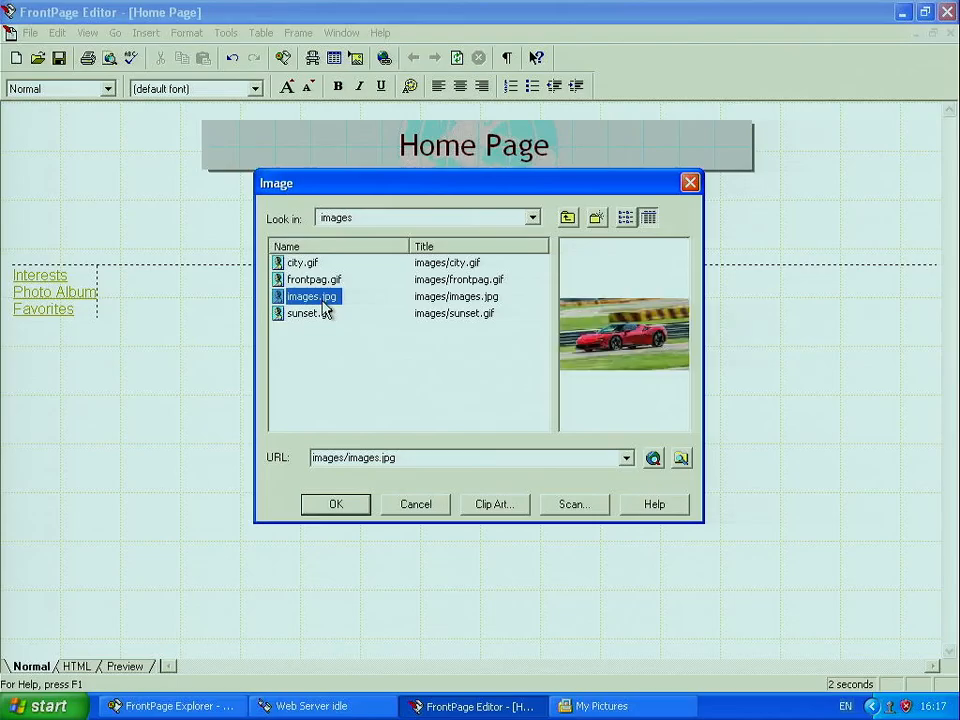
pyautogui.click(336, 504)
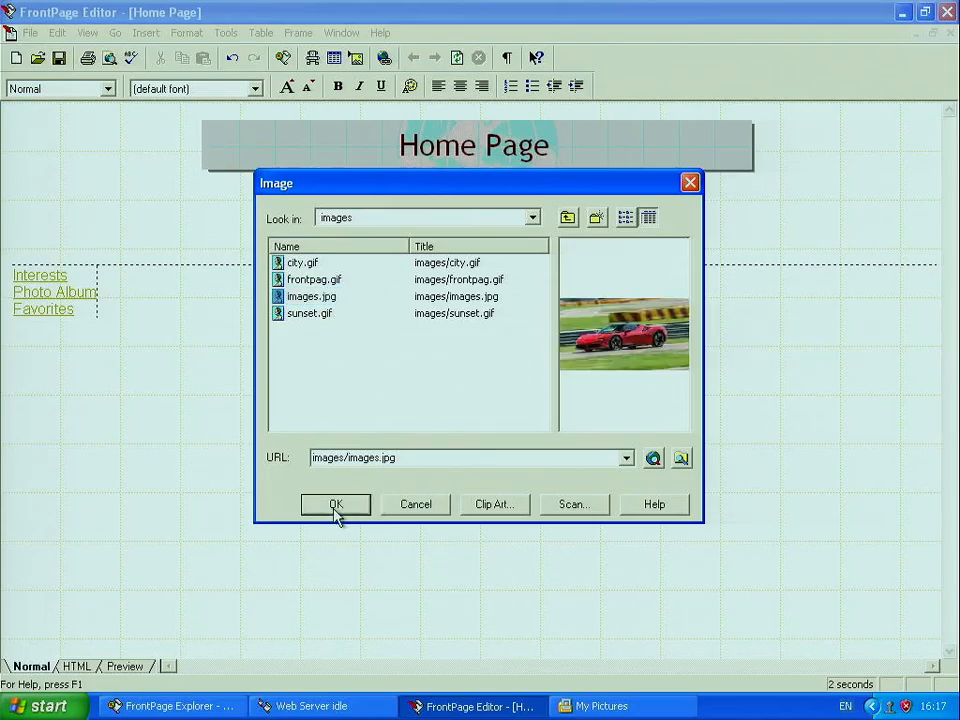
# Step: Enlarge the car photo to about three times its size by dragging its corner
pyautogui.click(231, 332)
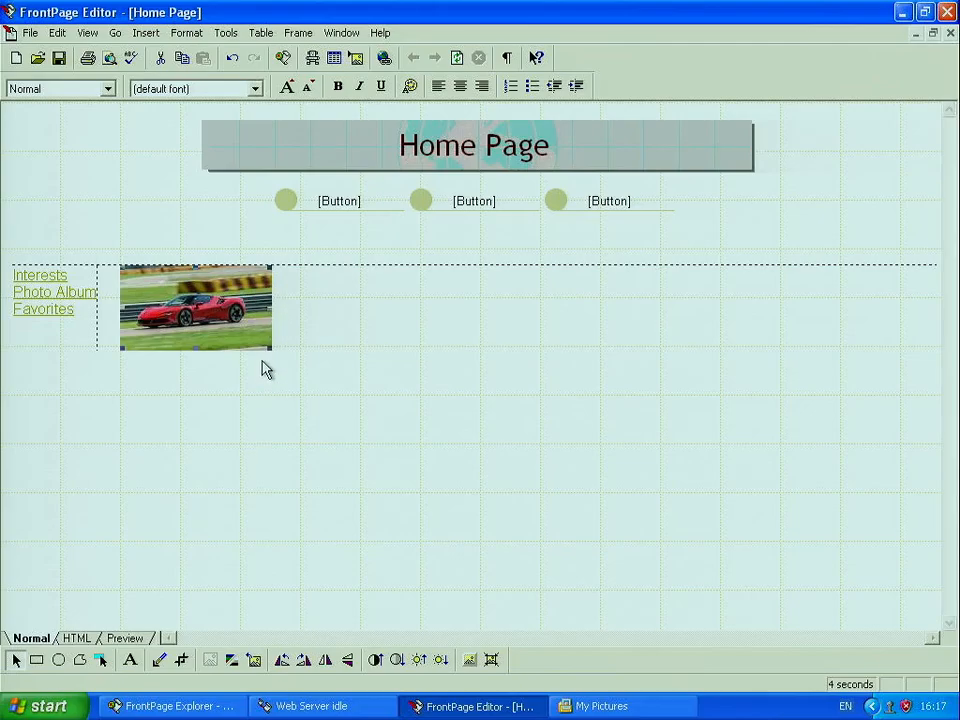
pyautogui.moveTo(272, 350); pyautogui.dragTo(415, 527)
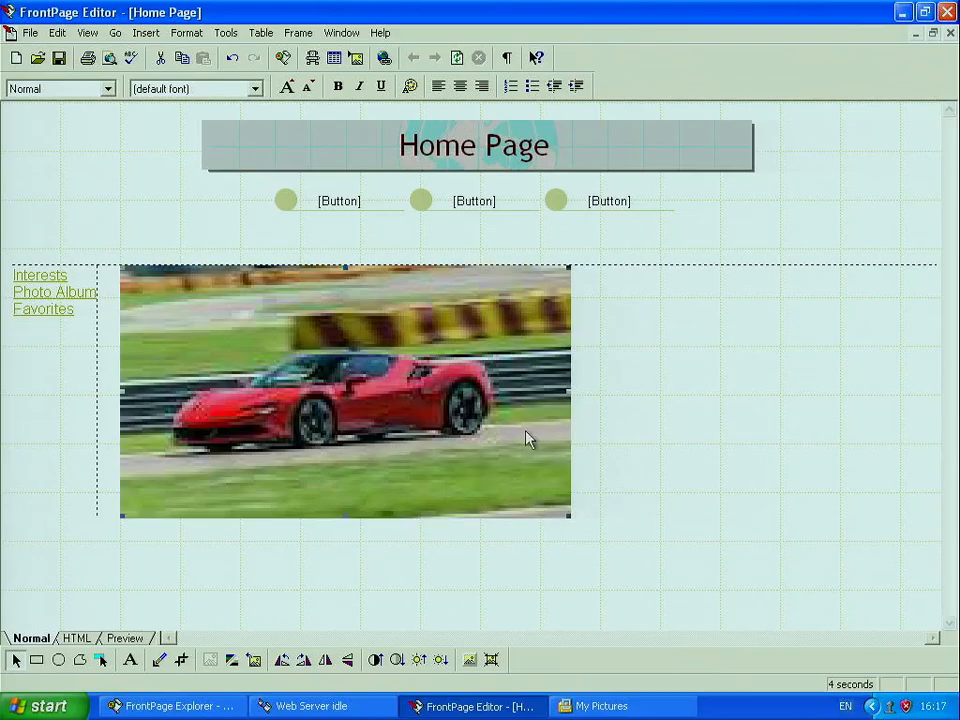
pyautogui.click(40, 706)
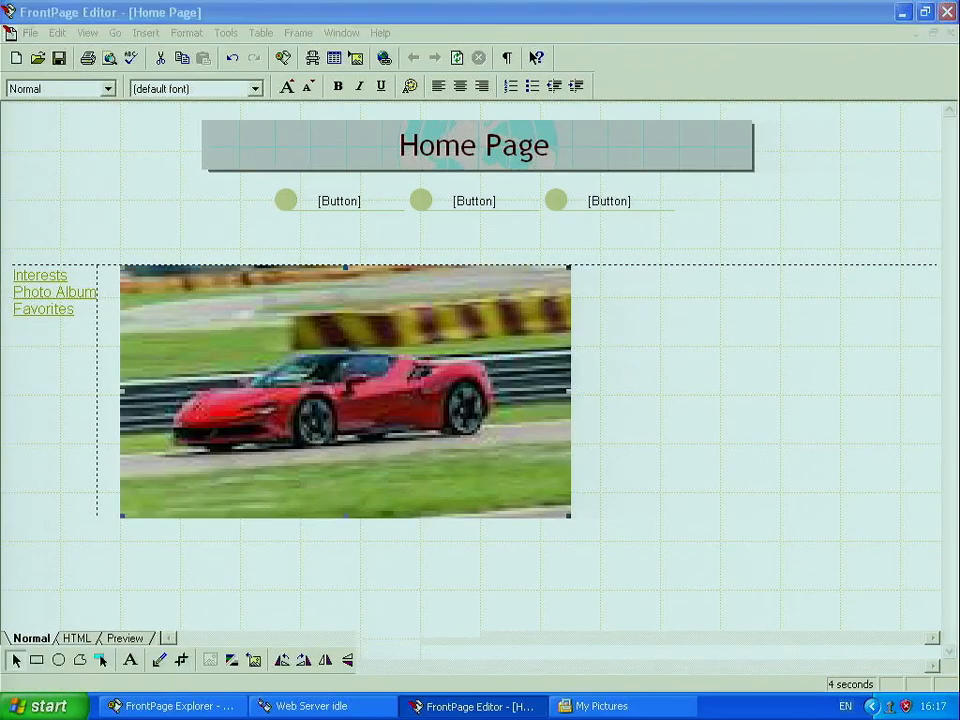
# Step: View the localhost Home Page in Internet Explorer with the enlarged car photo, then close it
pyautogui.click(130, 452)
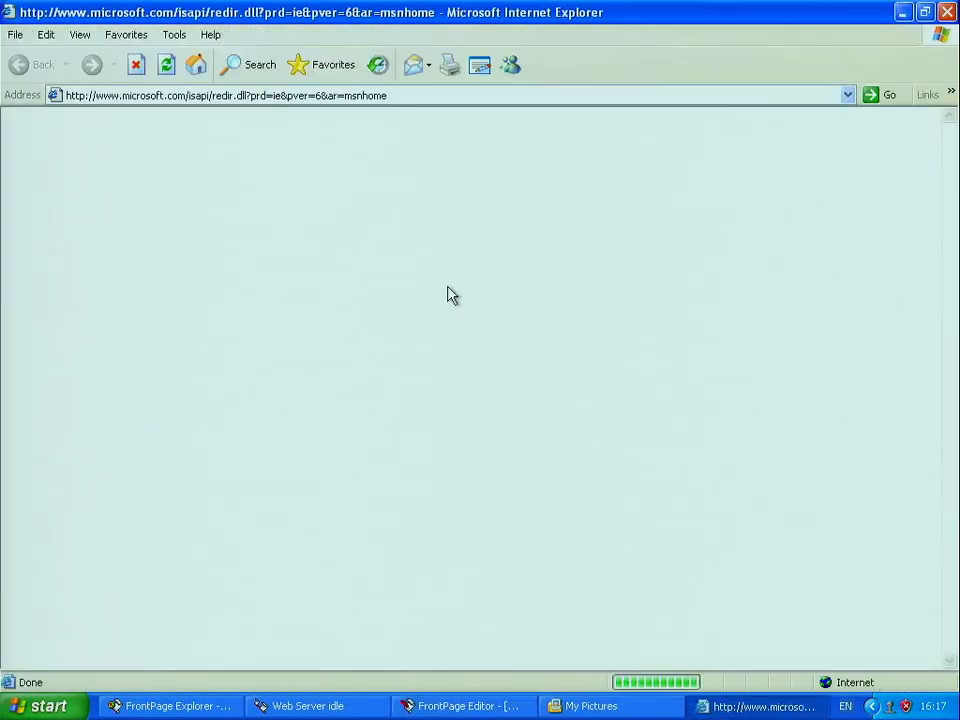
pyautogui.click(453, 95)
pyautogui.write('localhost')
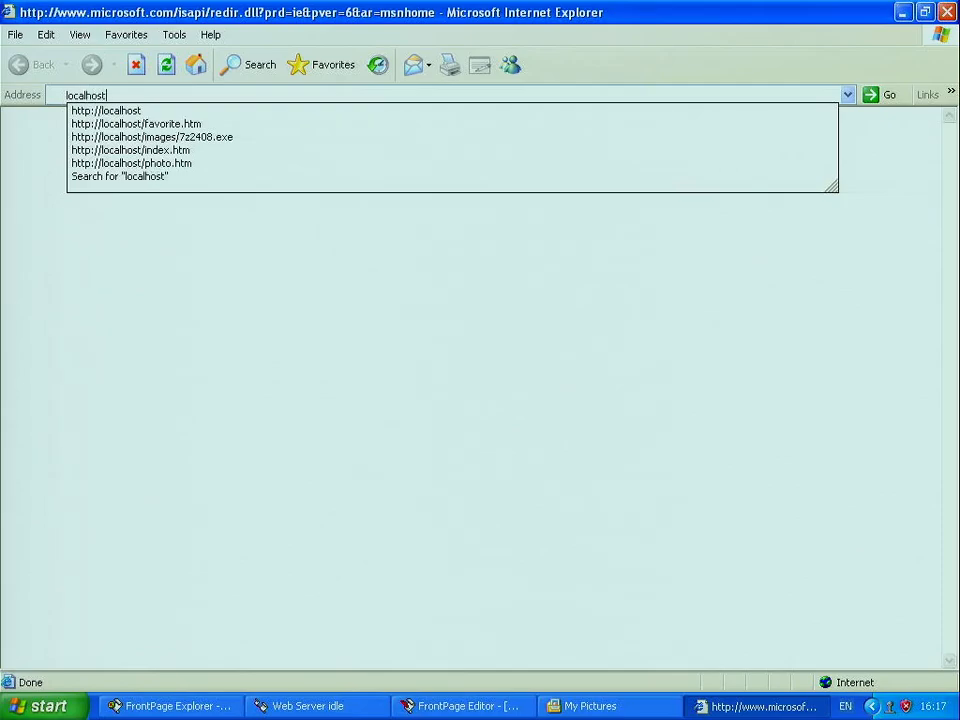
pyautogui.press('Return')
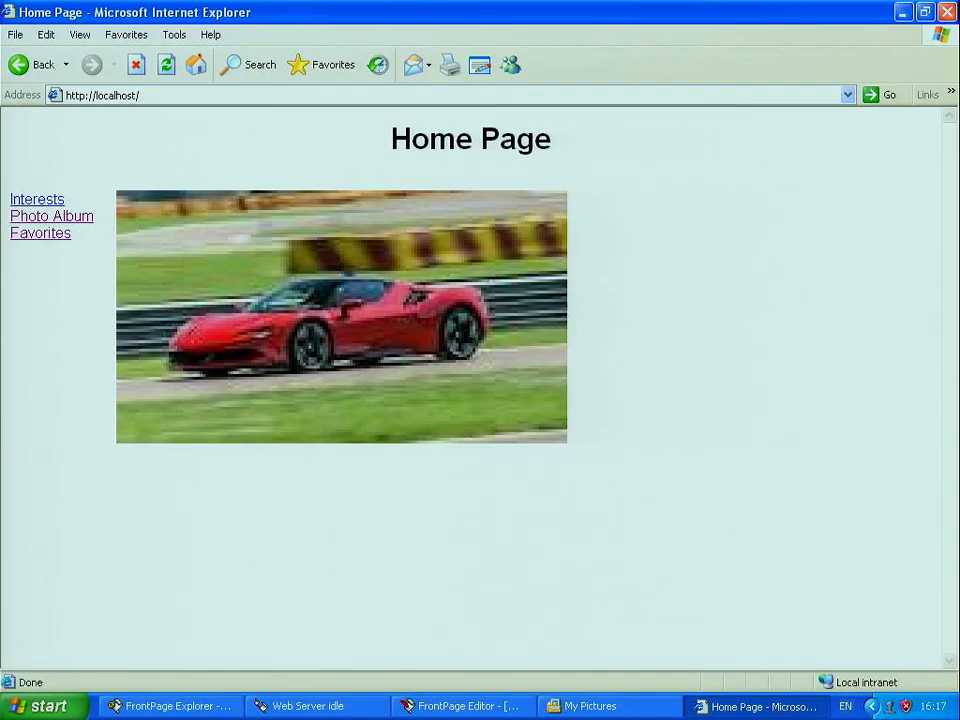
pyautogui.click(946, 12)
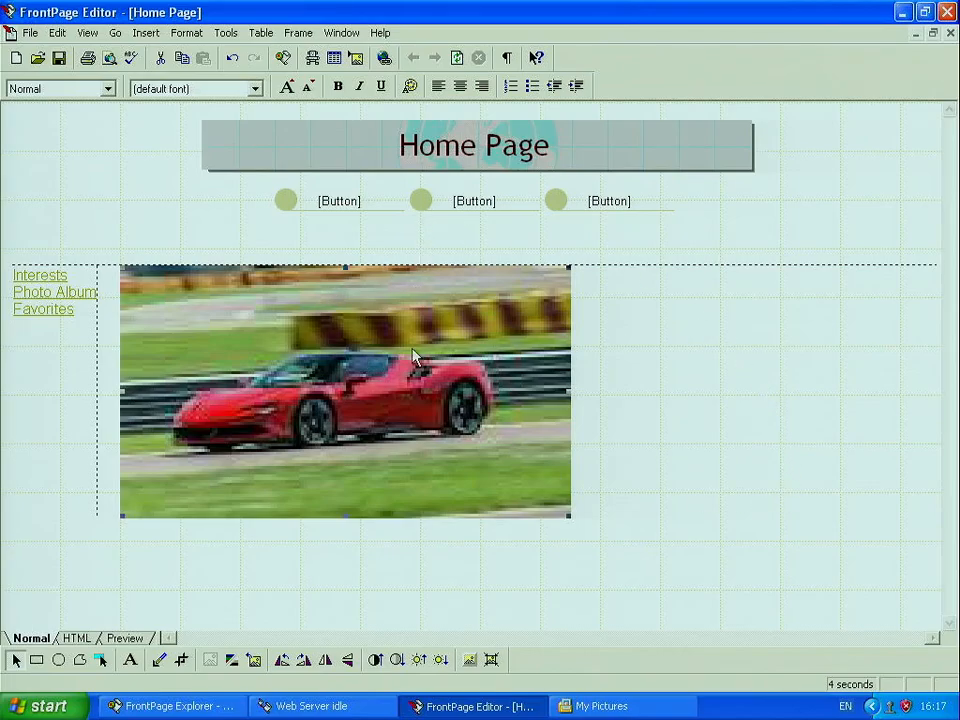
# Step: Delete the car photo from the Home Page and maximize FrontPage Explorer showing the images folder
pyautogui.press('Delete')
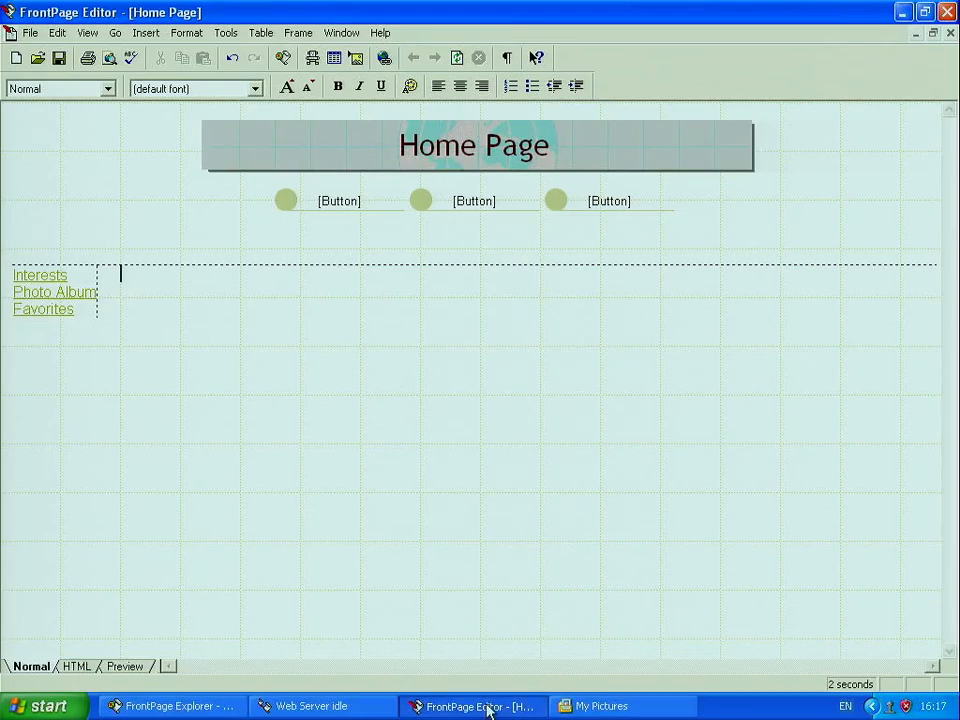
pyautogui.click(170, 706)
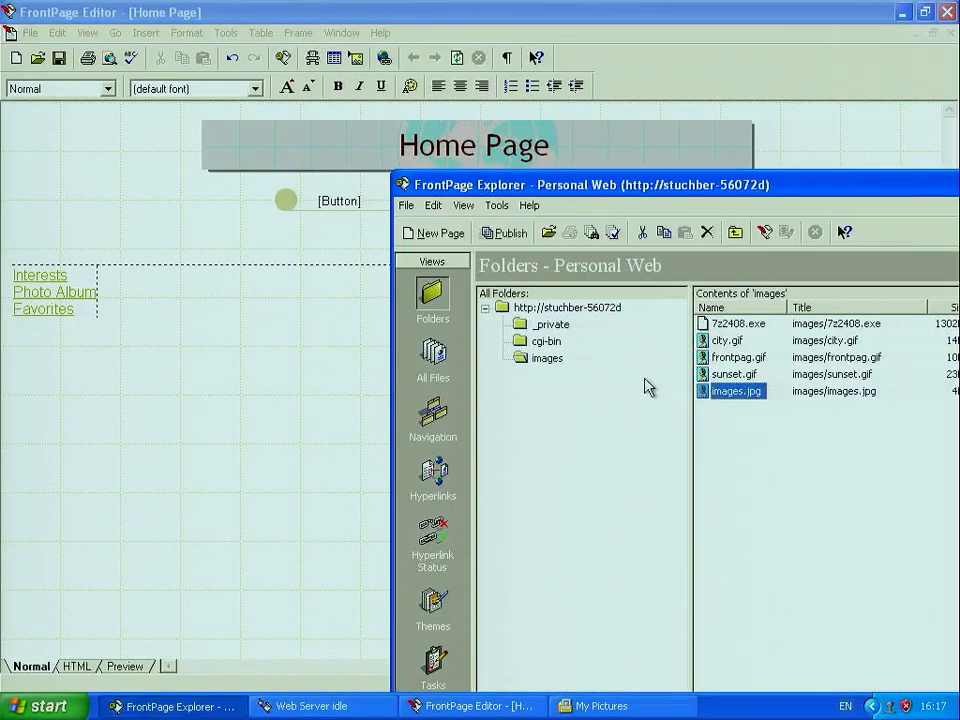
pyautogui.moveTo(888, 190); pyautogui.dragTo(577, 107)
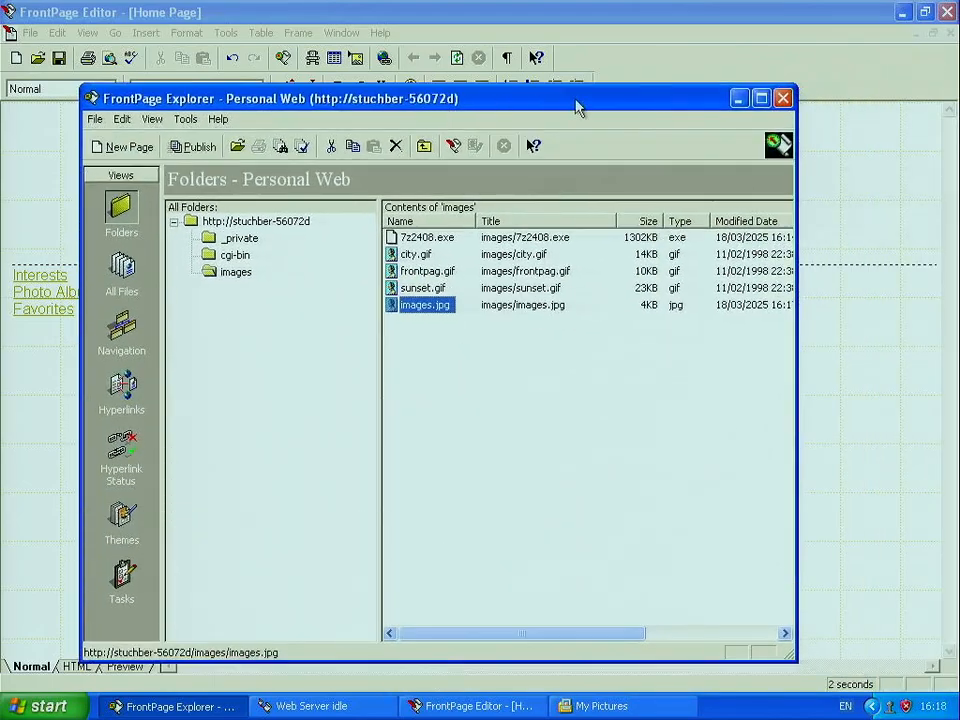
pyautogui.click(761, 98)
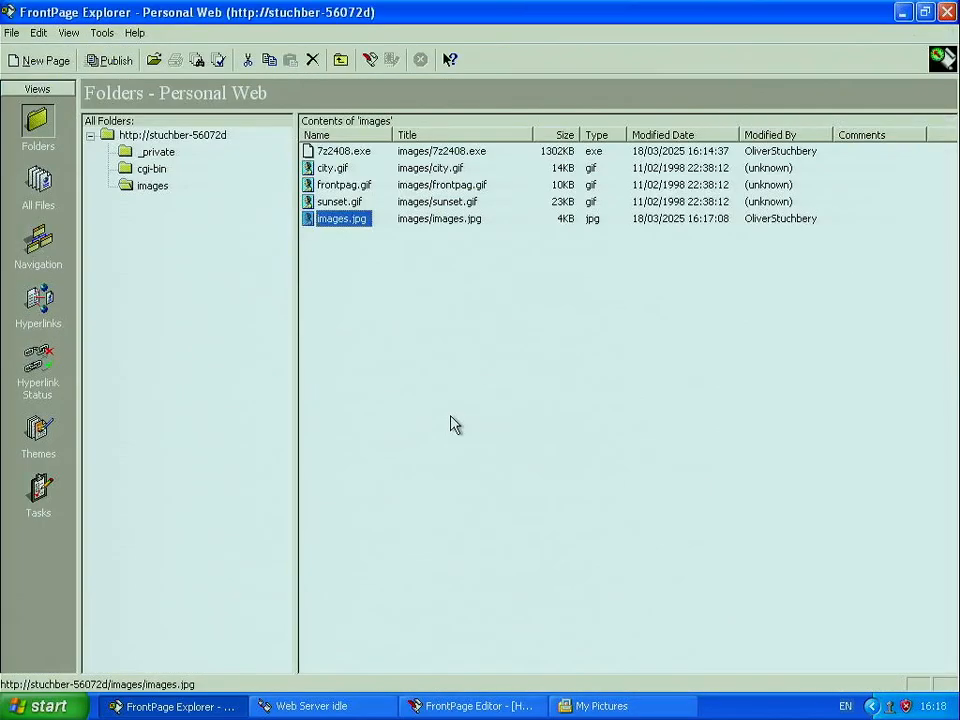
# Step: Create a new page named blankpage in the images folder
pyautogui.rightClick(357, 312)
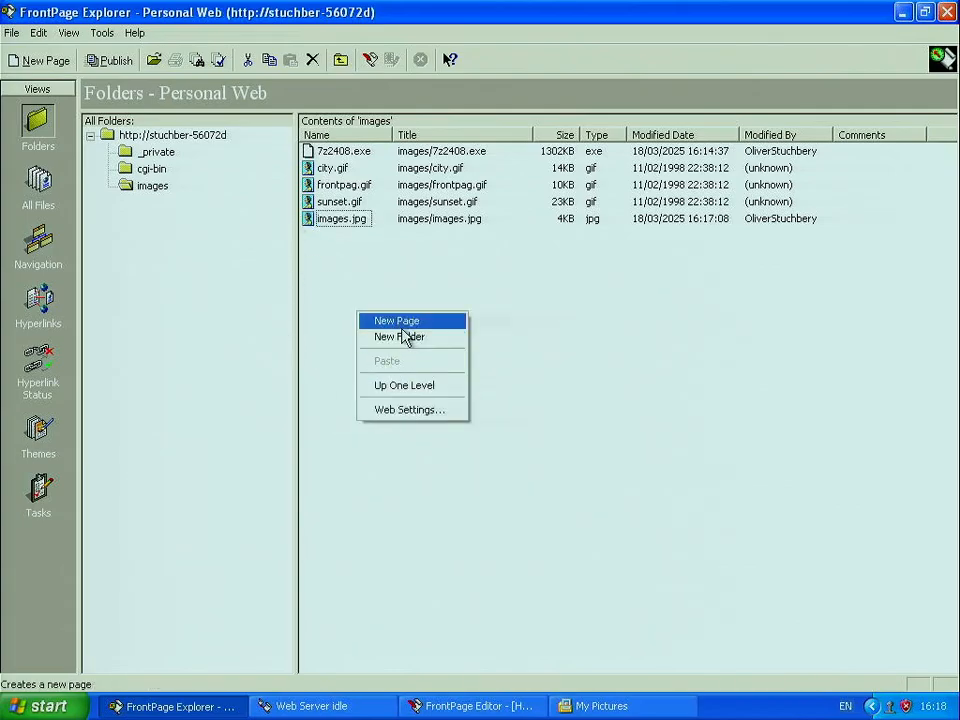
pyautogui.click(404, 324)
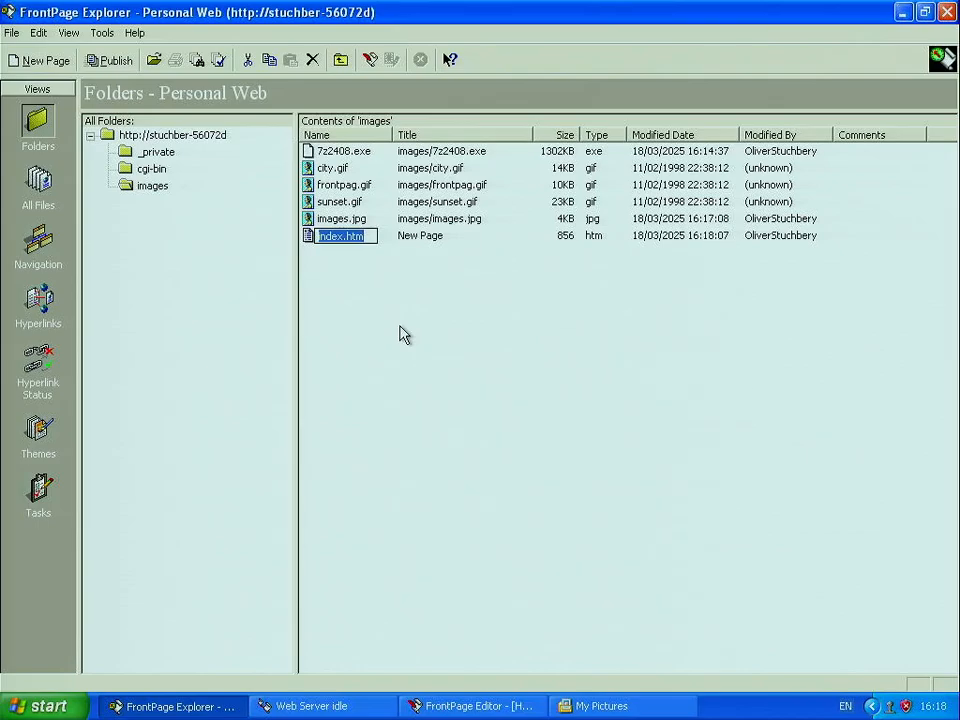
pyautogui.write('blankpage')
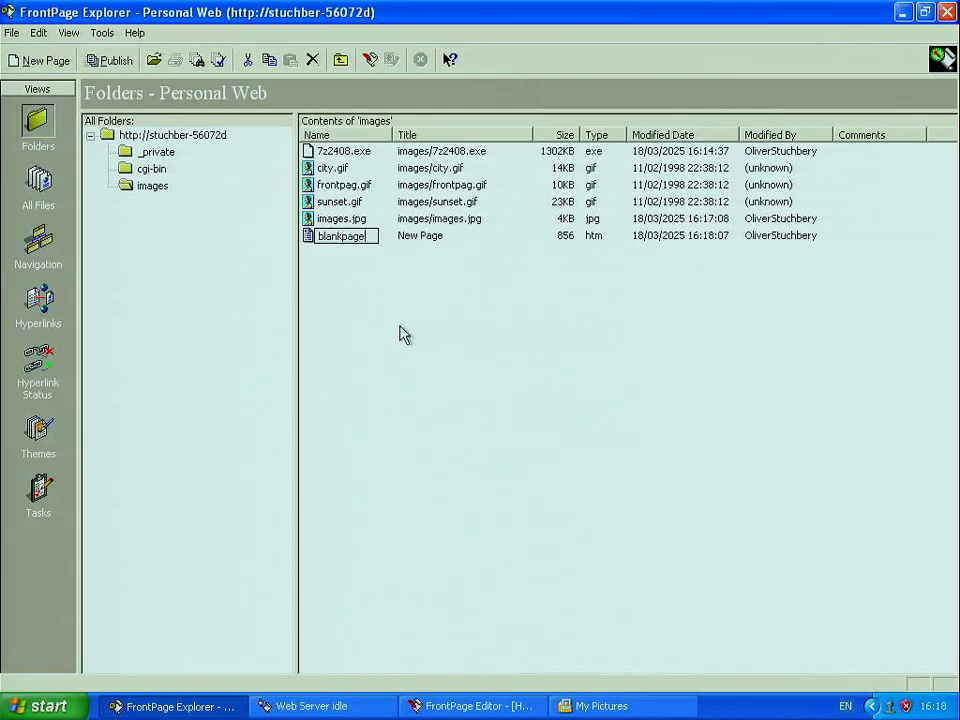
pyautogui.press('Return')
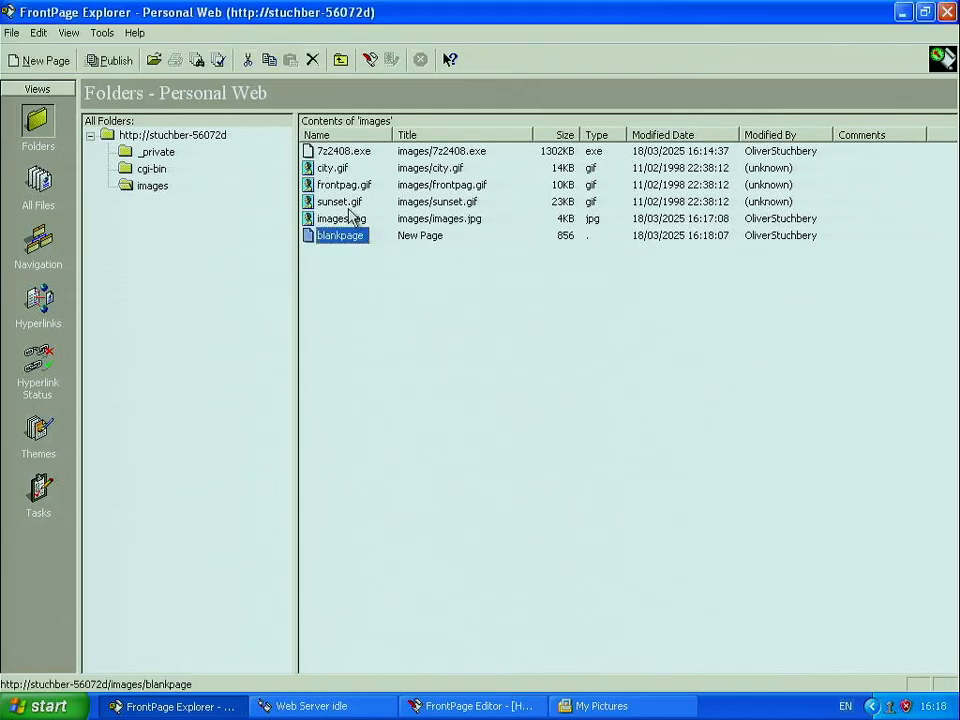
# Step: Rename the blankpage file to blankpage.htm
pyautogui.rightClick(355, 242)
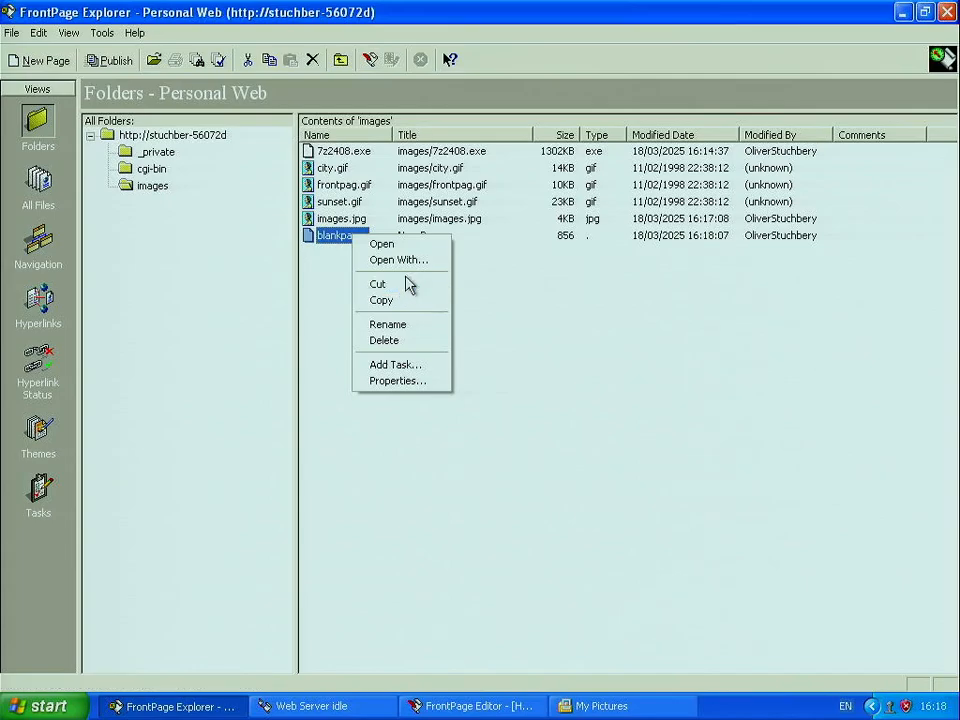
pyautogui.click(427, 330)
pyautogui.click(377, 236)
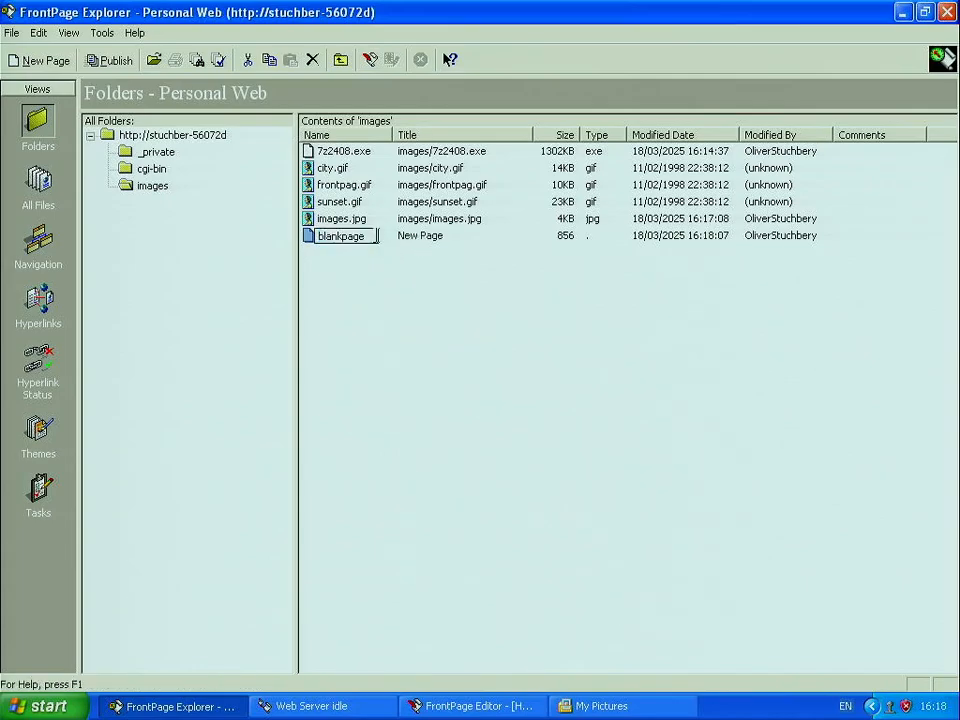
pyautogui.write('.htm')
pyautogui.press('Return')
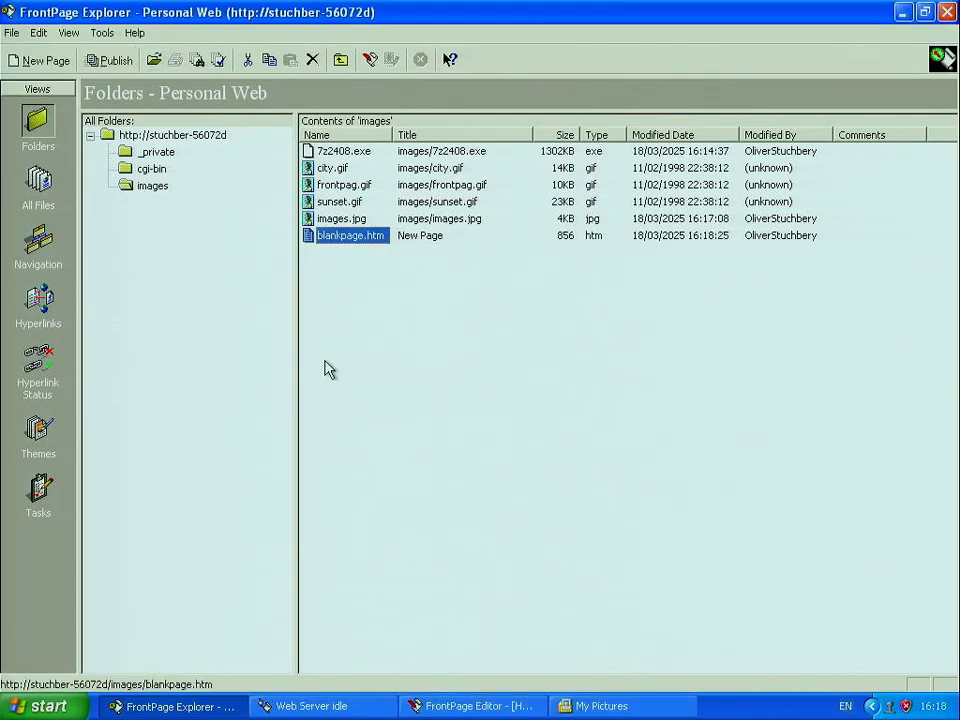
pyautogui.click(45, 706)
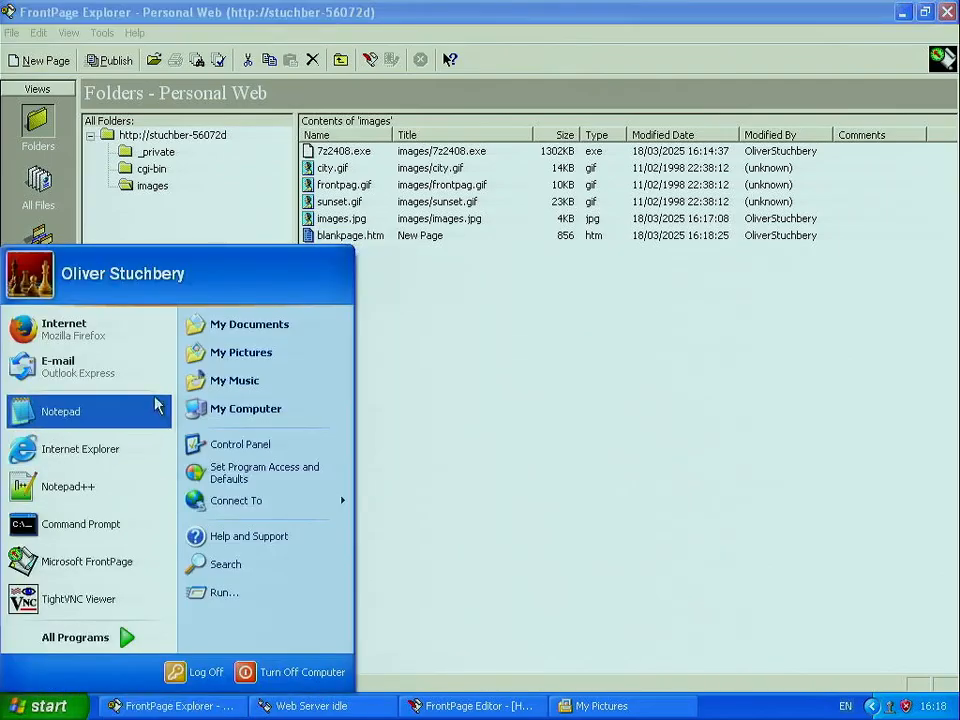
pyautogui.click(145, 462)
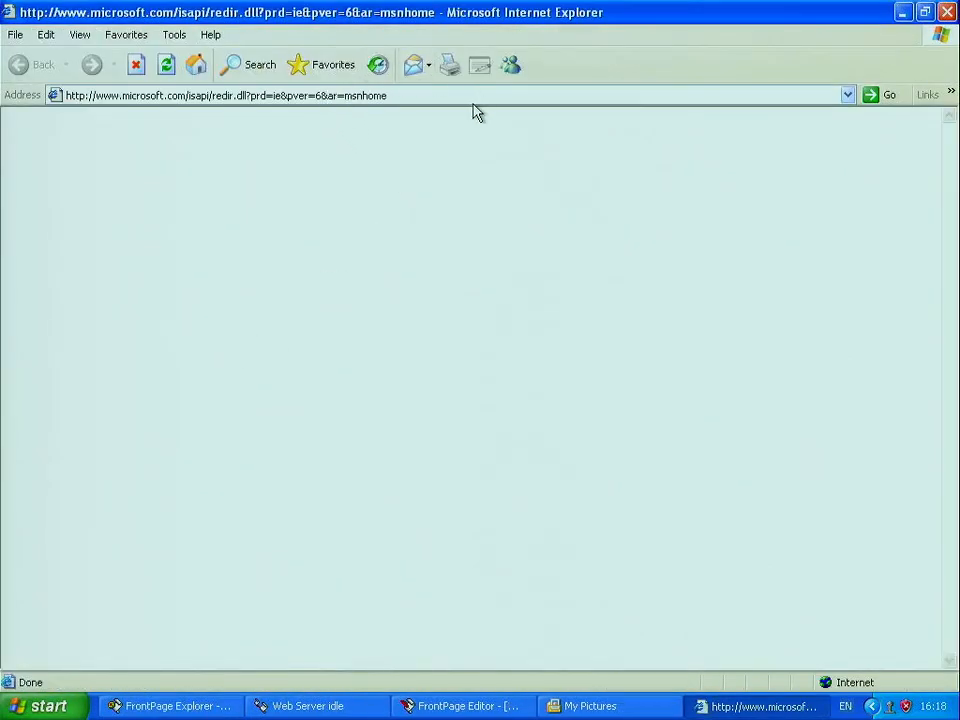
pyautogui.click(467, 100)
pyautogui.write('local')
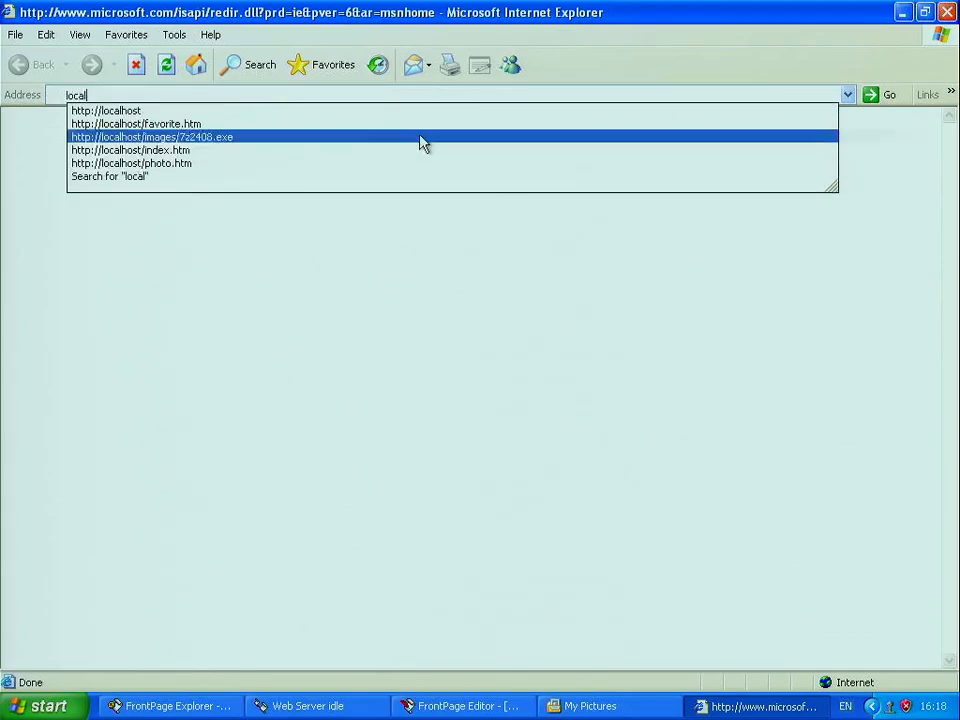
pyautogui.click(178, 114)
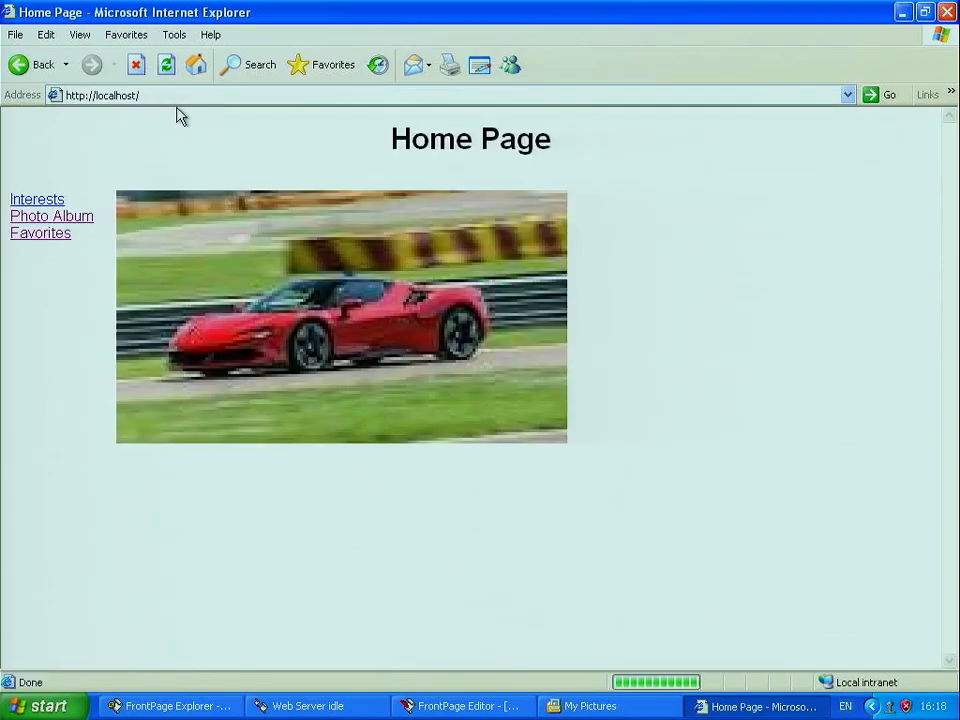
pyautogui.click(248, 97)
pyautogui.click(241, 91)
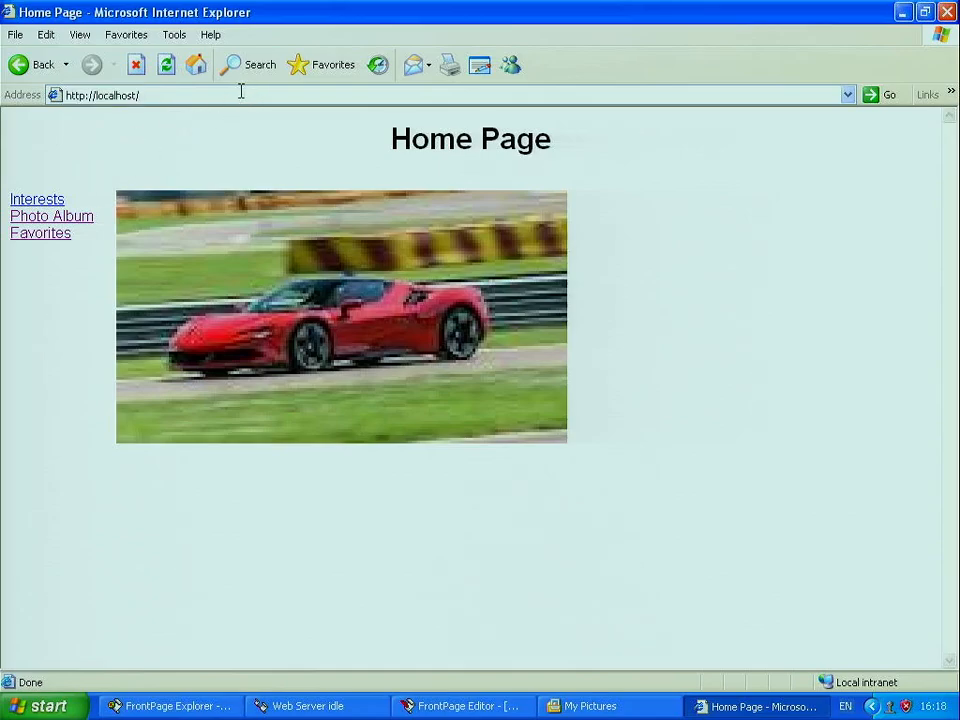
pyautogui.write('images')
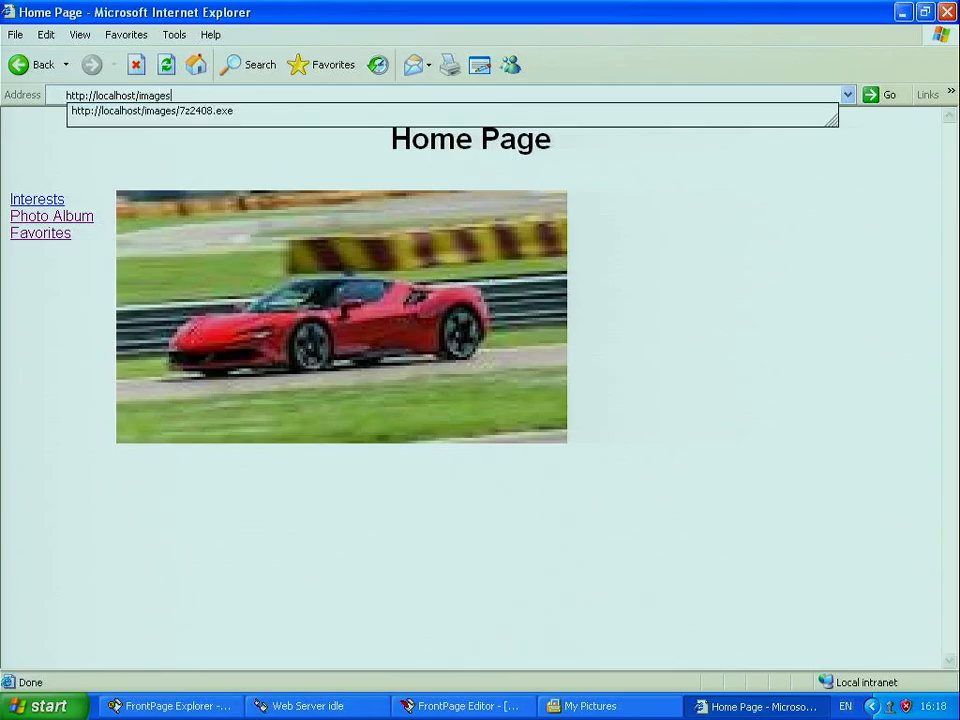
pyautogui.write('/')
pyautogui.press('Return')
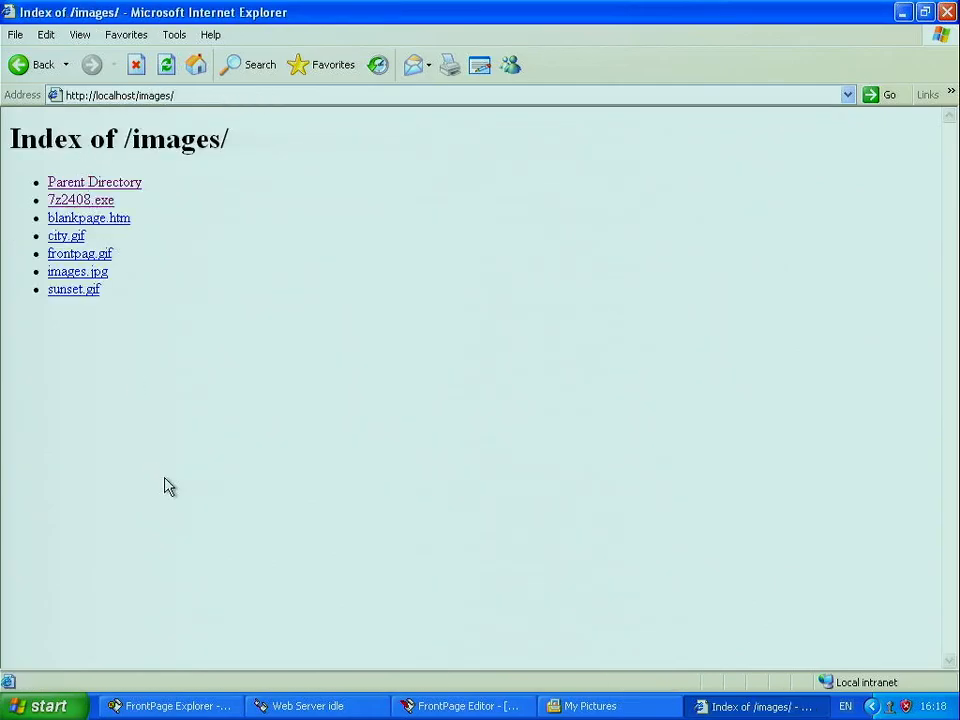
pyautogui.moveTo(167, 486); pyautogui.dragTo(45, 240)
pyautogui.click(106, 219)
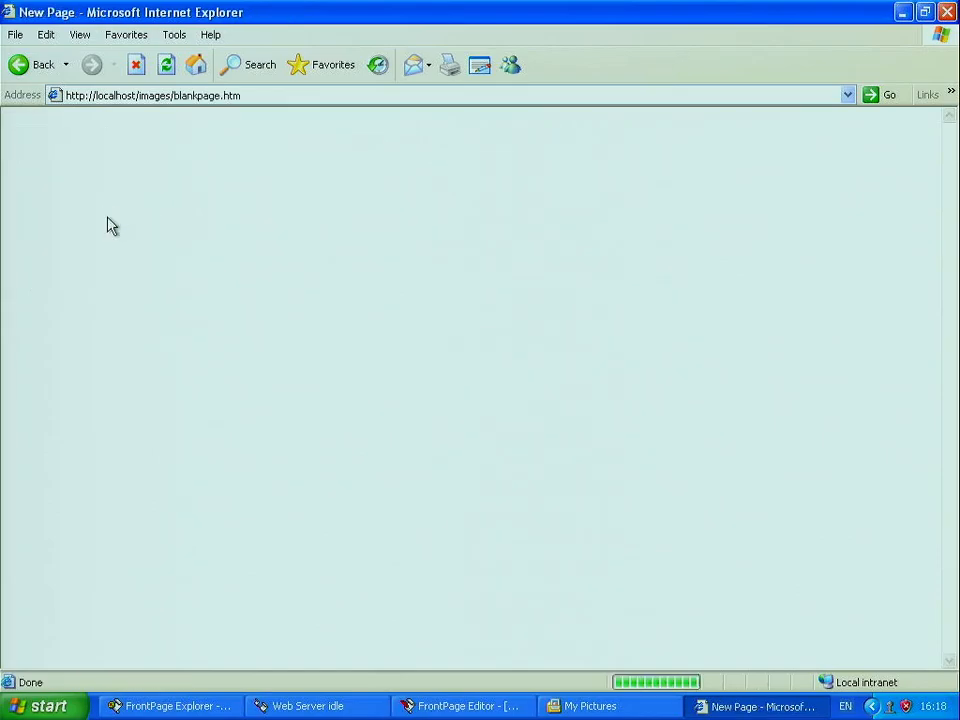